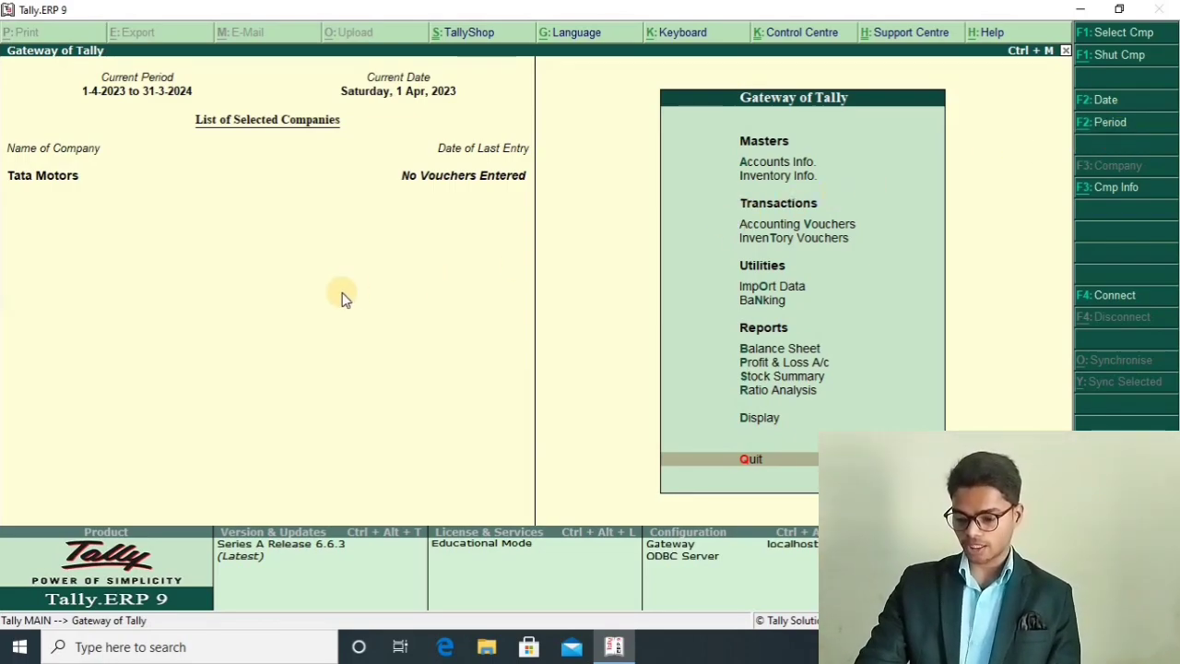
Set the company's current period to 1-4-2022 through 31-3-2023.
{"action": "key", "text": "alt+F2"}
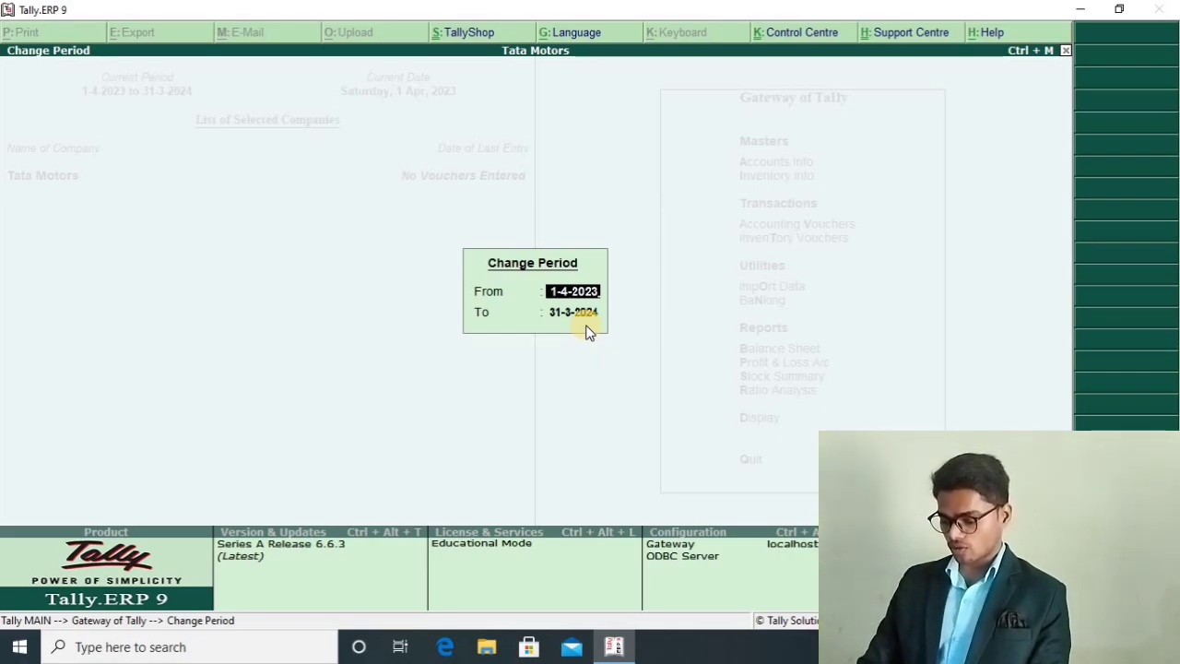
{"action": "type", "text": "1-4-2022"}
{"action": "key", "text": "Return"}
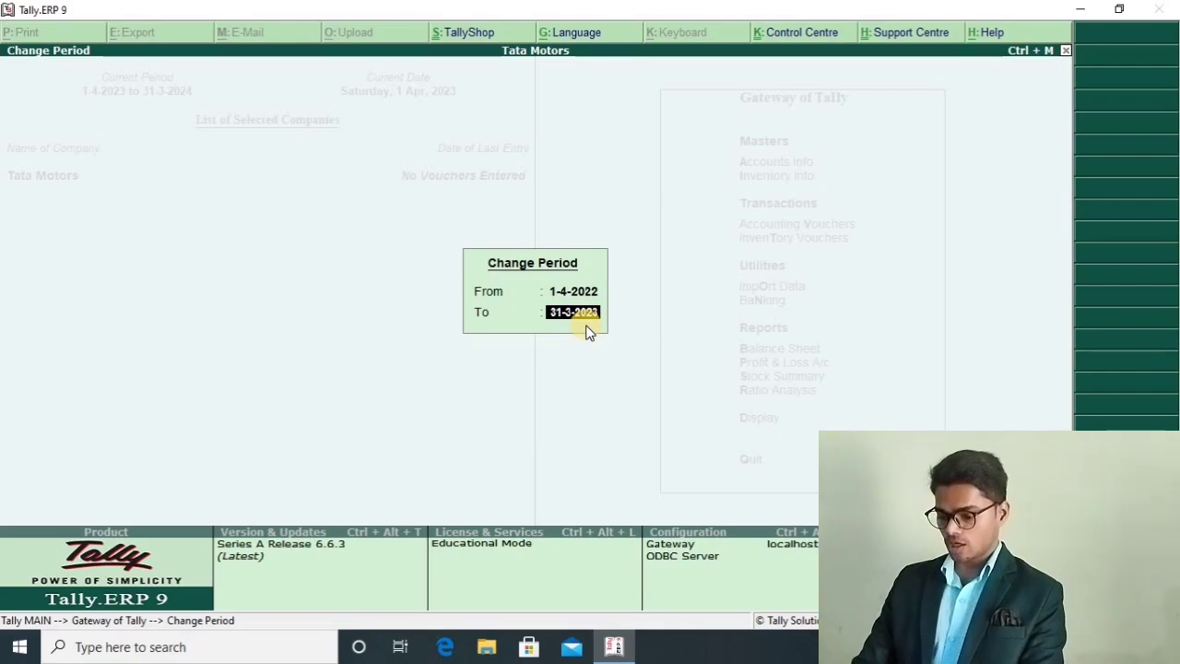
{"action": "key", "text": "Return"}
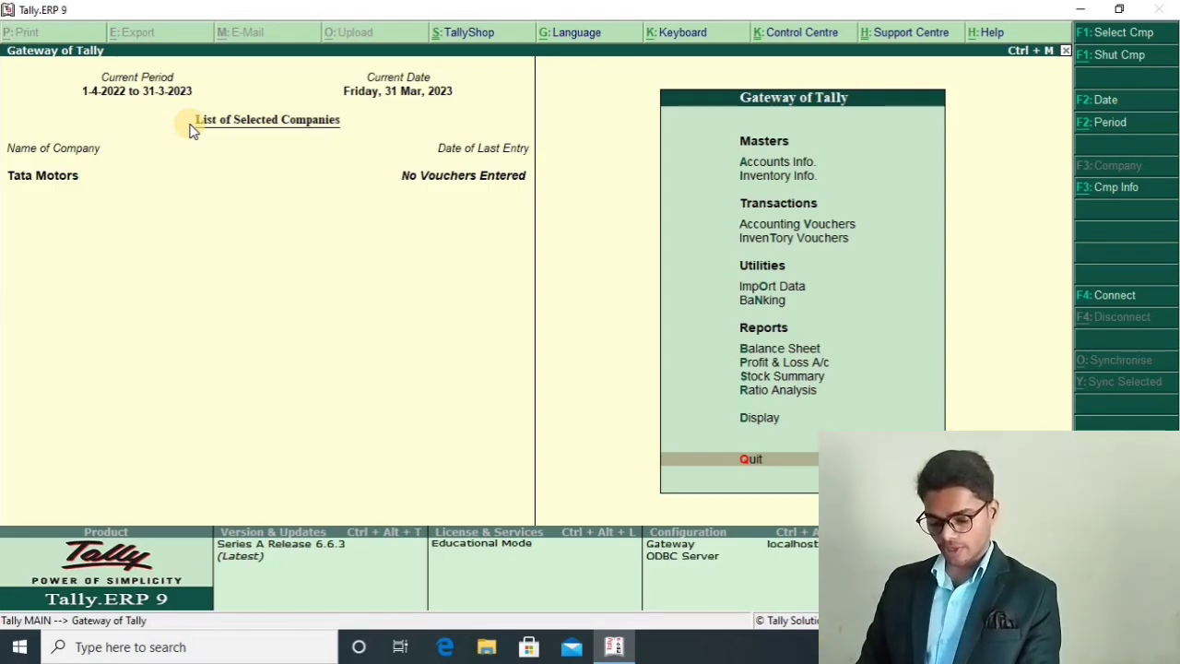
Set the company's current period to 1-4-2023 through 31-3-2024.
{"action": "key", "text": "alt+F2"}
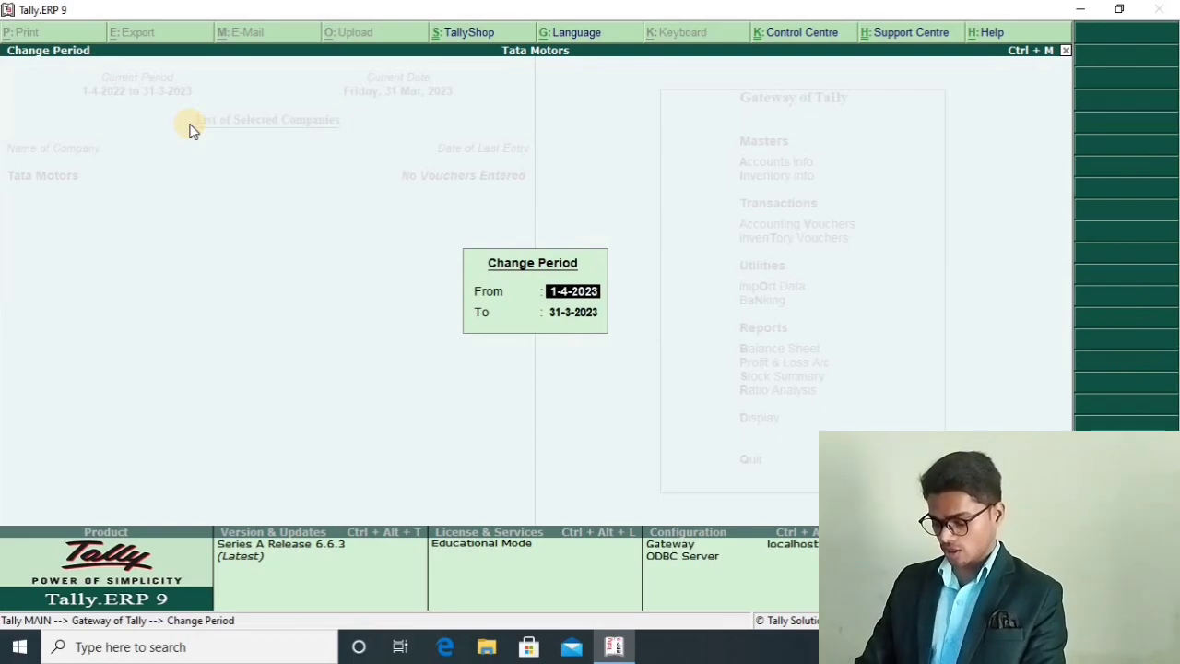
{"action": "key", "text": "Return"}
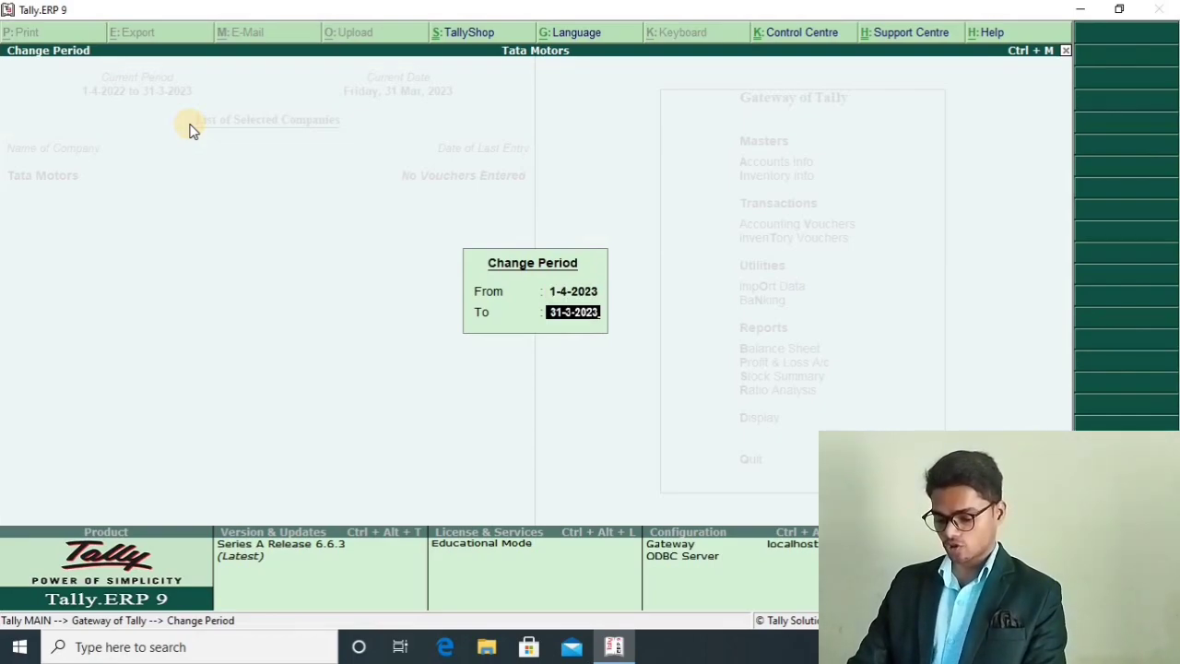
{"action": "key", "text": "Return"}
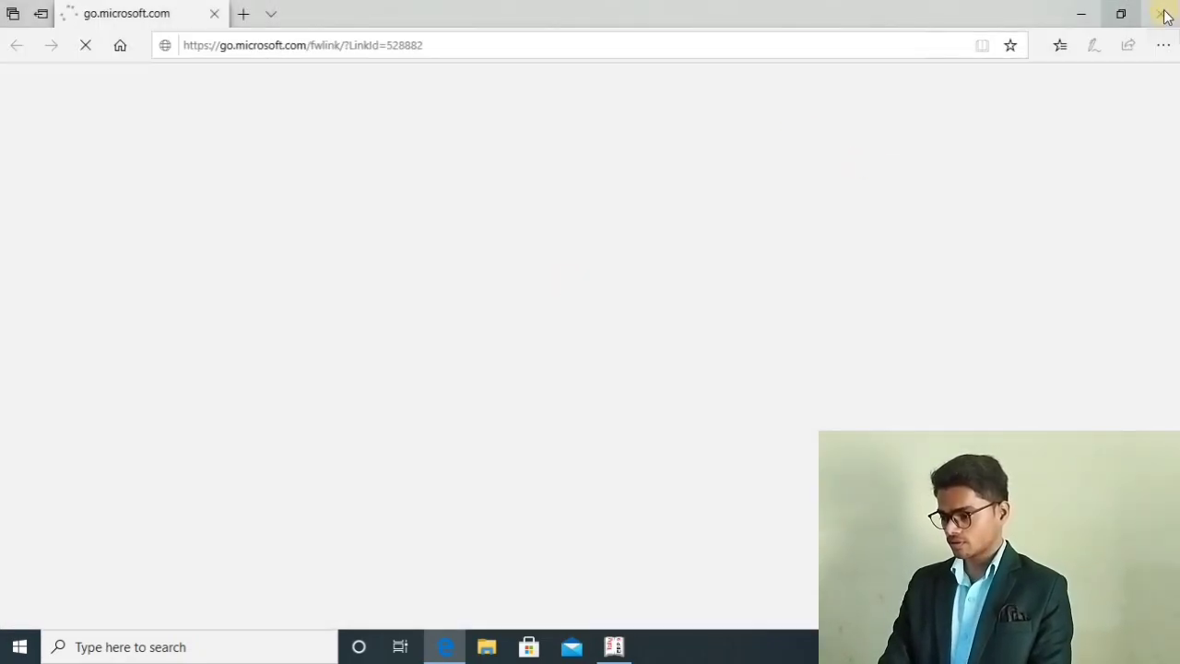
Close the stray browser window and select Tata Motors from the list of companies.
{"action": "left_click", "coordinate": [1161, 17]}
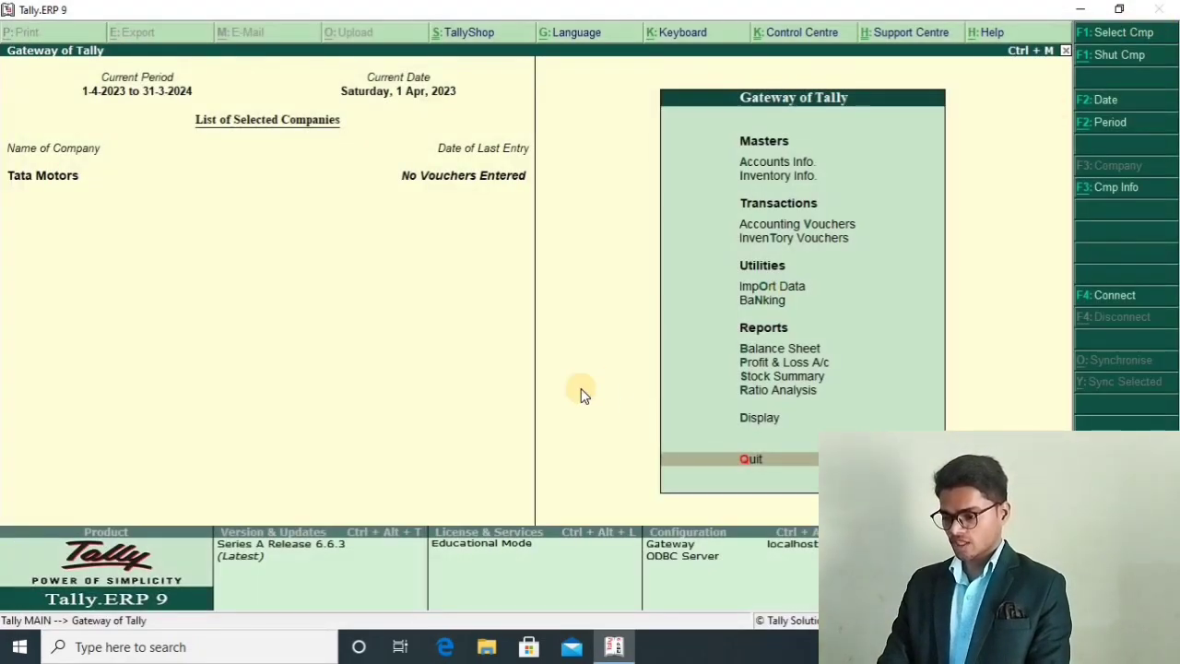
{"action": "left_click", "coordinate": [1116, 33]}
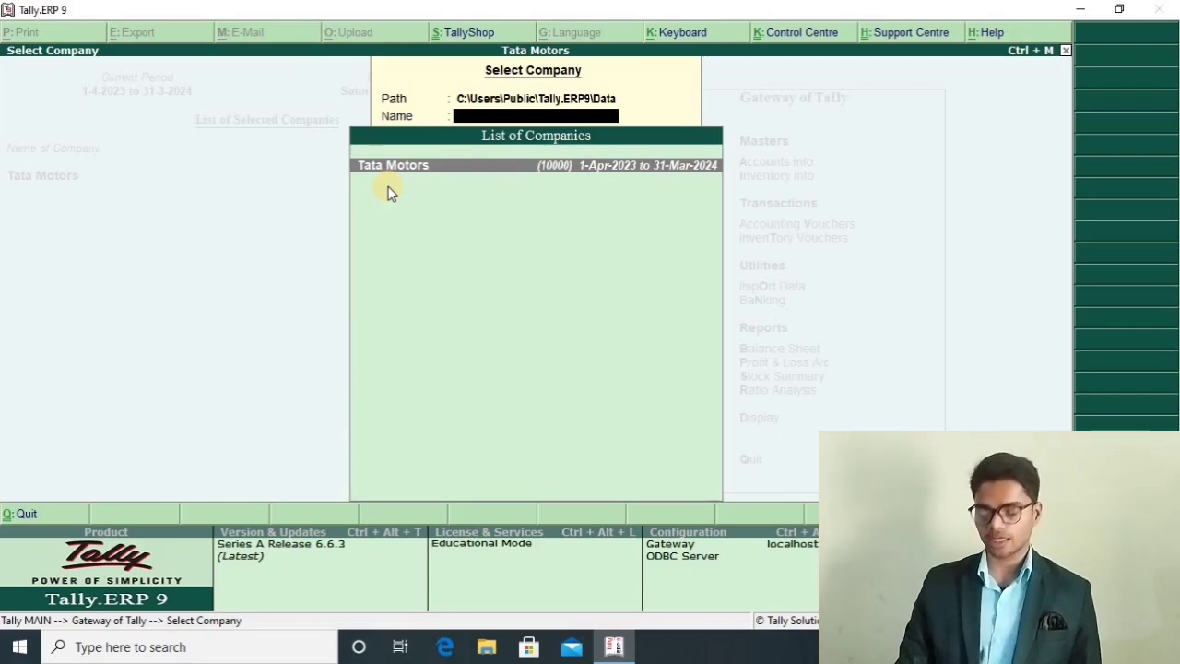
{"action": "key", "text": "Return"}
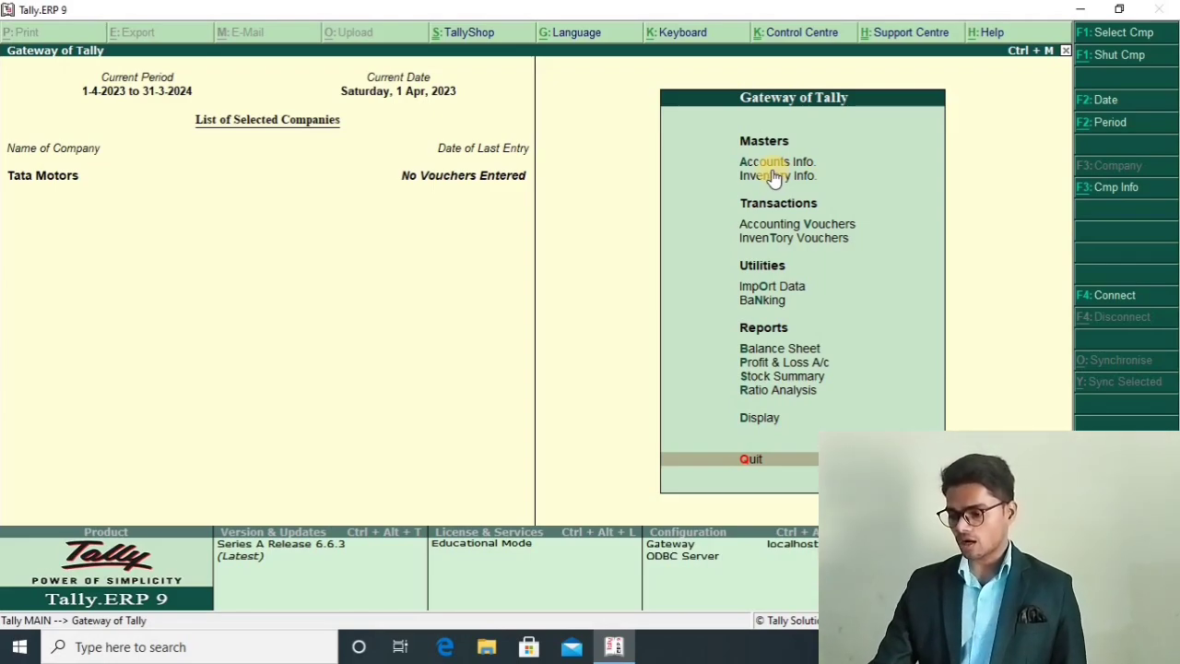
Open the list of groups for displaying a single group from the accounts masters.
{"action": "key", "text": "Up"}
{"action": "key", "text": "Up"}
{"action": "key", "text": "Up"}
{"action": "key", "text": "Up"}
{"action": "key", "text": "Up"}
{"action": "key", "text": "Up"}
{"action": "key", "text": "Up"}
{"action": "key", "text": "Up"}
{"action": "key", "text": "Up"}
{"action": "key", "text": "Up"}
{"action": "key", "text": "Up"}
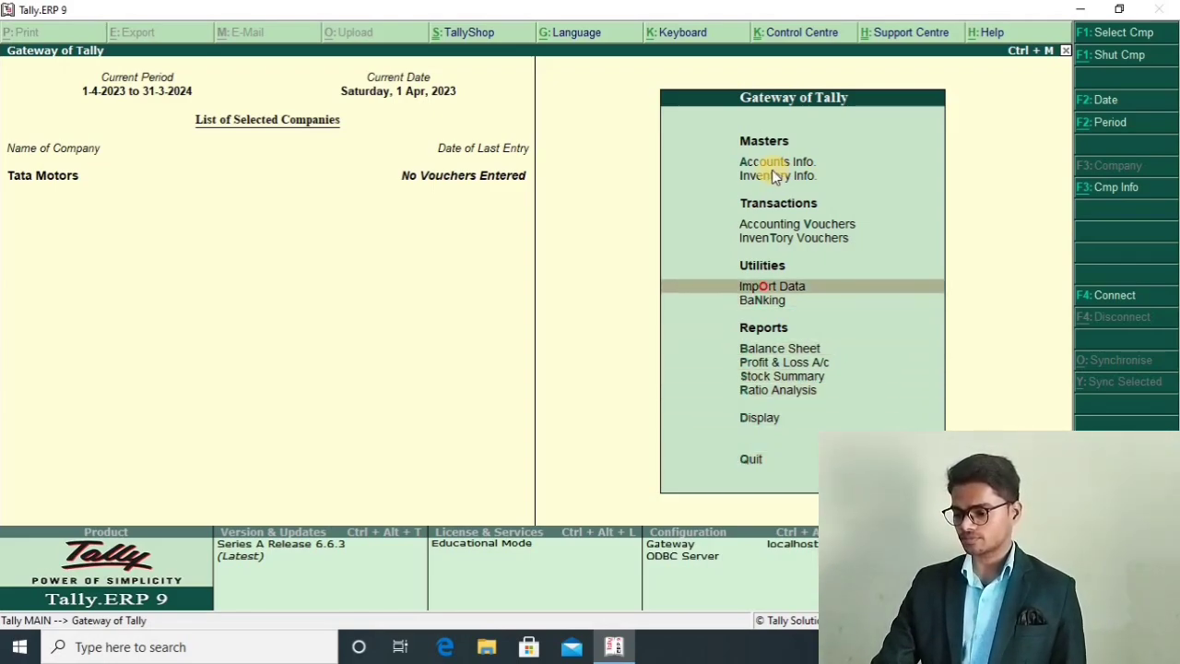
{"action": "key", "text": "Return"}
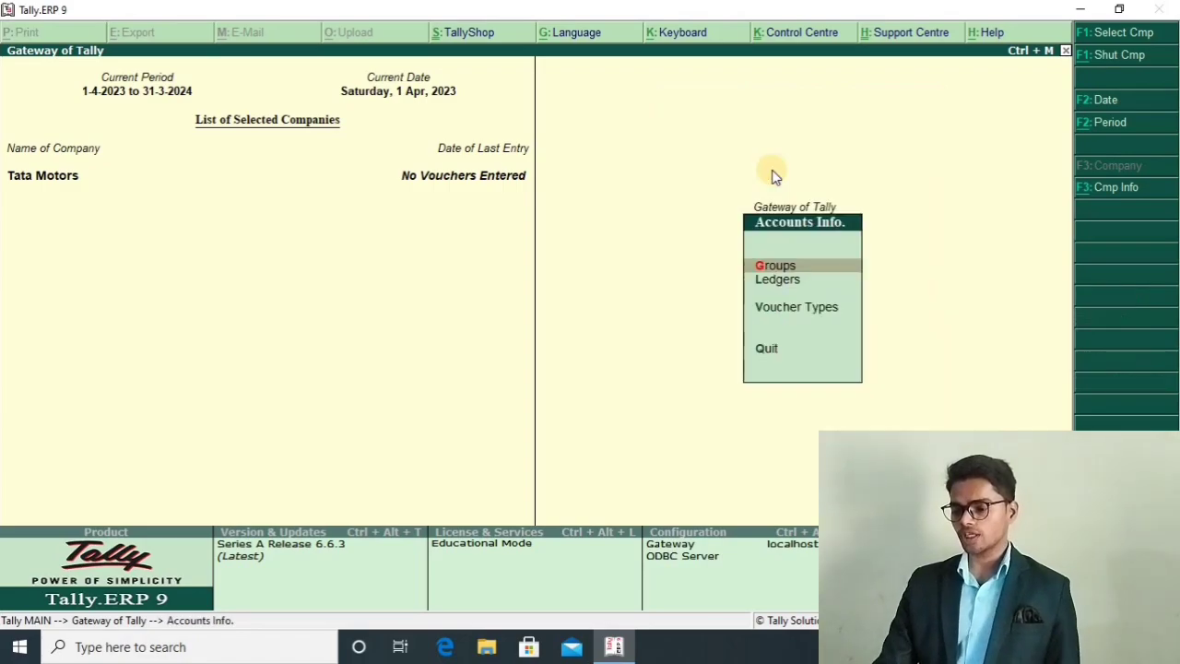
{"action": "key", "text": "Down"}
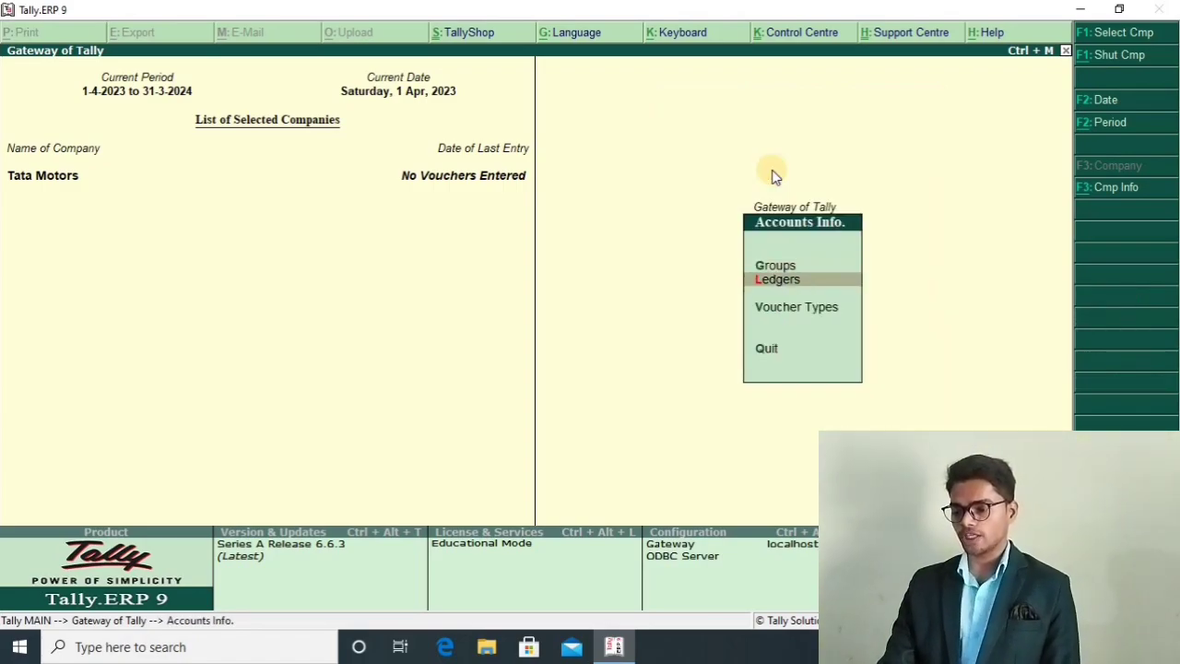
{"action": "key", "text": "Up"}
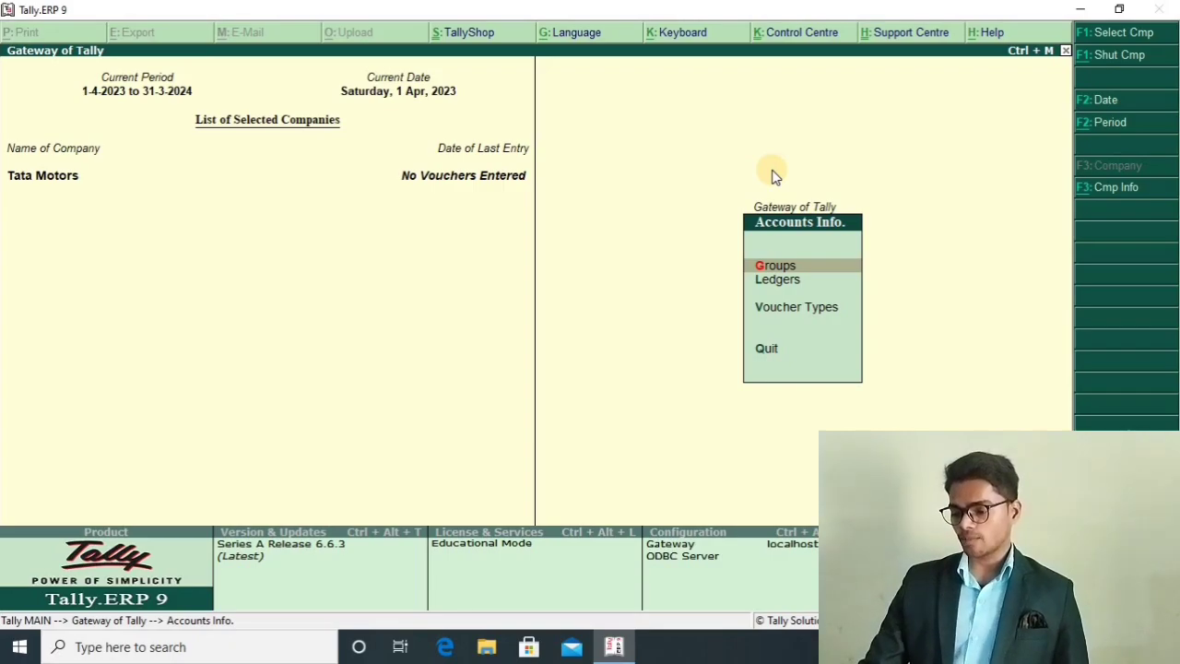
{"action": "key", "text": "Return"}
{"action": "key", "text": "Down"}
{"action": "key", "text": "Down"}
{"action": "key", "text": "Down"}
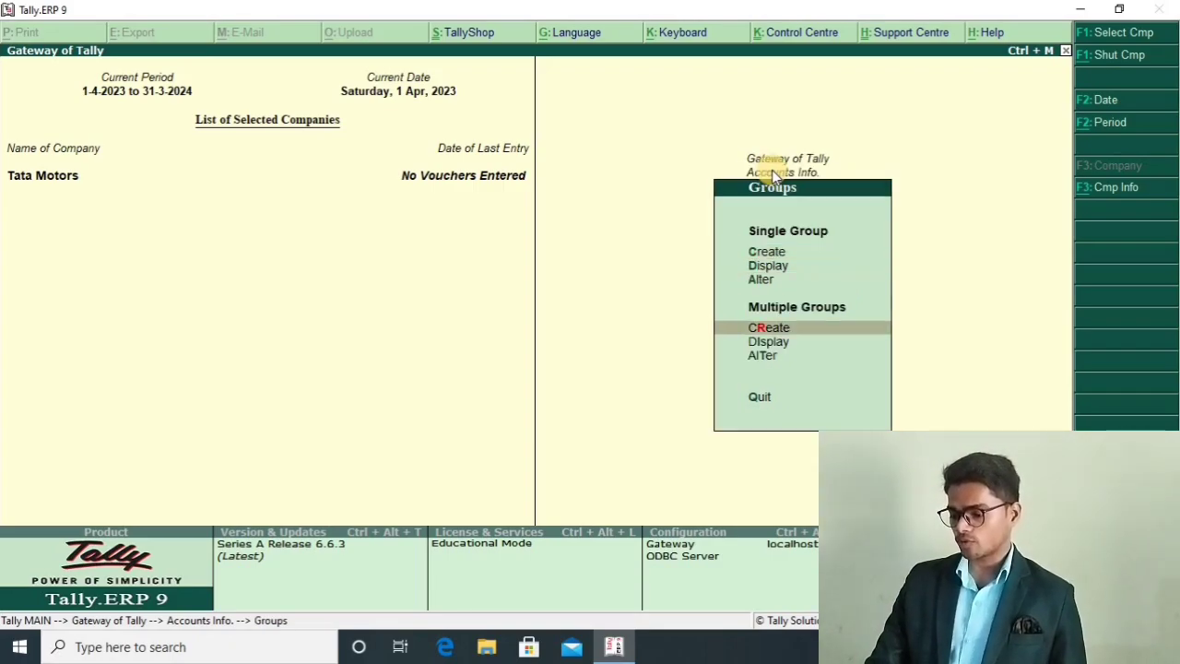
{"action": "key", "text": "Up"}
{"action": "key", "text": "Up"}
{"action": "key", "text": "Return"}
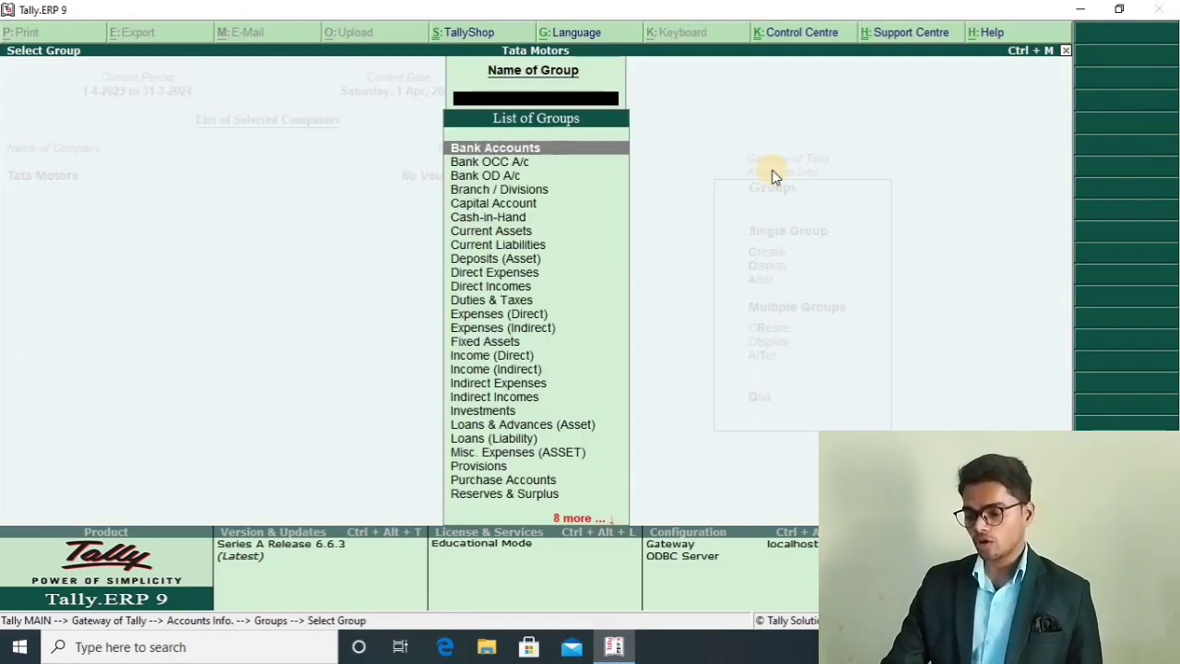
Examine the predefined account groups in the list, from Bank Accounts down to Misc. Expenses (ASSET), and close it.
{"action": "key", "text": "Down"}
{"action": "key", "text": "Down"}
{"action": "key", "text": "Down"}
{"action": "key", "text": "Down"}
{"action": "key", "text": "Down"}
{"action": "key", "text": "Down"}
{"action": "key", "text": "Down"}
{"action": "key", "text": "Down"}
{"action": "key", "text": "Down"}
{"action": "key", "text": "Down"}
{"action": "key", "text": "Down"}
{"action": "key", "text": "Down"}
{"action": "key", "text": "Down"}
{"action": "key", "text": "Down"}
{"action": "key", "text": "Down"}
{"action": "key", "text": "Down"}
{"action": "key", "text": "Down"}
{"action": "key", "text": "Down"}
{"action": "key", "text": "Down"}
{"action": "key", "text": "Down"}
{"action": "key", "text": "Down"}
{"action": "key", "text": "Down"}
{"action": "key", "text": "Down"}
{"action": "key", "text": "Down"}
{"action": "key", "text": "Down"}
{"action": "key", "text": "Down"}
{"action": "key", "text": "Down"}
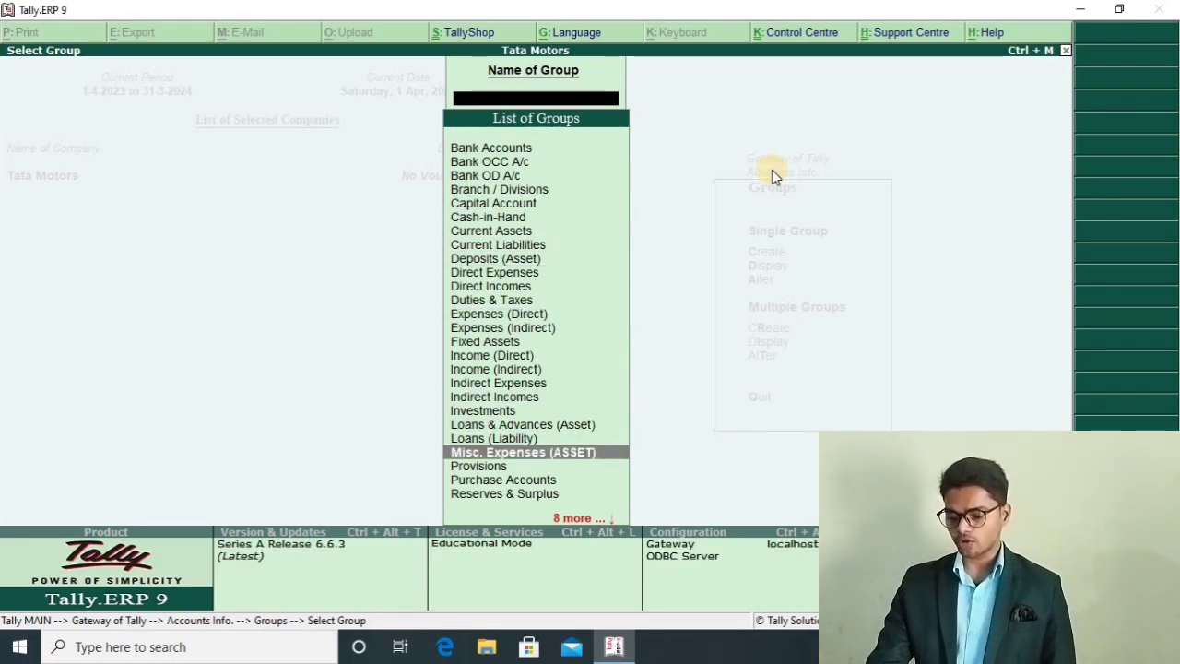
{"action": "key", "text": "Up"}
{"action": "key", "text": "Up"}
{"action": "key", "text": "Up"}
{"action": "key", "text": "Up"}
{"action": "key", "text": "Up"}
{"action": "key", "text": "Up"}
{"action": "key", "text": "Up"}
{"action": "key", "text": "Up"}
{"action": "key", "text": "Up"}
{"action": "key", "text": "Up"}
{"action": "key", "text": "Up"}
{"action": "key", "text": "Up"}
{"action": "key", "text": "Up"}
{"action": "key", "text": "Up"}
{"action": "key", "text": "Up"}
{"action": "key", "text": "Up"}
{"action": "key", "text": "Up"}
{"action": "key", "text": "Up"}
{"action": "key", "text": "Up"}
{"action": "key", "text": "Up"}
{"action": "key", "text": "Up"}
{"action": "key", "text": "Up"}
{"action": "key", "text": "Up"}
{"action": "key", "text": "Up"}
{"action": "key", "text": "Up"}
{"action": "key", "text": "Up"}
{"action": "key", "text": "Up"}
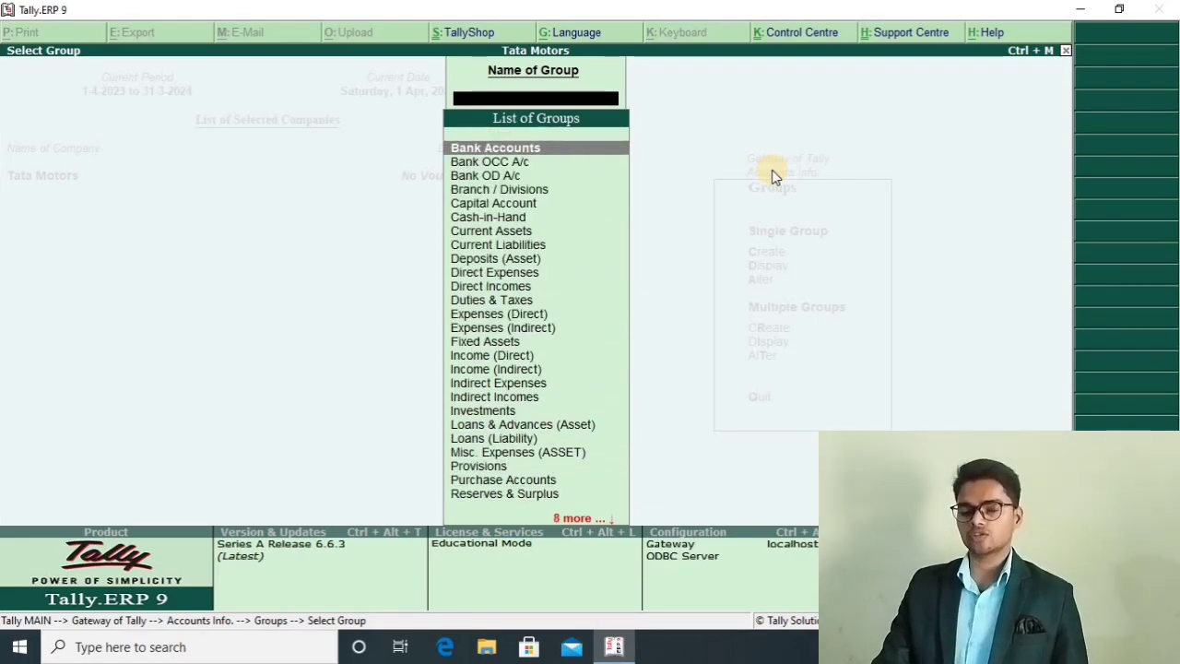
{"action": "key", "text": "Down"}
{"action": "key", "text": "Down"}
{"action": "key", "text": "Down"}
{"action": "key", "text": "Down"}
{"action": "key", "text": "Down"}
{"action": "key", "text": "Down"}
{"action": "key", "text": "Down"}
{"action": "key", "text": "Down"}
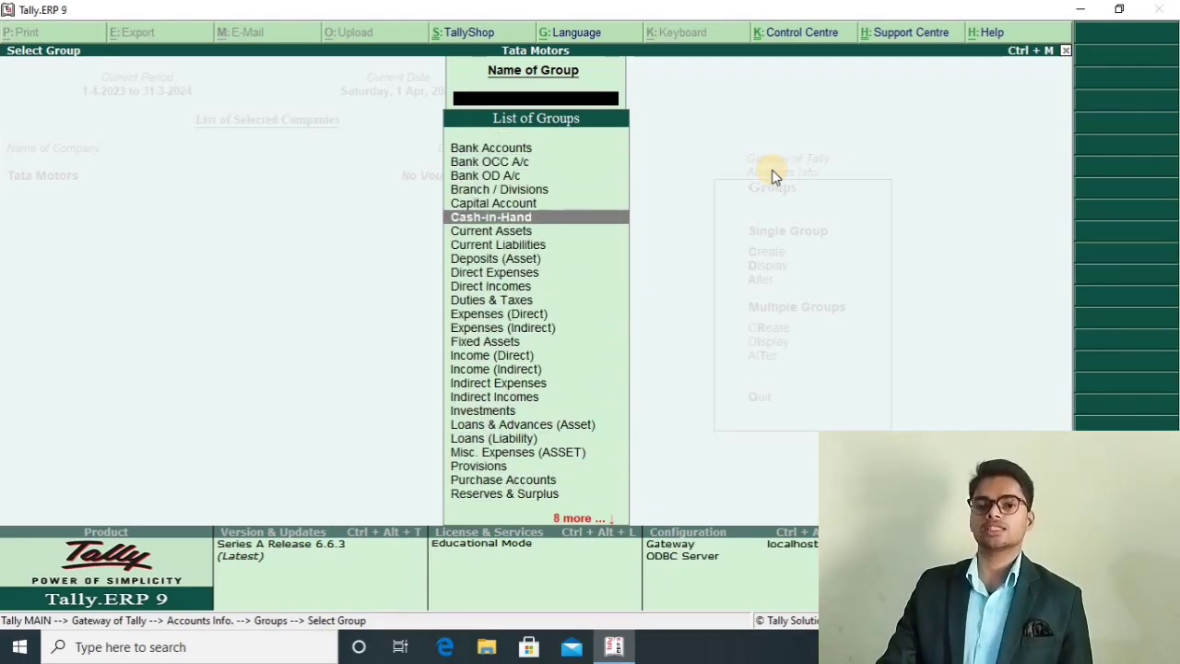
{"action": "key", "text": "Down"}
{"action": "key", "text": "Down"}
{"action": "key", "text": "Down"}
{"action": "key", "text": "Down"}
{"action": "key", "text": "Up"}
{"action": "key", "text": "Up"}
{"action": "key", "text": "Up"}
{"action": "key", "text": "Up"}
{"action": "key", "text": "Up"}
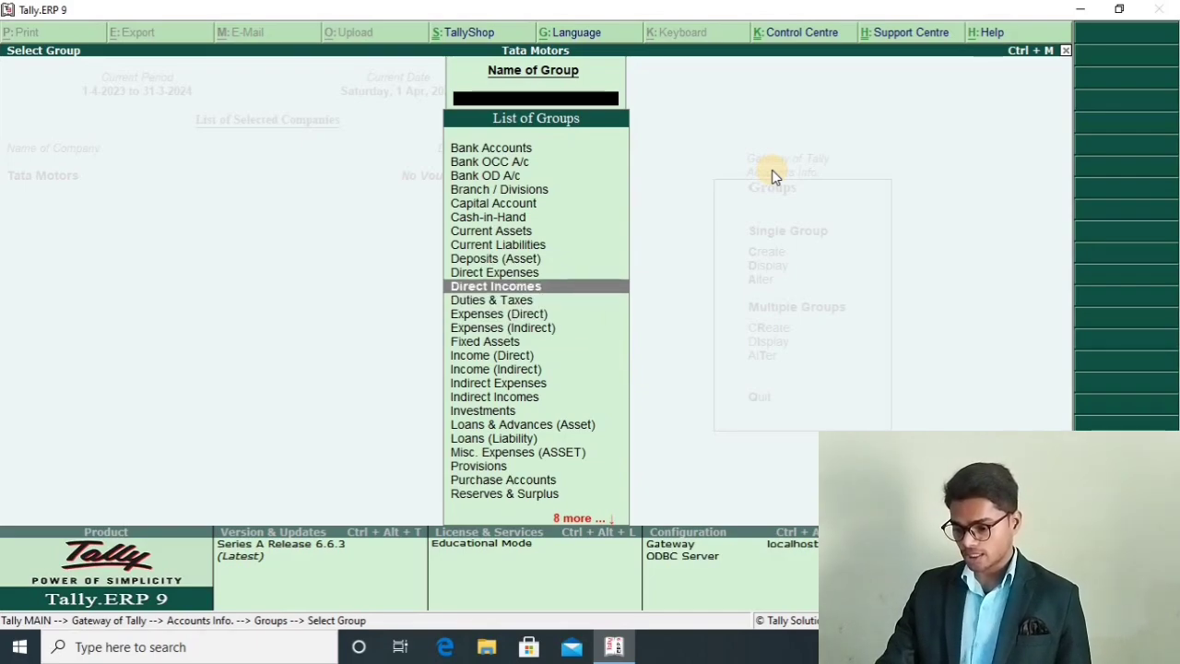
{"action": "key", "text": "Up"}
{"action": "key", "text": "Up"}
{"action": "key", "text": "Up"}
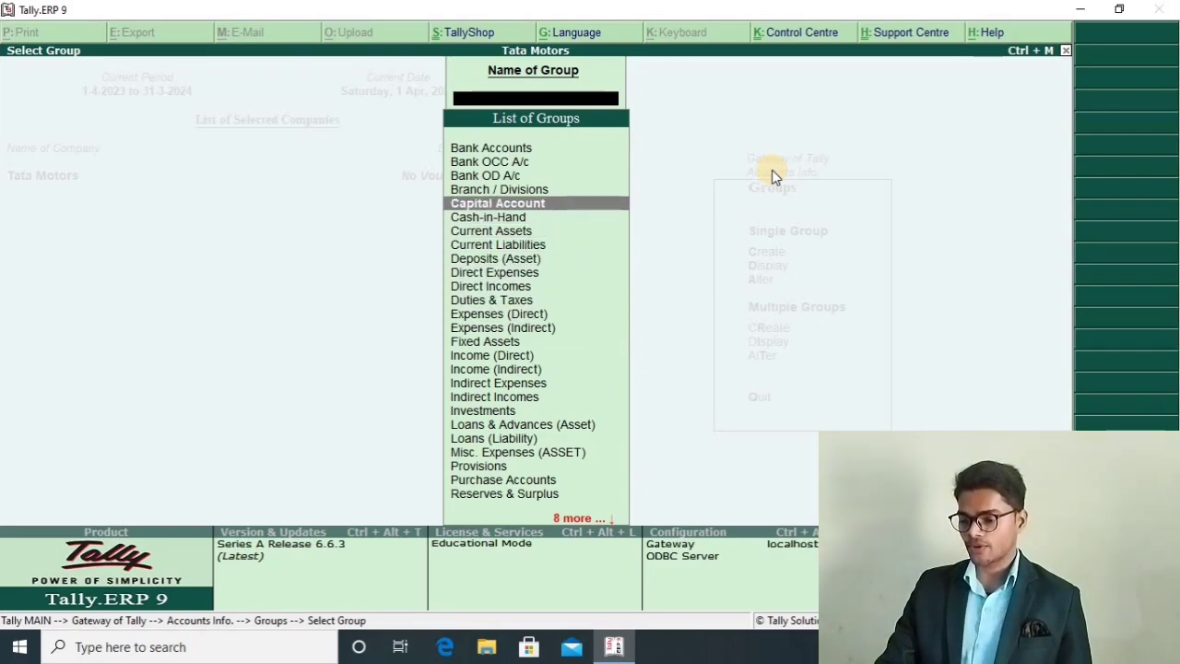
{"action": "key", "text": "Up"}
{"action": "key", "text": "Up"}
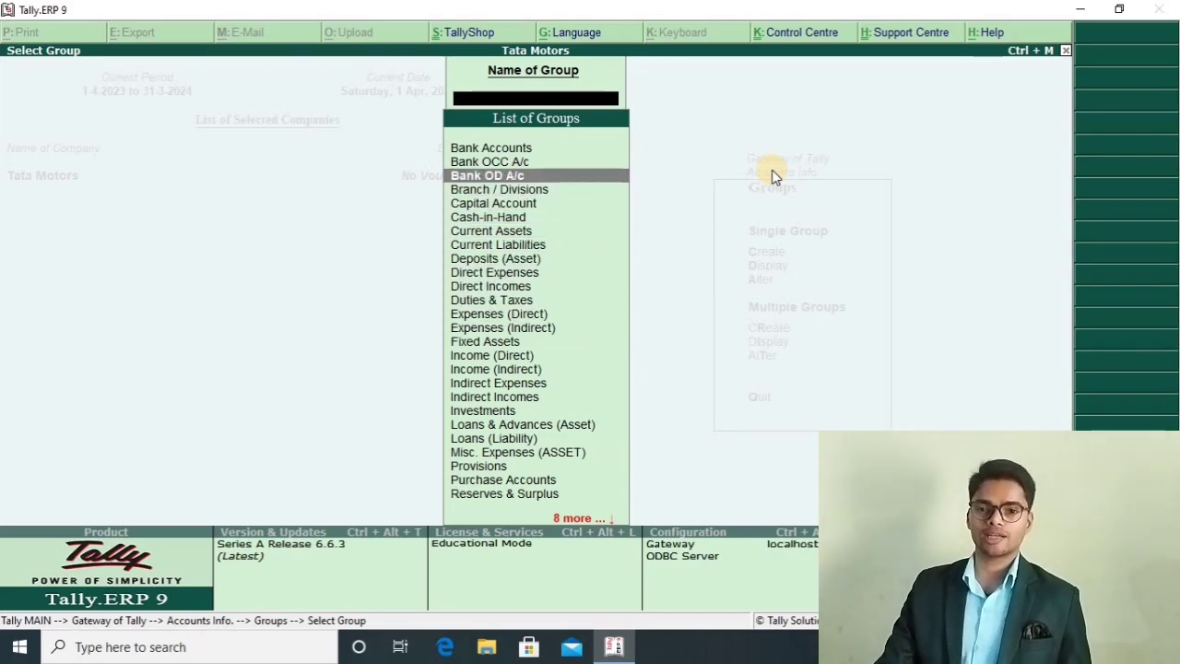
{"action": "key", "text": "Down"}
{"action": "key", "text": "Down"}
{"action": "key", "text": "Down"}
{"action": "key", "text": "Down"}
{"action": "key", "text": "Down"}
{"action": "key", "text": "Down"}
{"action": "key", "text": "Down"}
{"action": "key", "text": "Down"}
{"action": "key", "text": "Down"}
{"action": "key", "text": "Down"}
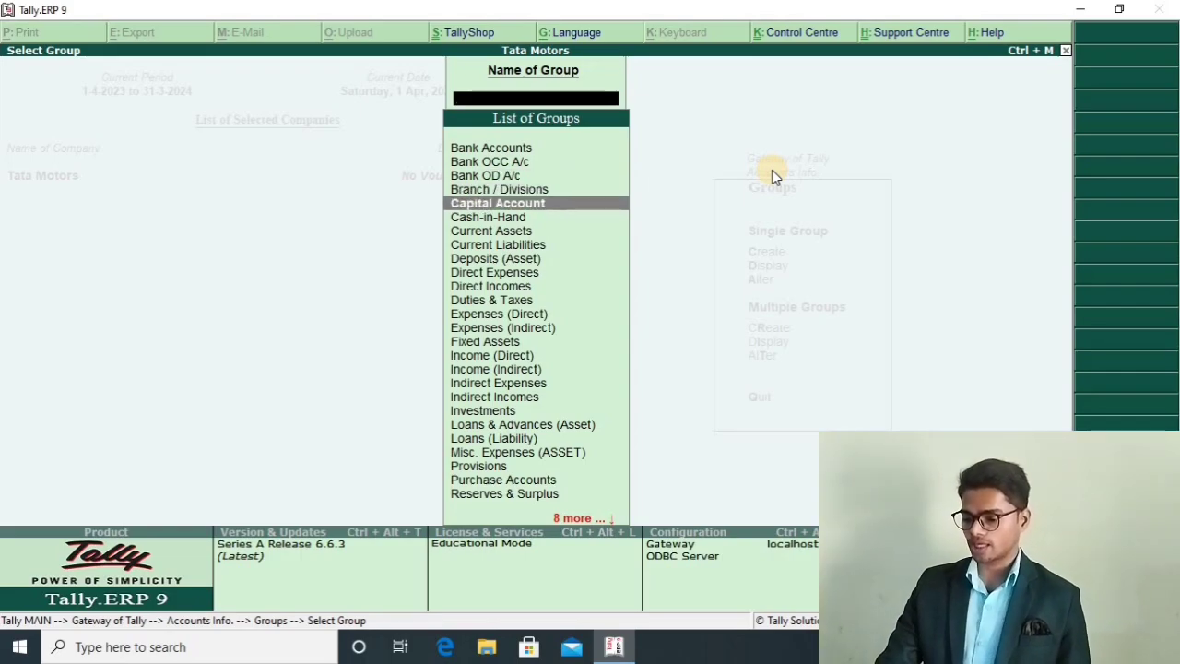
{"action": "key", "text": "Down"}
{"action": "key", "text": "Down"}
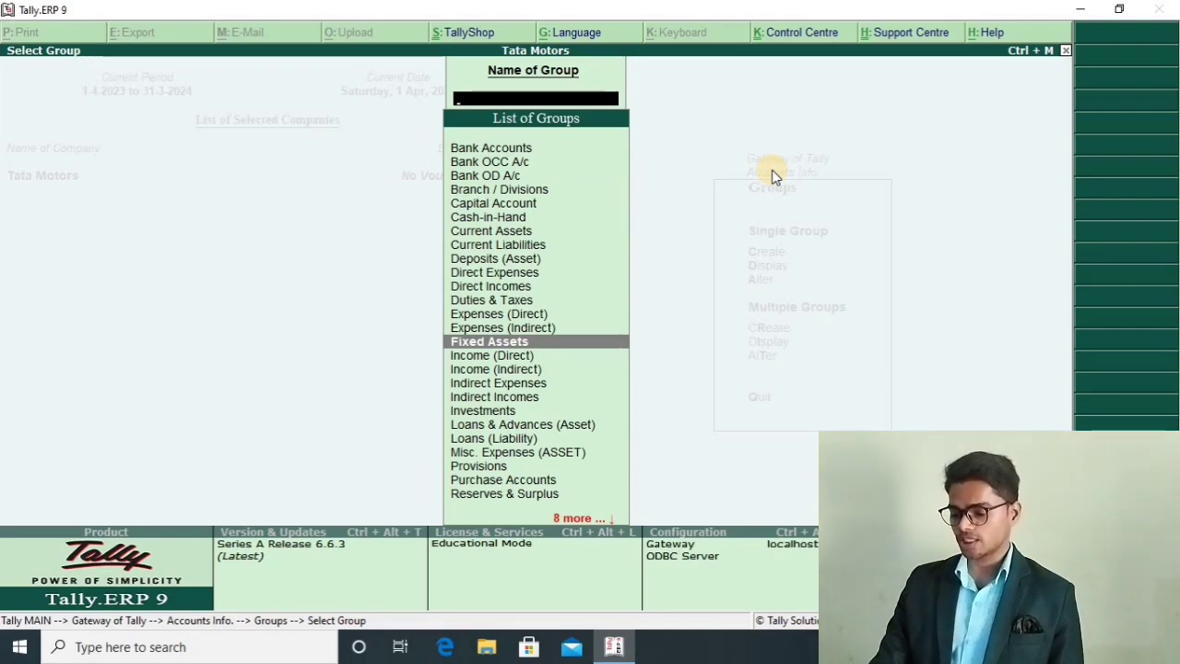
{"action": "key", "text": "Down"}
{"action": "key", "text": "Escape"}
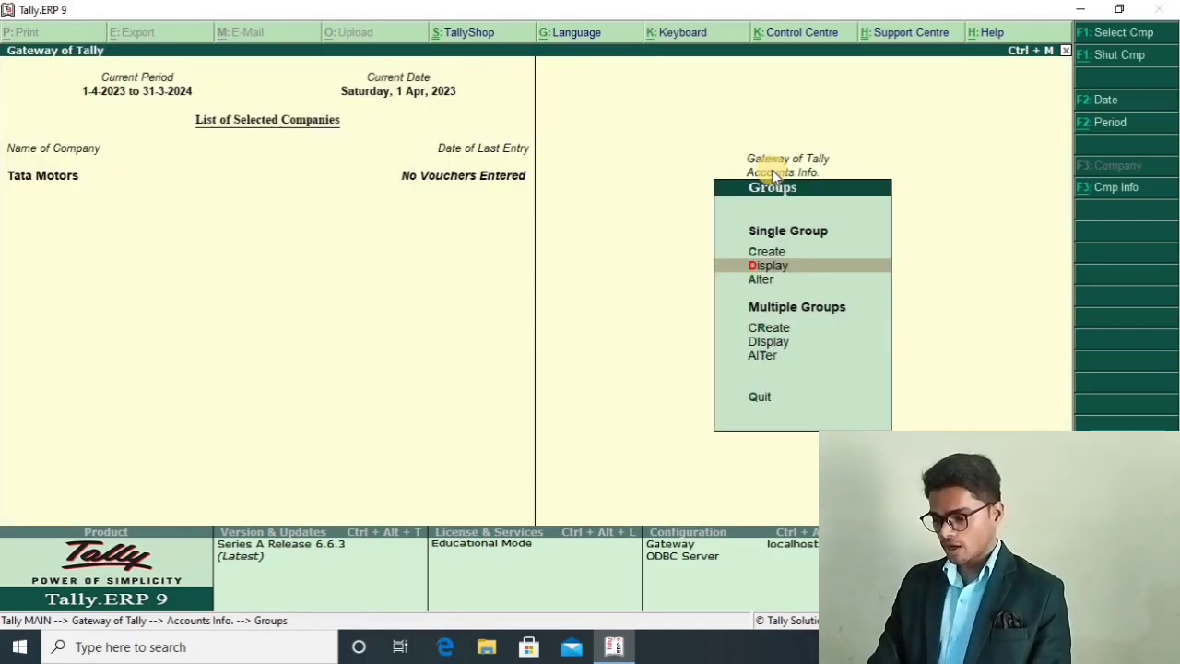
Display multiple groups at once for All Items.
{"action": "key", "text": "Down"}
{"action": "key", "text": "Down"}
{"action": "key", "text": "Down"}
{"action": "key", "text": "Up"}
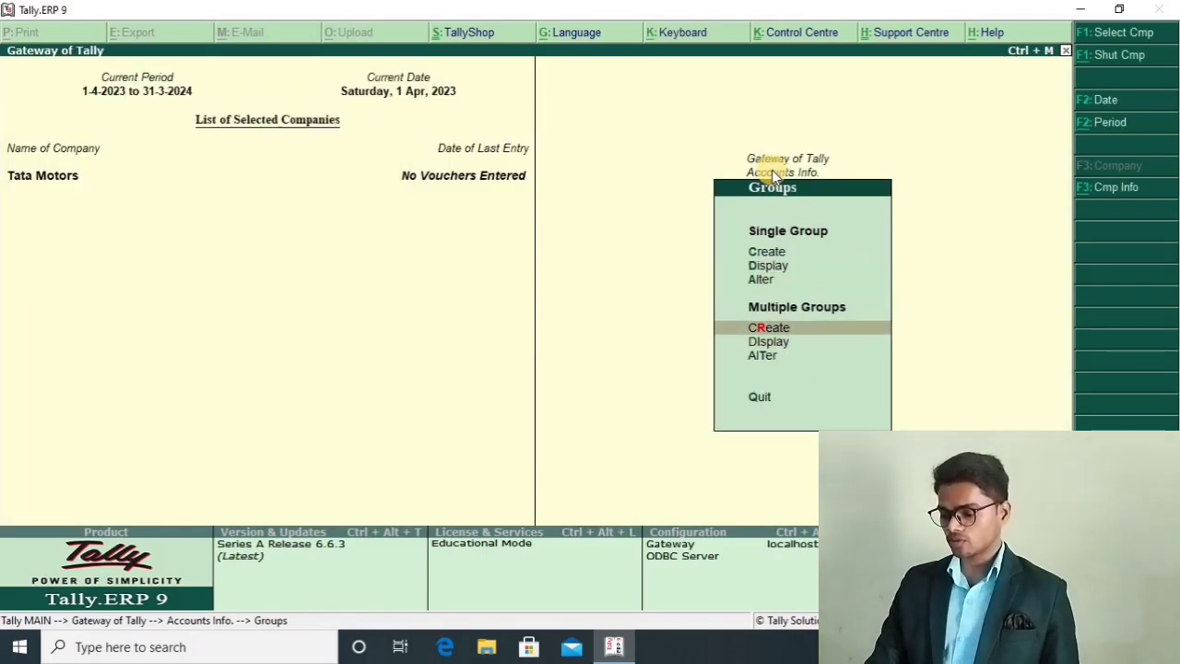
{"action": "key", "text": "Down"}
{"action": "key", "text": "Return"}
{"action": "key", "text": "Return"}
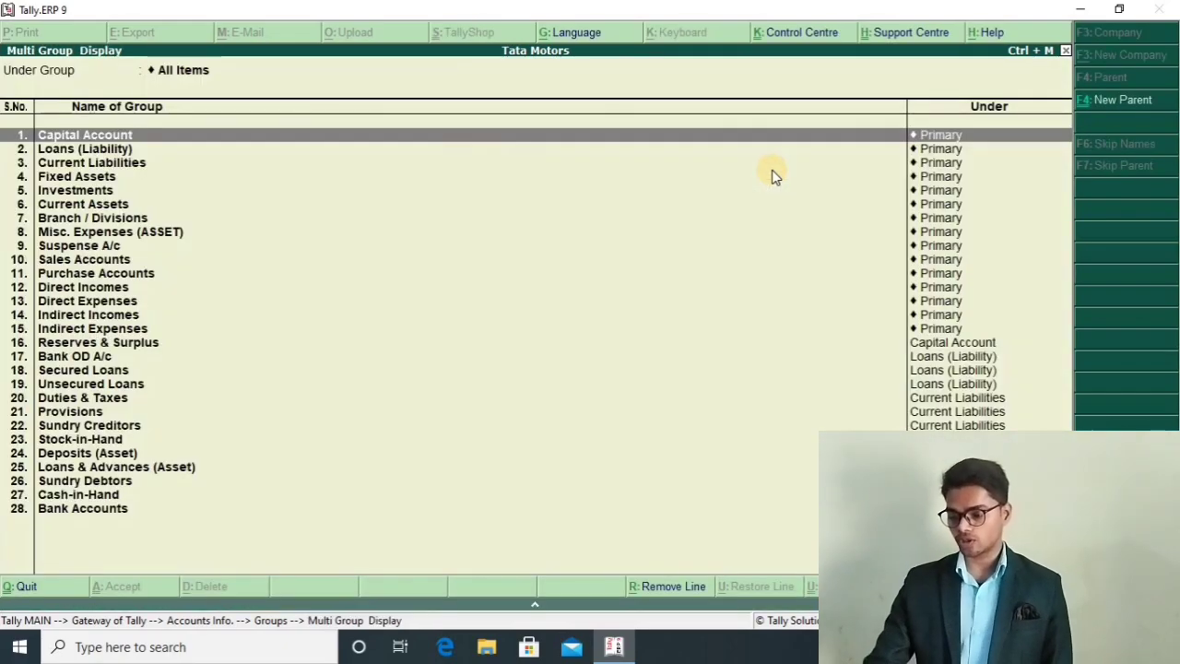
Review the primary groups from Capital Account to Indirect Expenses and close the multiple group display.
{"action": "key", "text": "Down"}
{"action": "key", "text": "Down"}
{"action": "key", "text": "Down"}
{"action": "key", "text": "Down"}
{"action": "key", "text": "Down"}
{"action": "key", "text": "Down"}
{"action": "key", "text": "Down"}
{"action": "key", "text": "Down"}
{"action": "key", "text": "Down"}
{"action": "key", "text": "Down"}
{"action": "key", "text": "Down"}
{"action": "key", "text": "Down"}
{"action": "key", "text": "Down"}
{"action": "key", "text": "Down"}
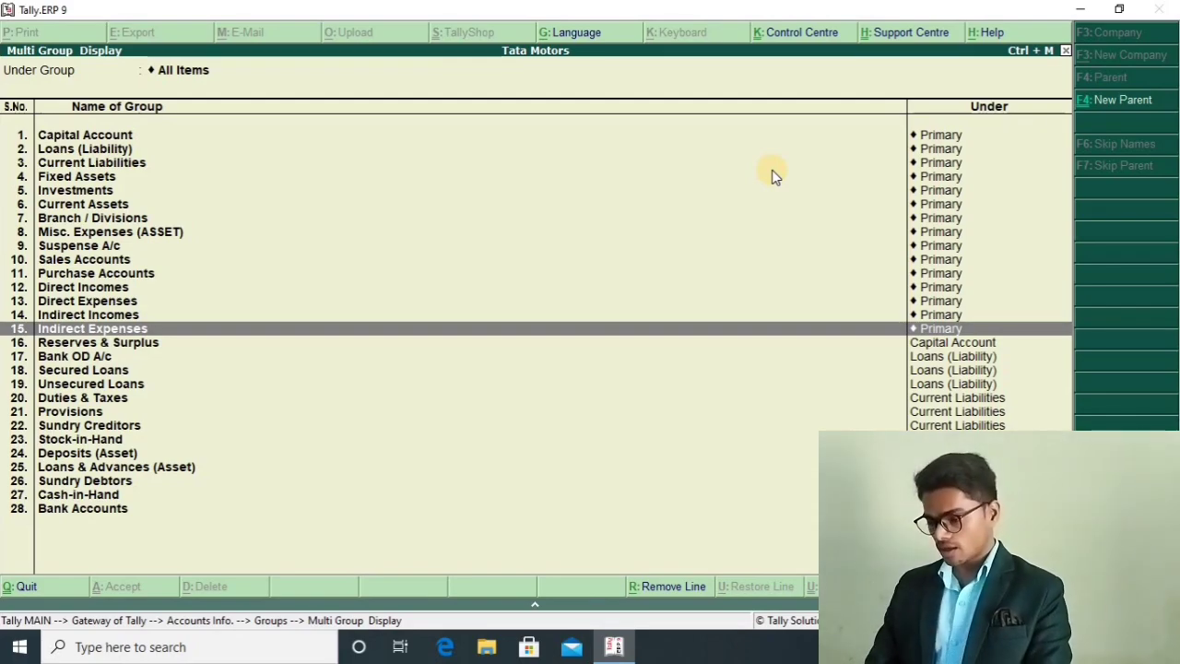
{"action": "key", "text": "Escape"}
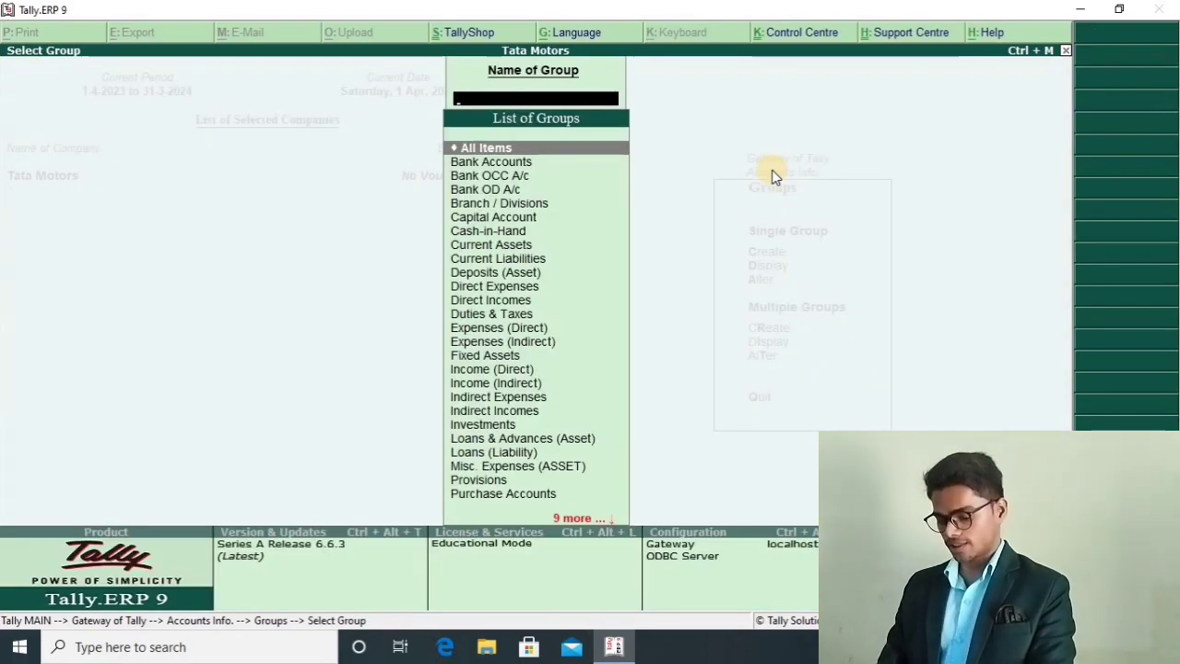
{"action": "key", "text": "Escape"}
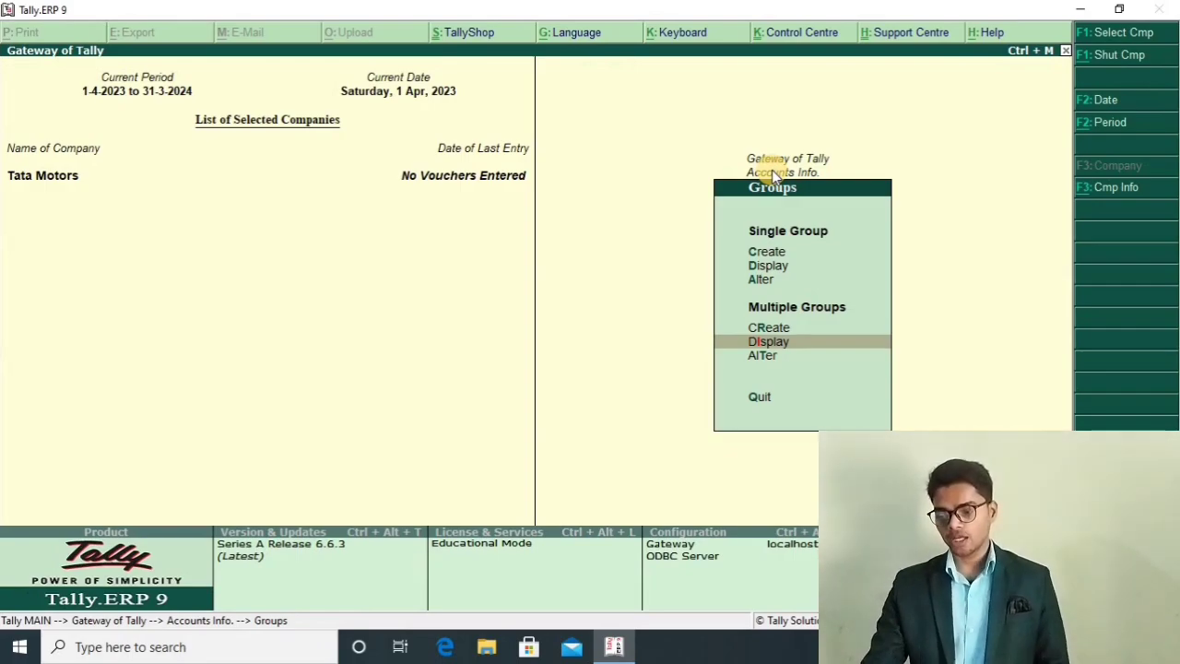
Leave the group masters and open the ledger masters within the accounts information.
{"action": "key", "text": "Down"}
{"action": "key", "text": "Down"}
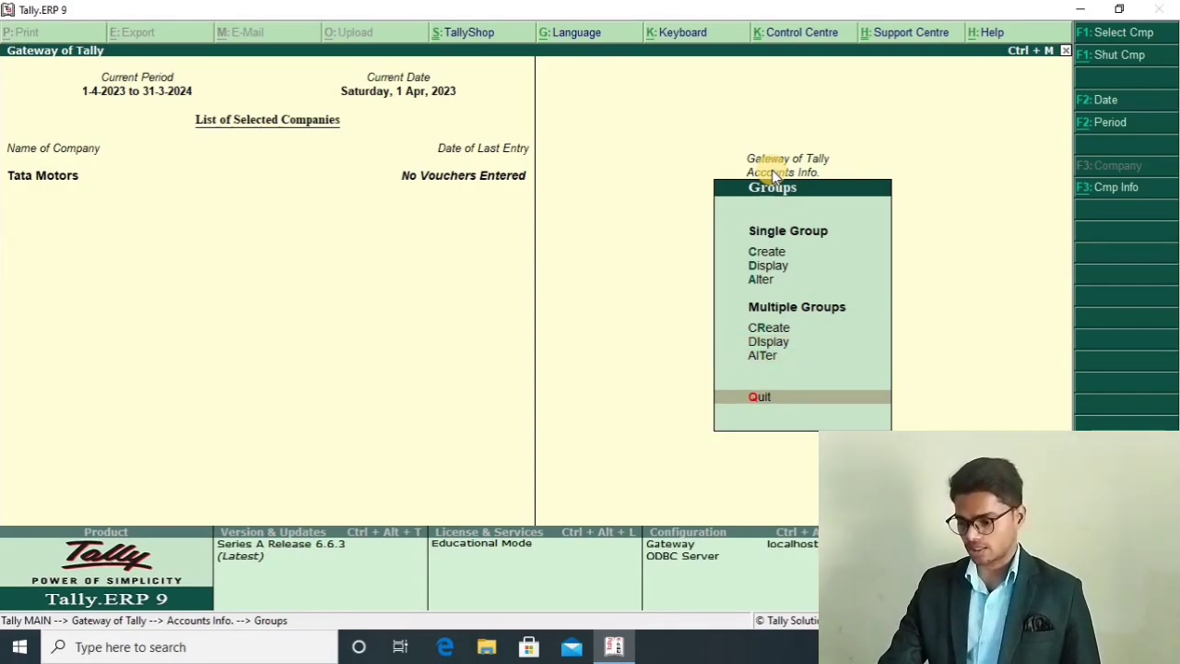
{"action": "key", "text": "Up"}
{"action": "key", "text": "Up"}
{"action": "key", "text": "Up"}
{"action": "key", "text": "Up"}
{"action": "key", "text": "Up"}
{"action": "key", "text": "Escape"}
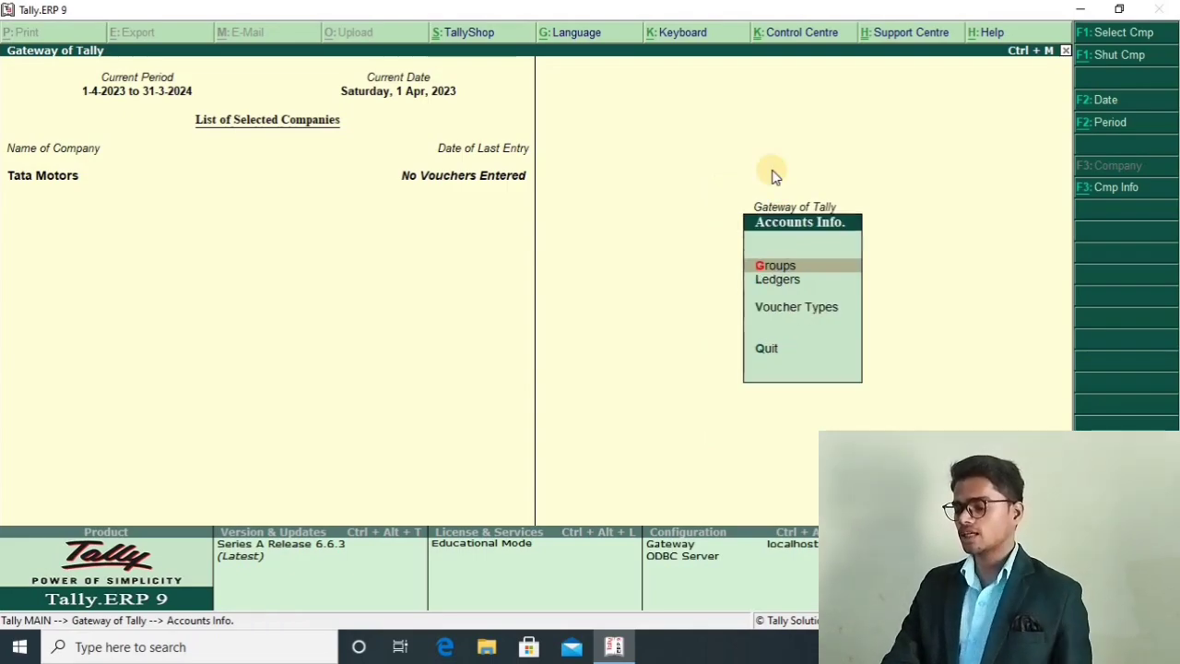
{"action": "key", "text": "Down"}
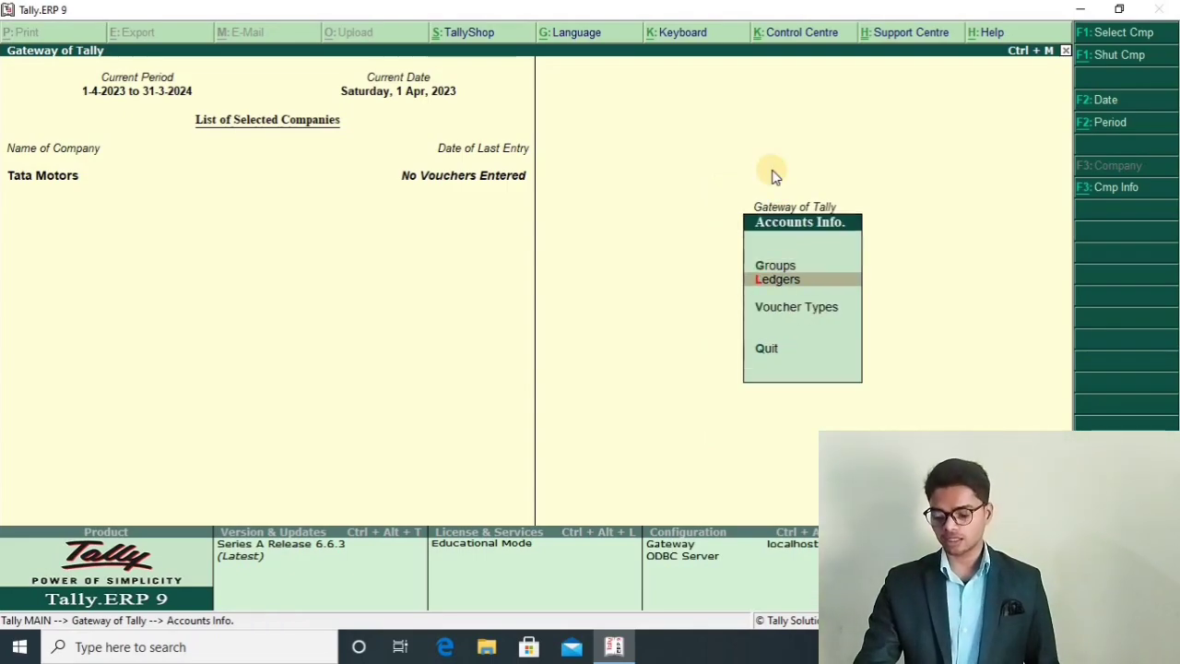
{"action": "key", "text": "Return"}
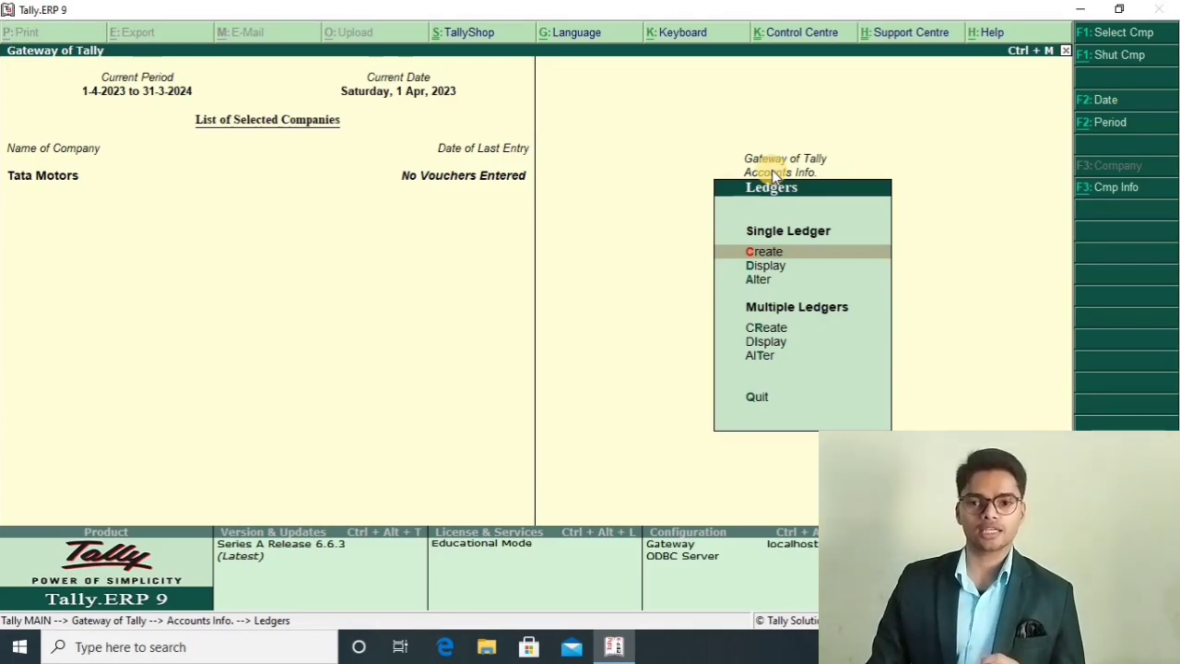
{"action": "key", "text": "Down"}
{"action": "key", "text": "Down"}
{"action": "key", "text": "Down"}
{"action": "key", "text": "Down"}
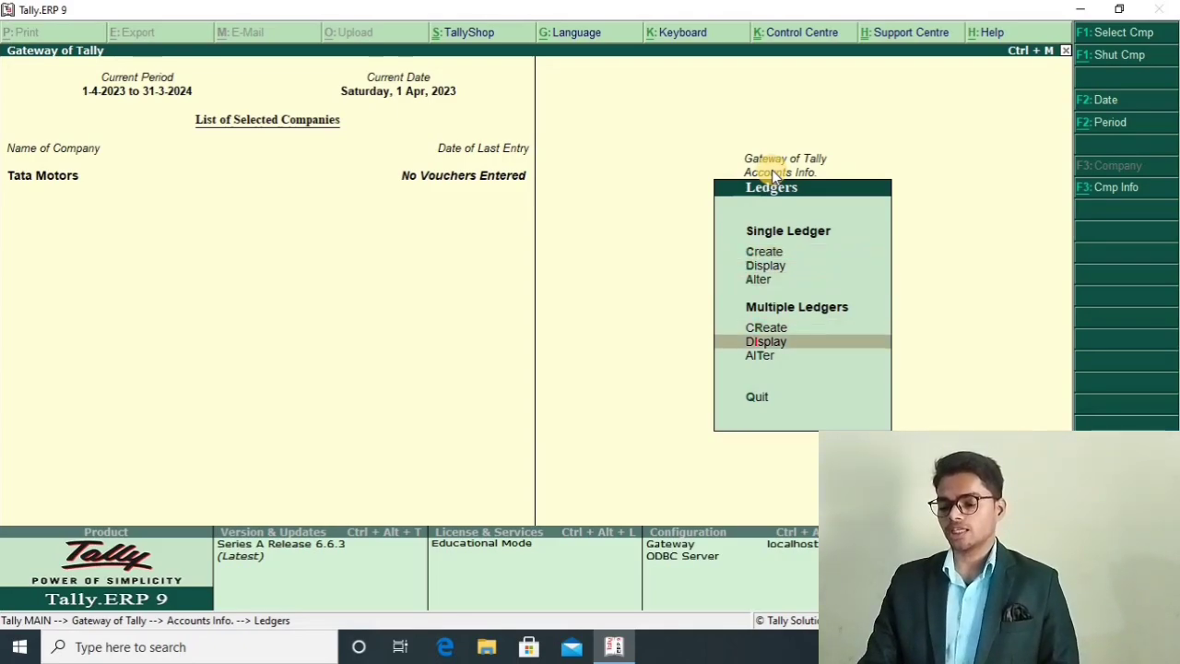
{"action": "key", "text": "Up"}
{"action": "key", "text": "Up"}
{"action": "key", "text": "Up"}
{"action": "key", "text": "Down"}
{"action": "key", "text": "Down"}
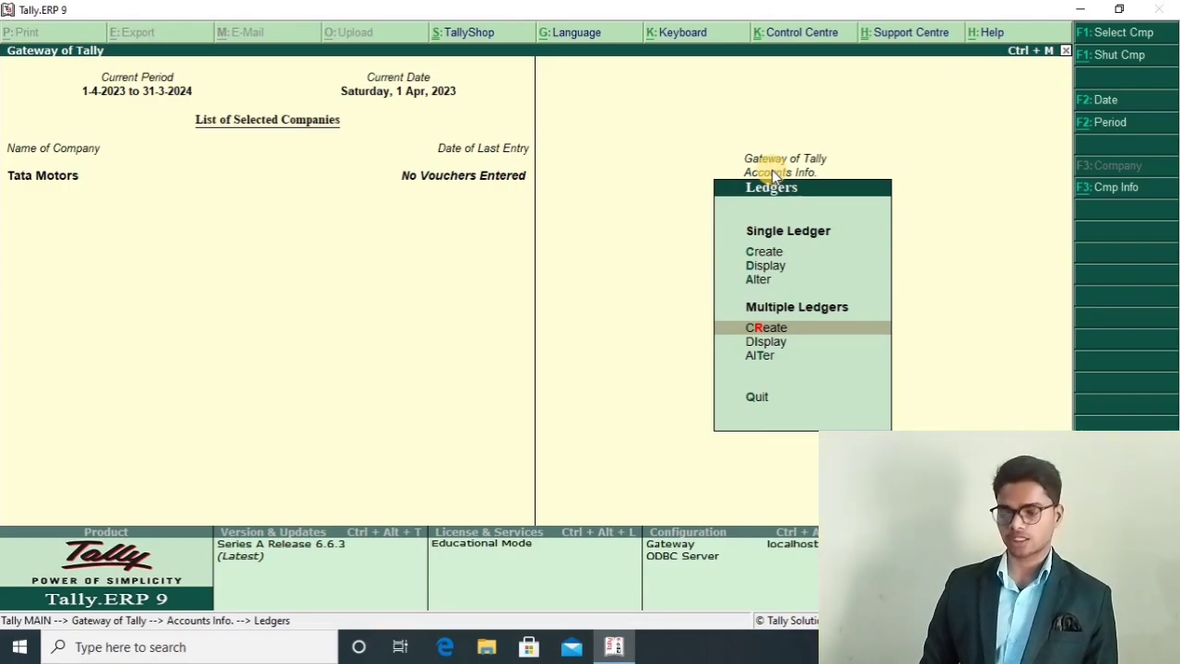
Display the list of existing single ledgers, review it and close the list.
{"action": "key", "text": "Up"}
{"action": "key", "text": "Up"}
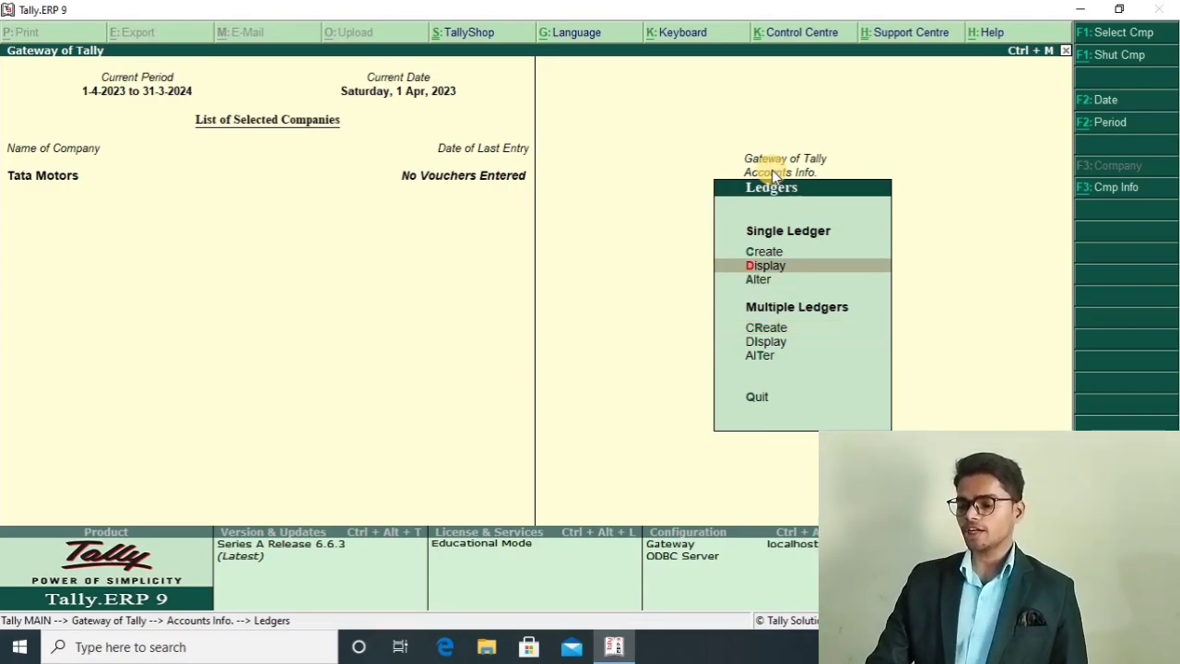
{"action": "key", "text": "Up"}
{"action": "key", "text": "Down"}
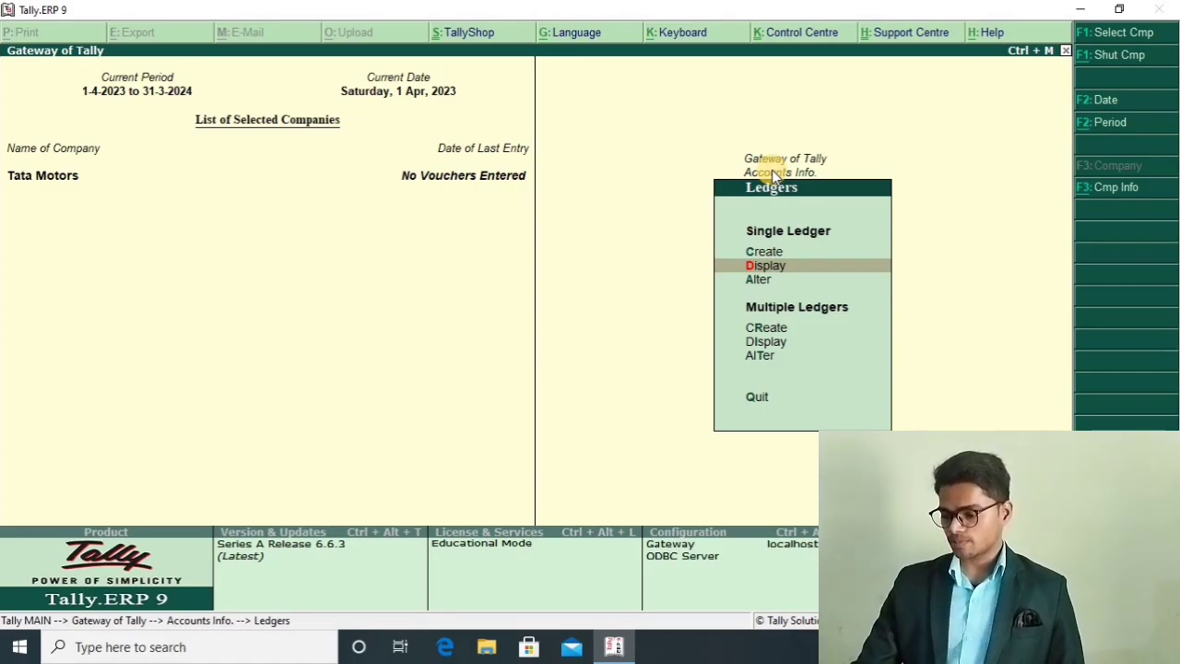
{"action": "key", "text": "Return"}
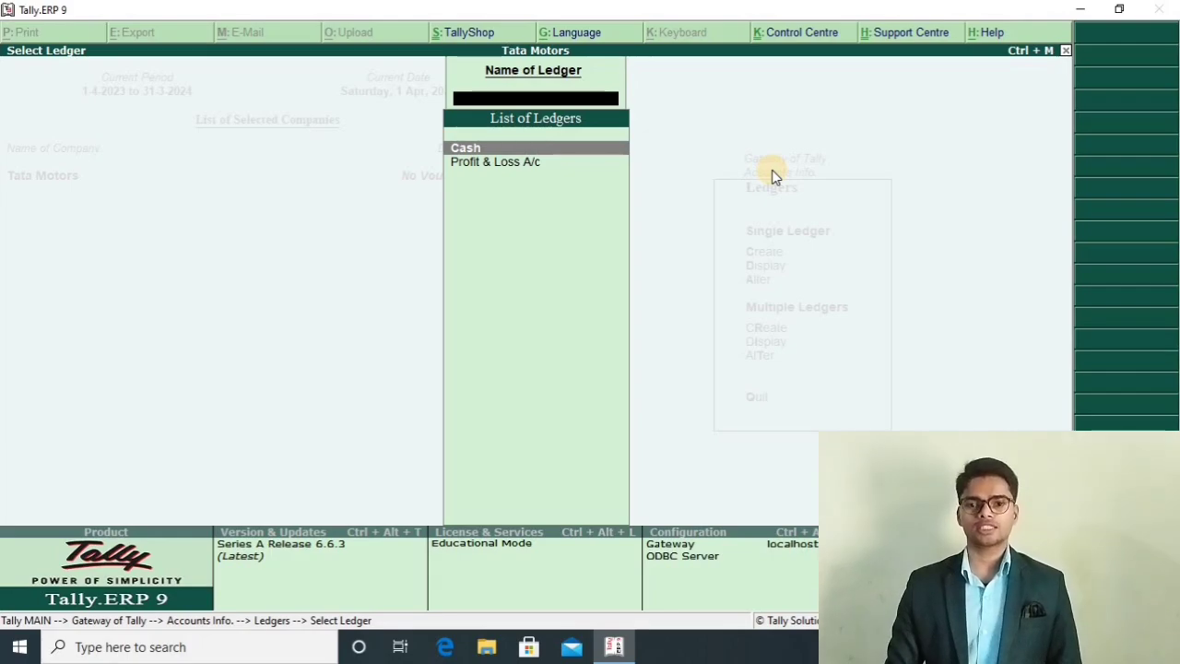
{"action": "key", "text": "Escape"}
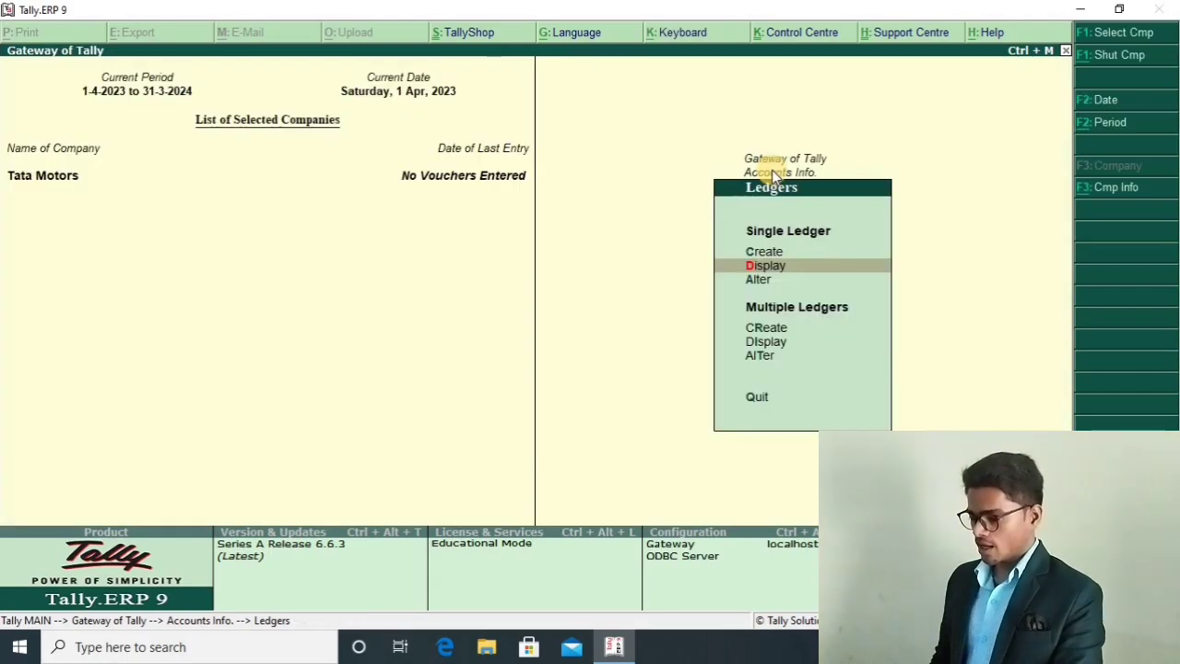
Start creating a single ledger, name it as the owner's Capital A/c and leave the alias blank.
{"action": "key", "text": "Up"}
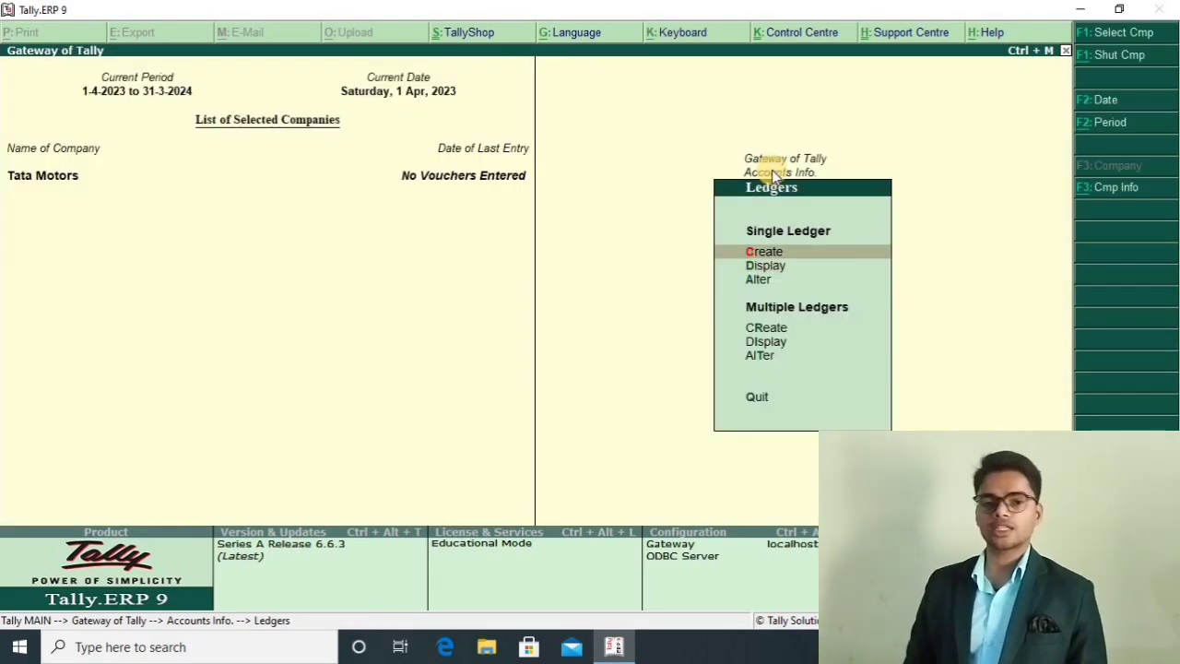
{"action": "key", "text": "Return"}
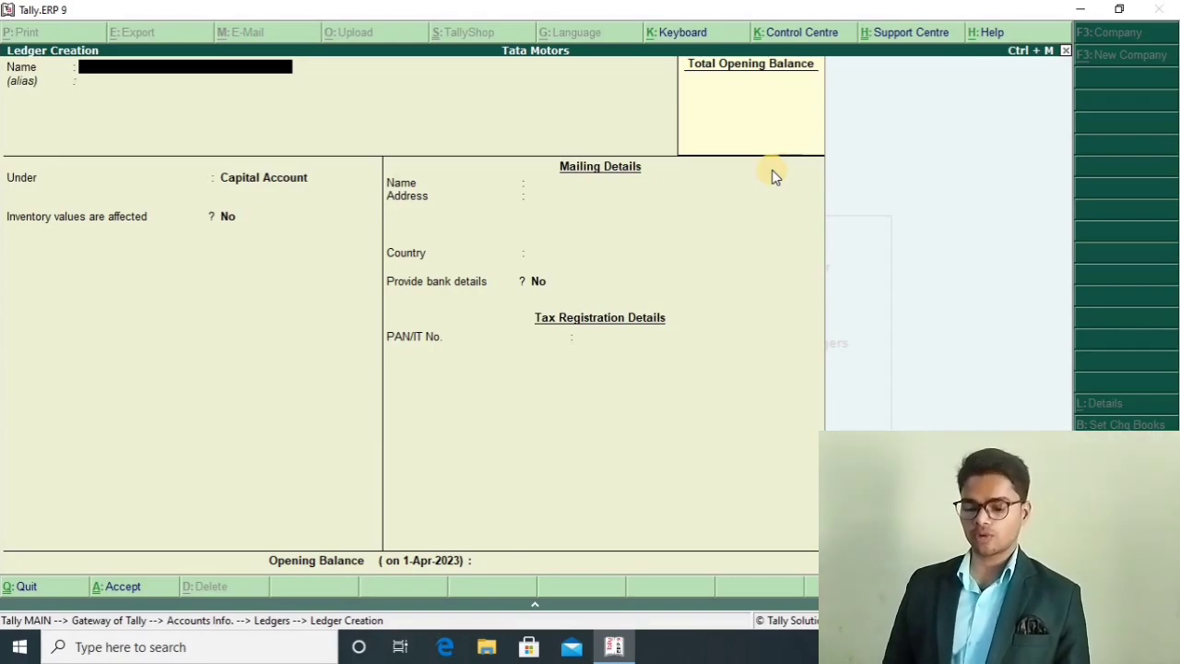
{"action": "type", "text": "Rathore's Capita"}
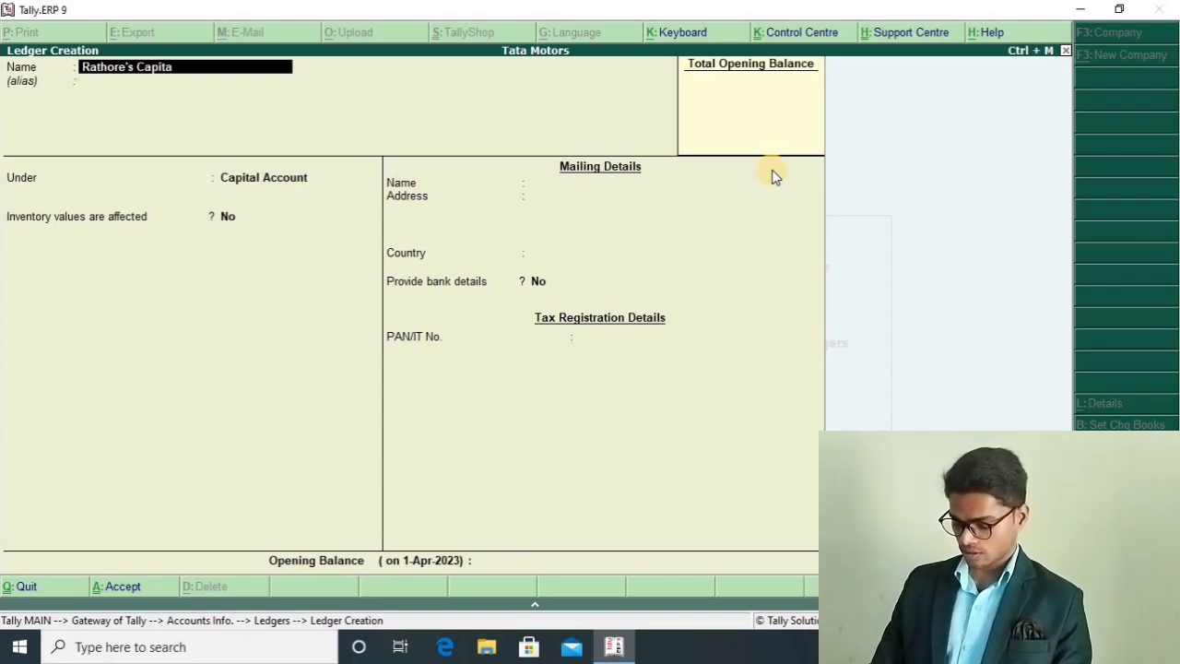
{"action": "type", "text": "l a/c"}
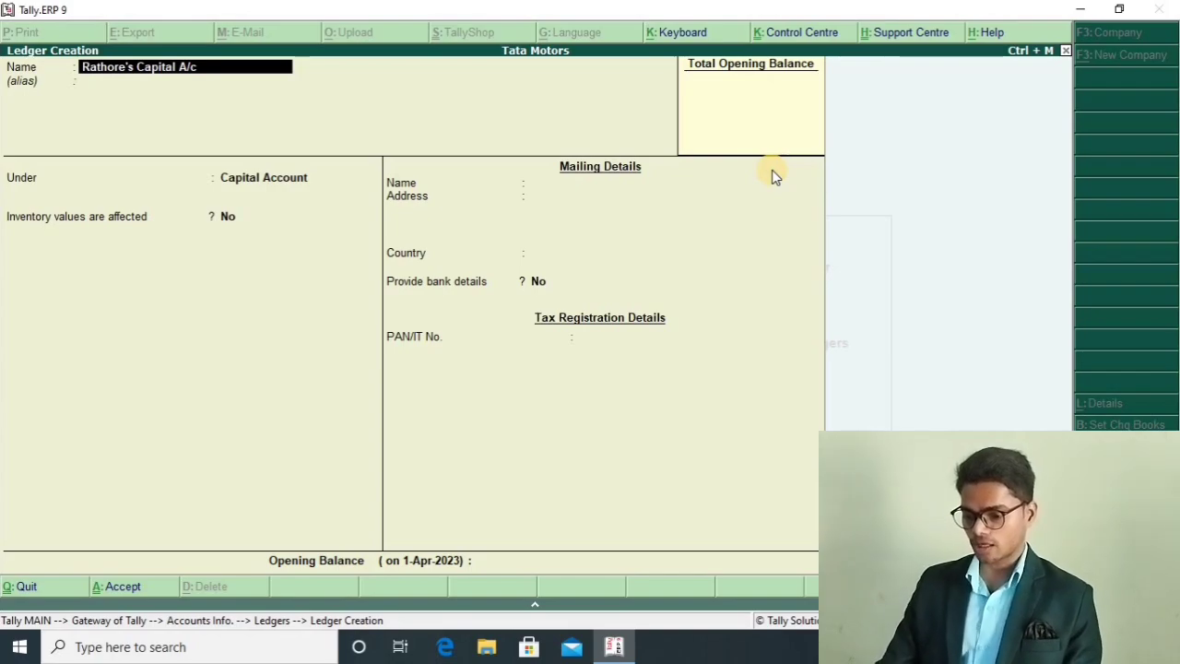
{"action": "key", "text": "Return"}
{"action": "key", "text": "Return"}
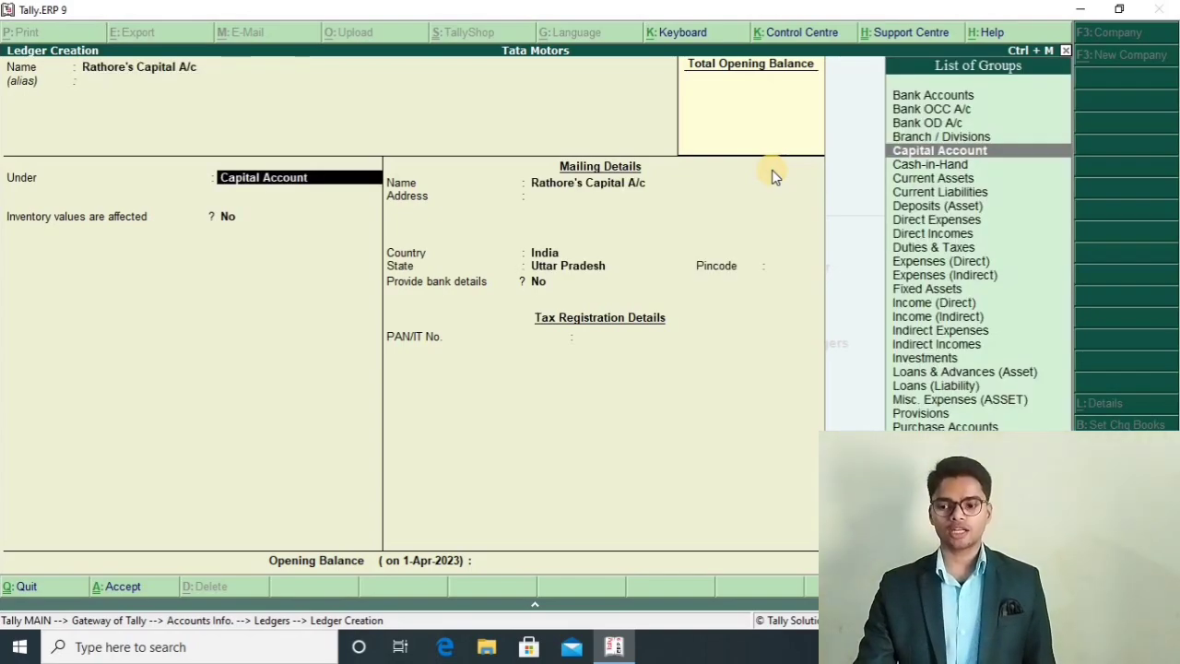
Browse the account groups the new ledger could be placed under.
{"action": "key", "text": "Down"}
{"action": "key", "text": "Down"}
{"action": "key", "text": "Down"}
{"action": "key", "text": "Down"}
{"action": "key", "text": "Down"}
{"action": "key", "text": "Down"}
{"action": "key", "text": "Down"}
{"action": "key", "text": "Down"}
{"action": "key", "text": "Down"}
{"action": "key", "text": "Down"}
{"action": "key", "text": "Down"}
{"action": "key", "text": "Down"}
{"action": "key", "text": "Down"}
{"action": "key", "text": "Down"}
{"action": "key", "text": "Down"}
{"action": "key", "text": "Down"}
{"action": "key", "text": "Down"}
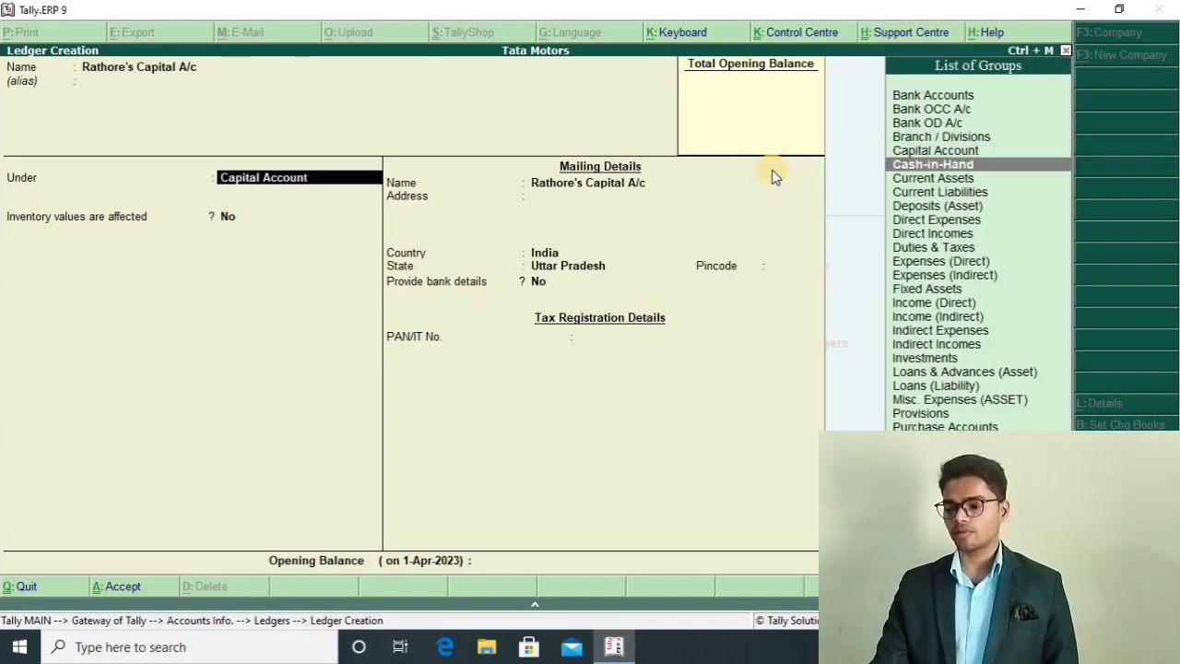
{"action": "key", "text": "Up"}
{"action": "key", "text": "Up"}
{"action": "key", "text": "Up"}
{"action": "key", "text": "Up"}
{"action": "key", "text": "Up"}
{"action": "key", "text": "Up"}
{"action": "key", "text": "Up"}
{"action": "key", "text": "Up"}
{"action": "key", "text": "Up"}
{"action": "key", "text": "Up"}
{"action": "key", "text": "Up"}
{"action": "key", "text": "Up"}
{"action": "key", "text": "Up"}
{"action": "key", "text": "Up"}
{"action": "key", "text": "Up"}
{"action": "key", "text": "Up"}
{"action": "key", "text": "Up"}
{"action": "key", "text": "Up"}
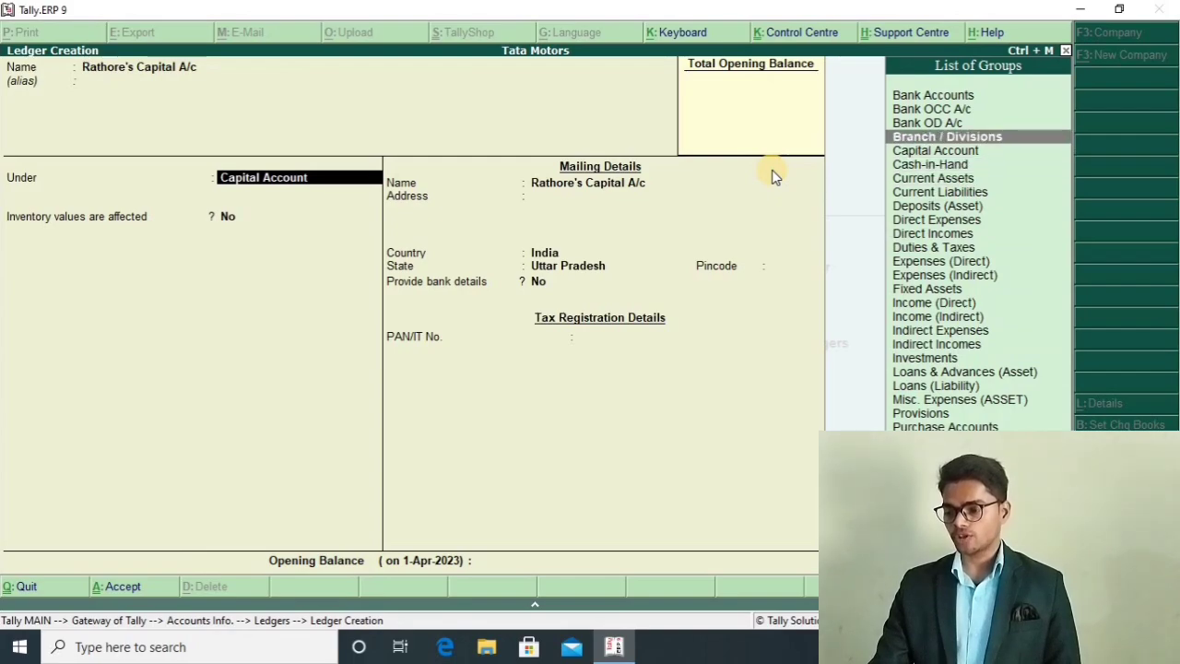
Place the new ledger under the Capital Account group and keep inventory values affected at No.
{"action": "key", "text": "Down"}
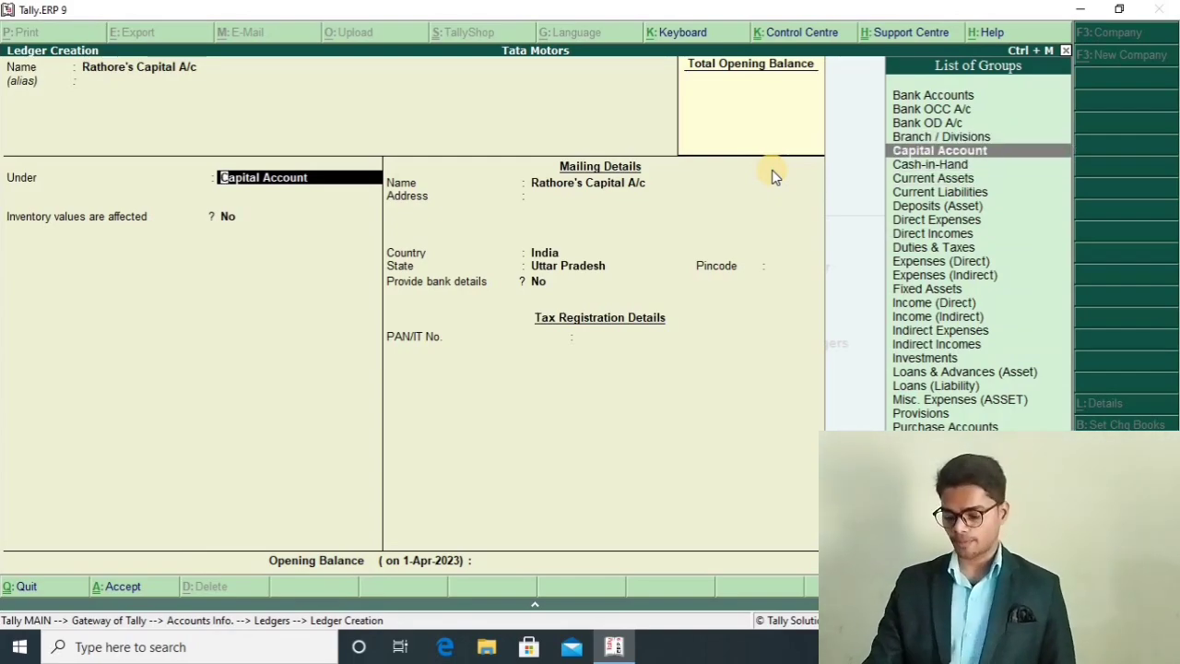
{"action": "key", "text": "Return"}
{"action": "key", "text": "Return"}
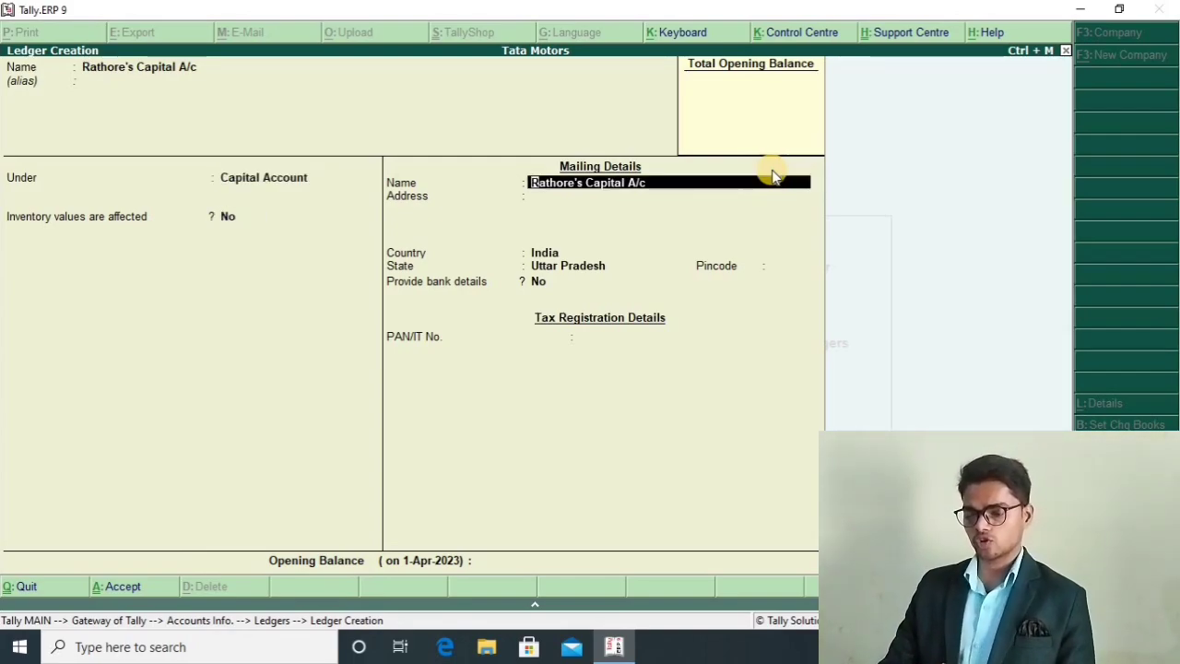
Keep the ledger's mailing name, country and state, and fill in the address and pincode in its mailing details.
{"action": "key", "text": "Return"}
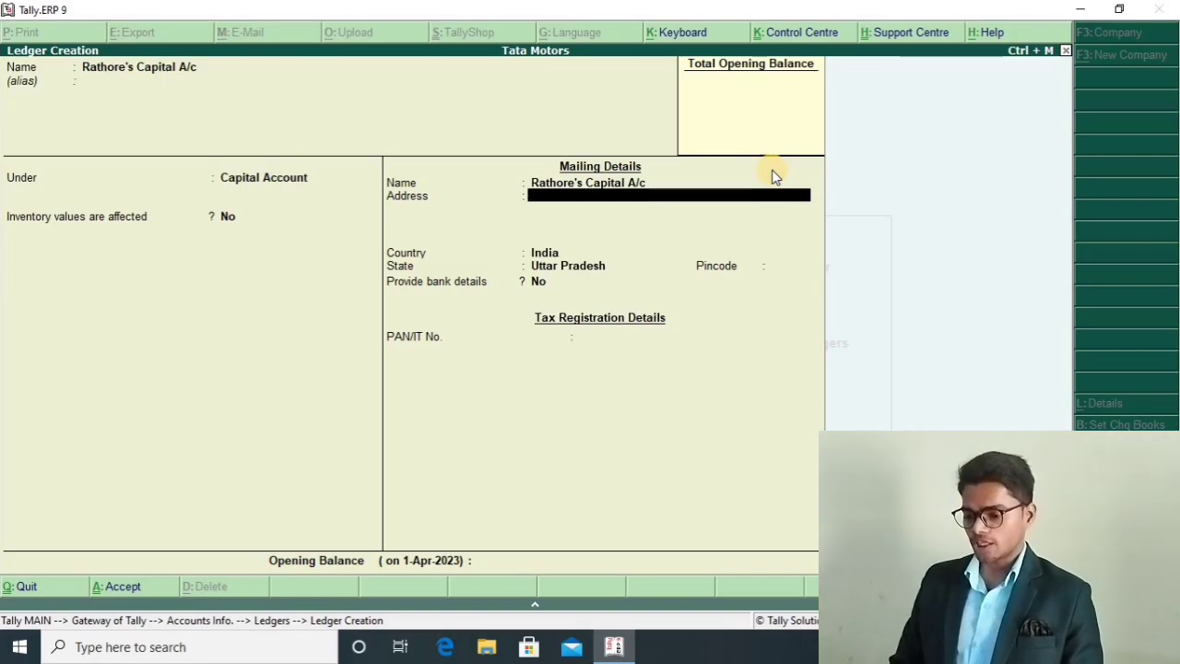
{"action": "type", "text": "Bareilly"}
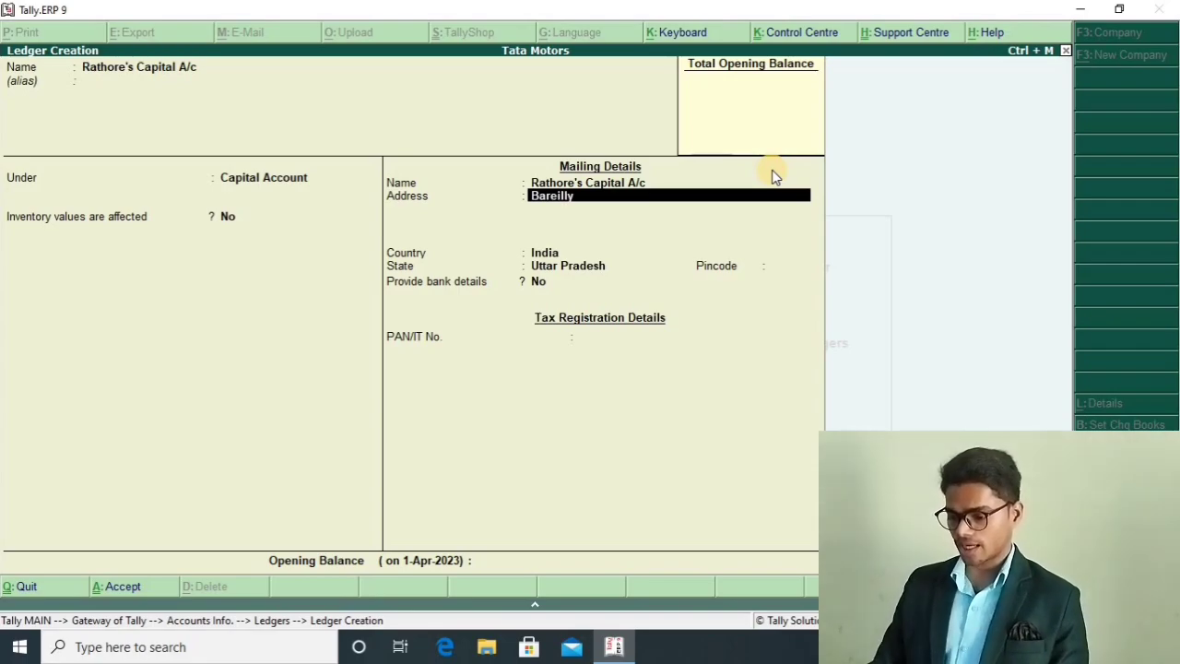
{"action": "key", "text": "Return"}
{"action": "key", "text": "Return"}
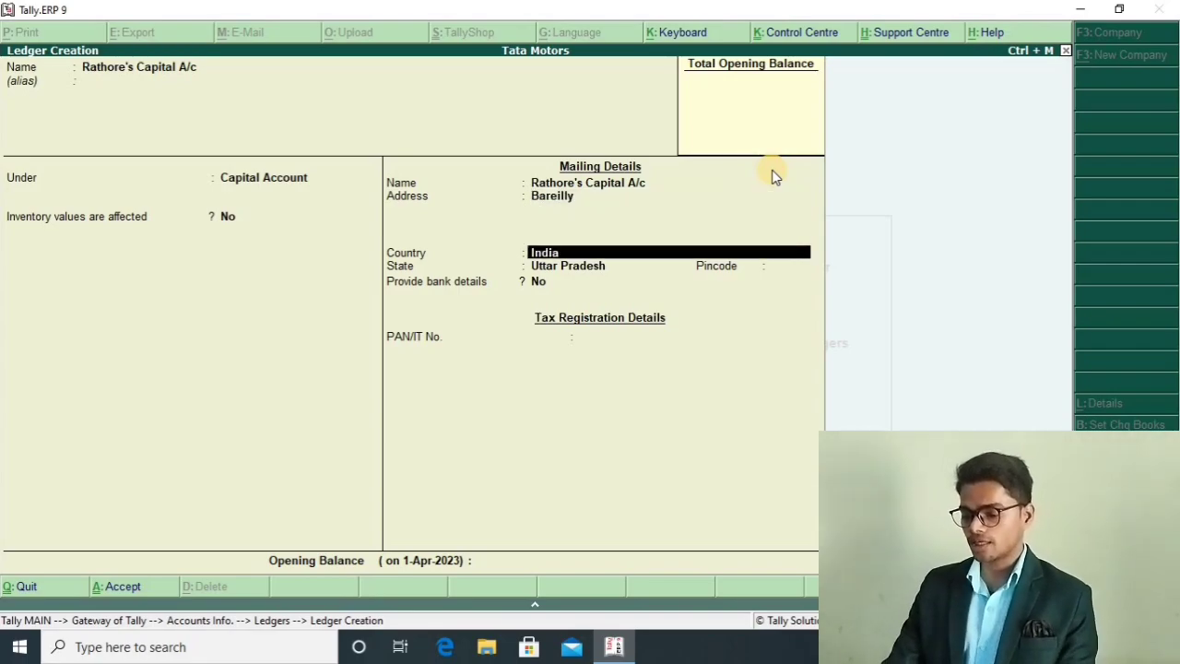
{"action": "key", "text": "Return"}
{"action": "key", "text": "Return"}
{"action": "type", "text": "243201"}
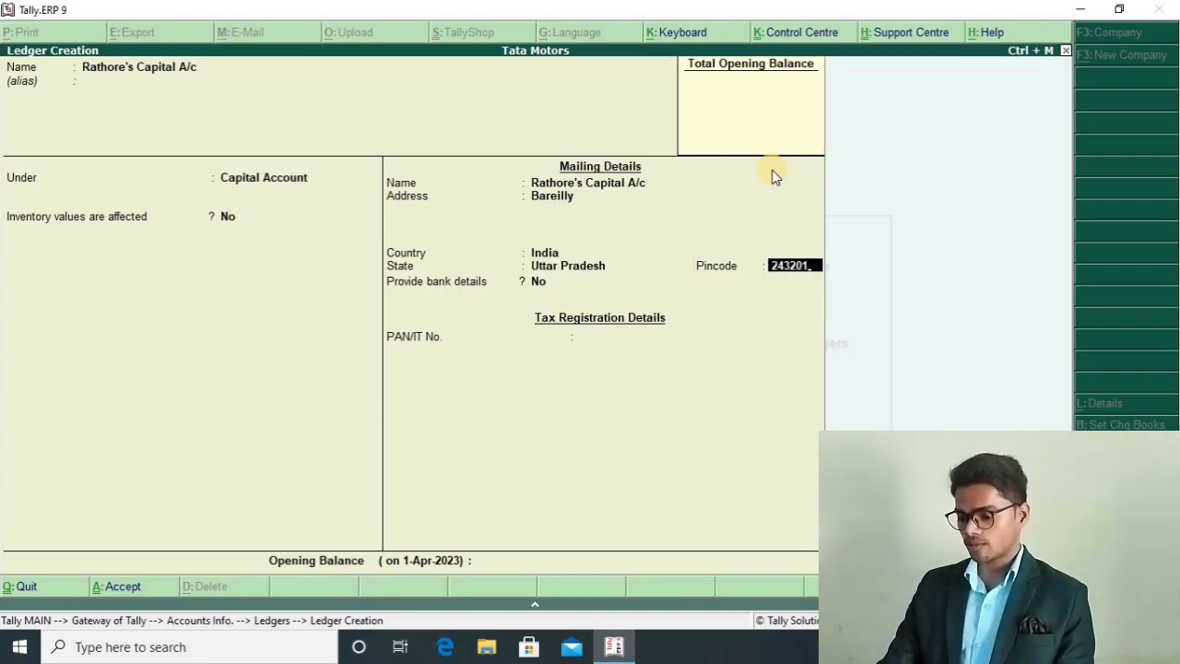
{"action": "key", "text": "Return"}
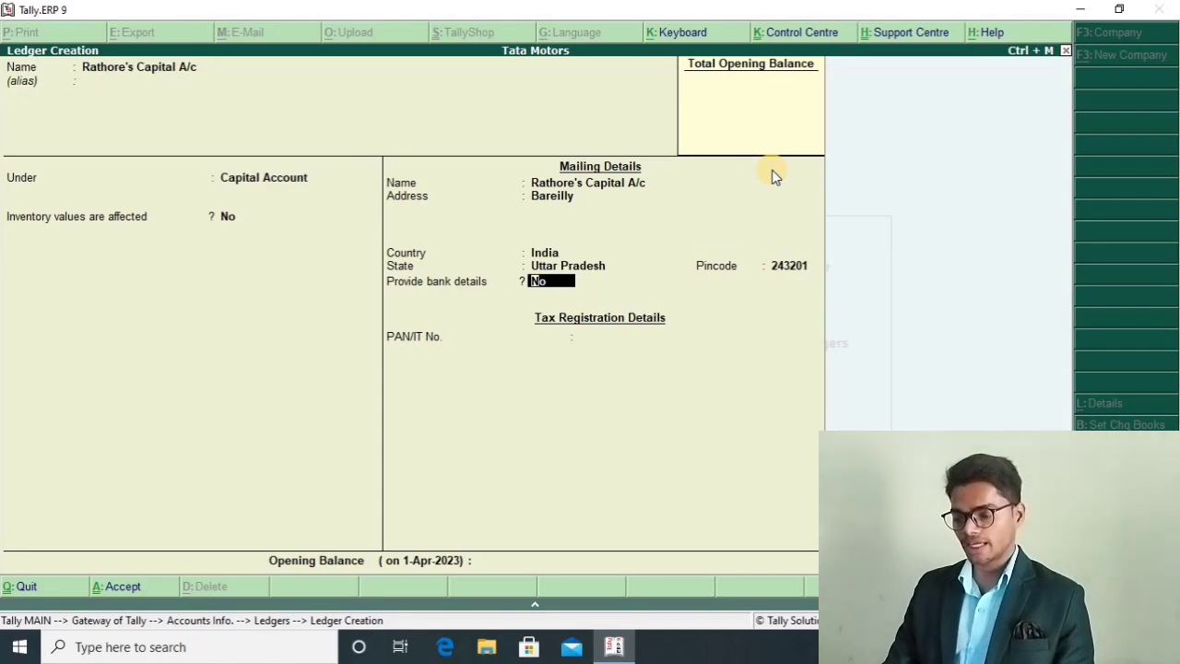
Keep bank details at No, enter the PAN/IT number, leave the opening balance blank and save the ledger.
{"action": "key", "text": "Return"}
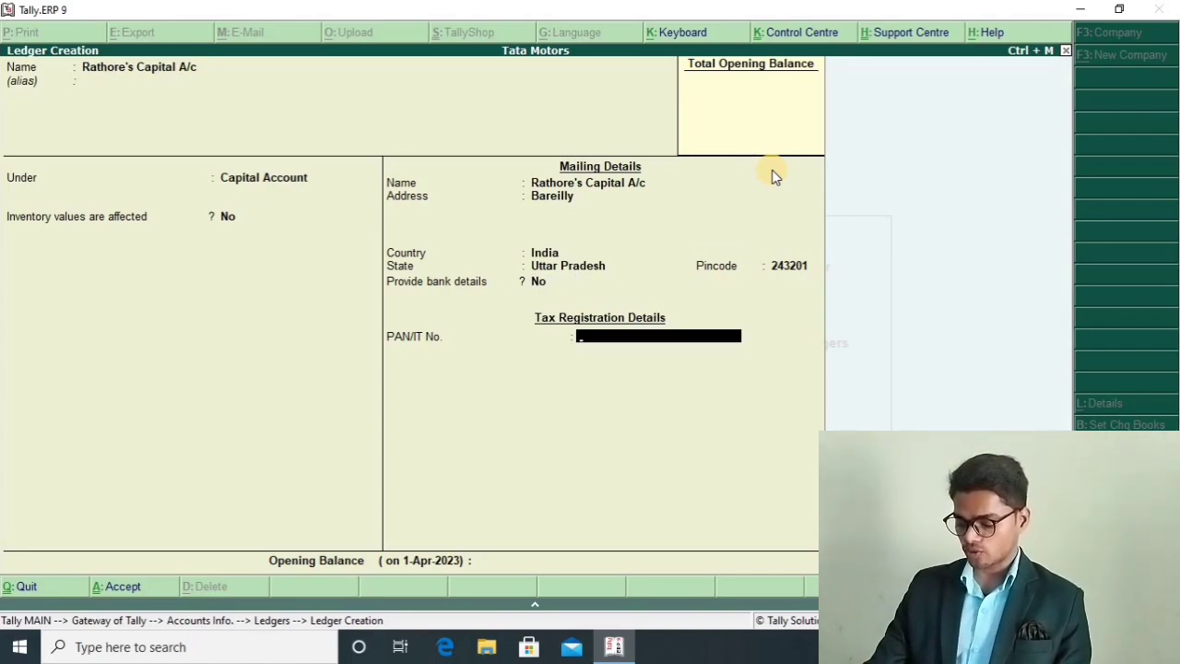
{"action": "type", "text": "KIJUH"}
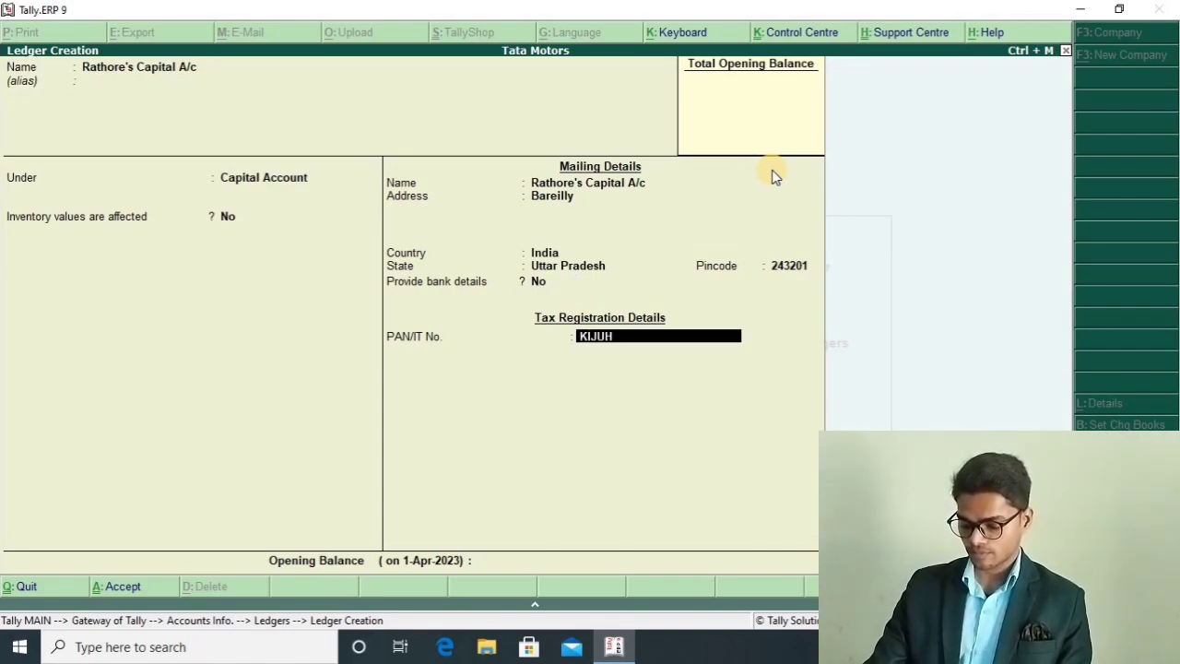
{"action": "type", "text": "7654D"}
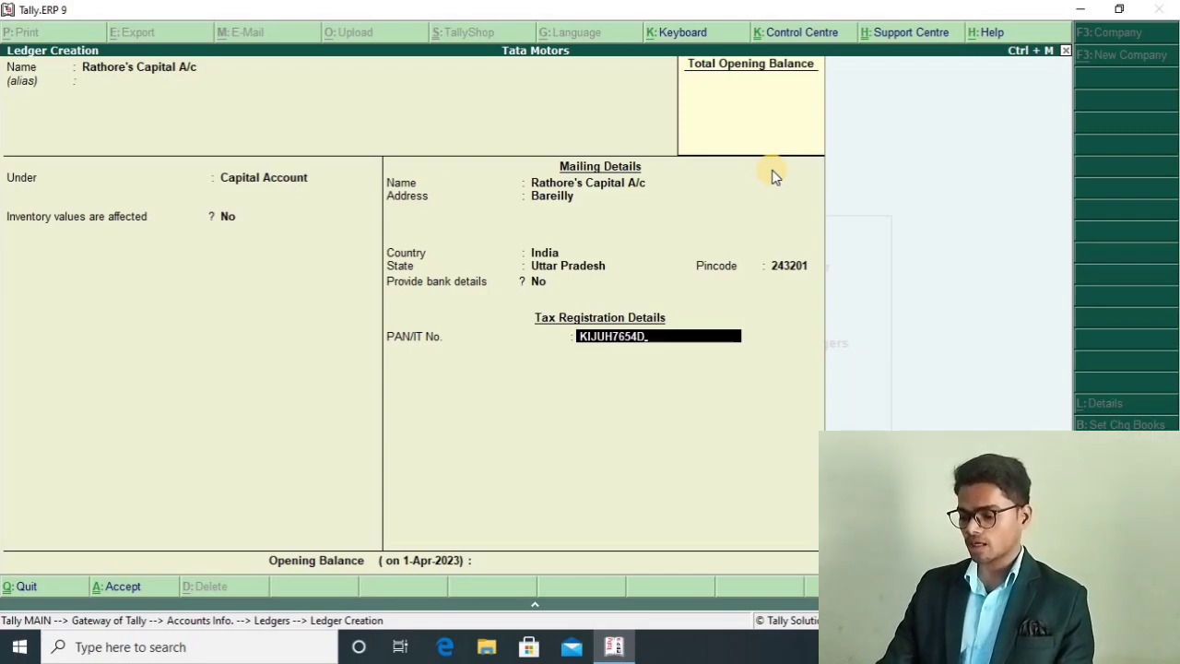
{"action": "key", "text": "Return"}
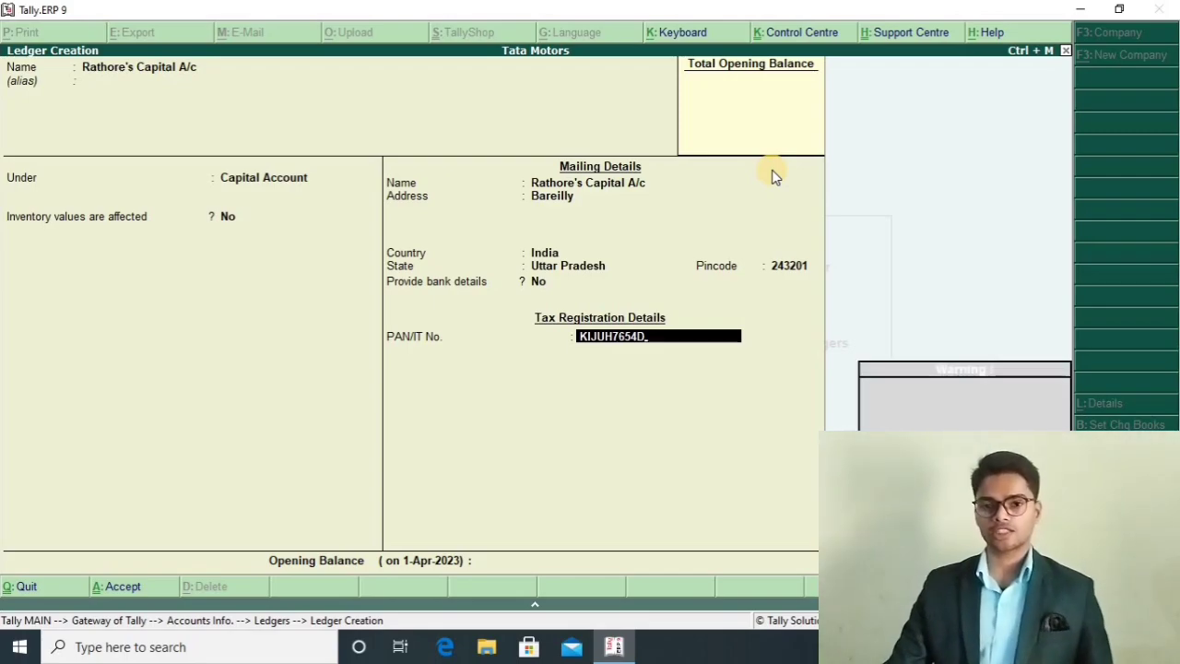
{"action": "key", "text": "Return"}
{"action": "key", "text": "Return"}
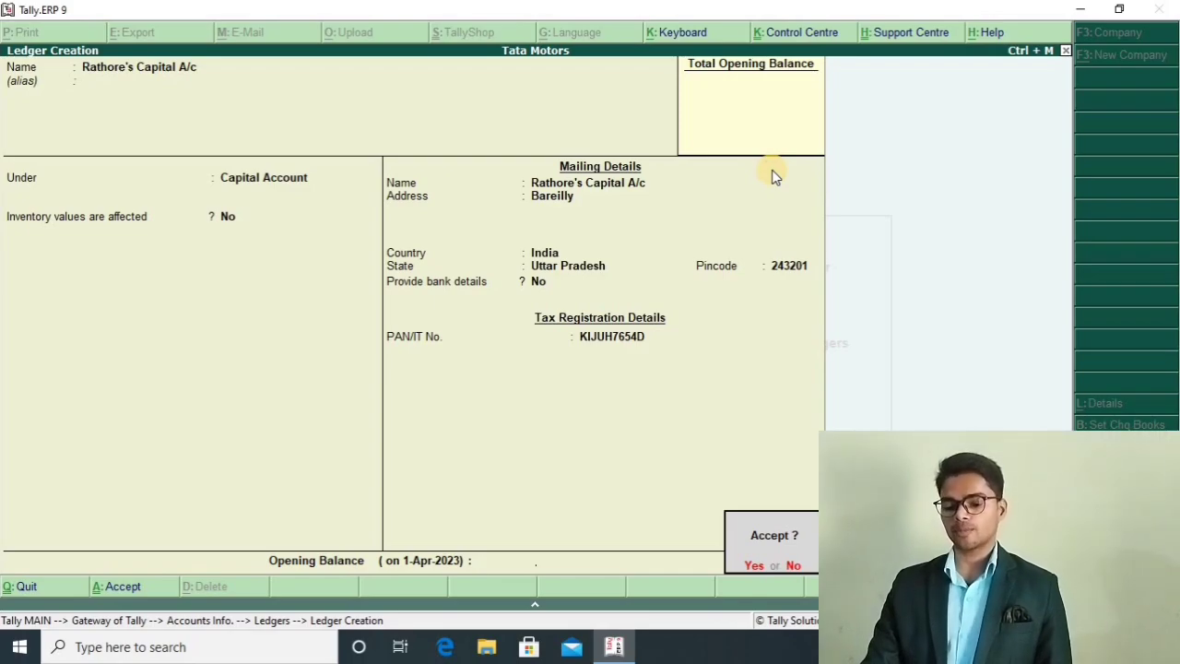
{"action": "key", "text": "Return"}
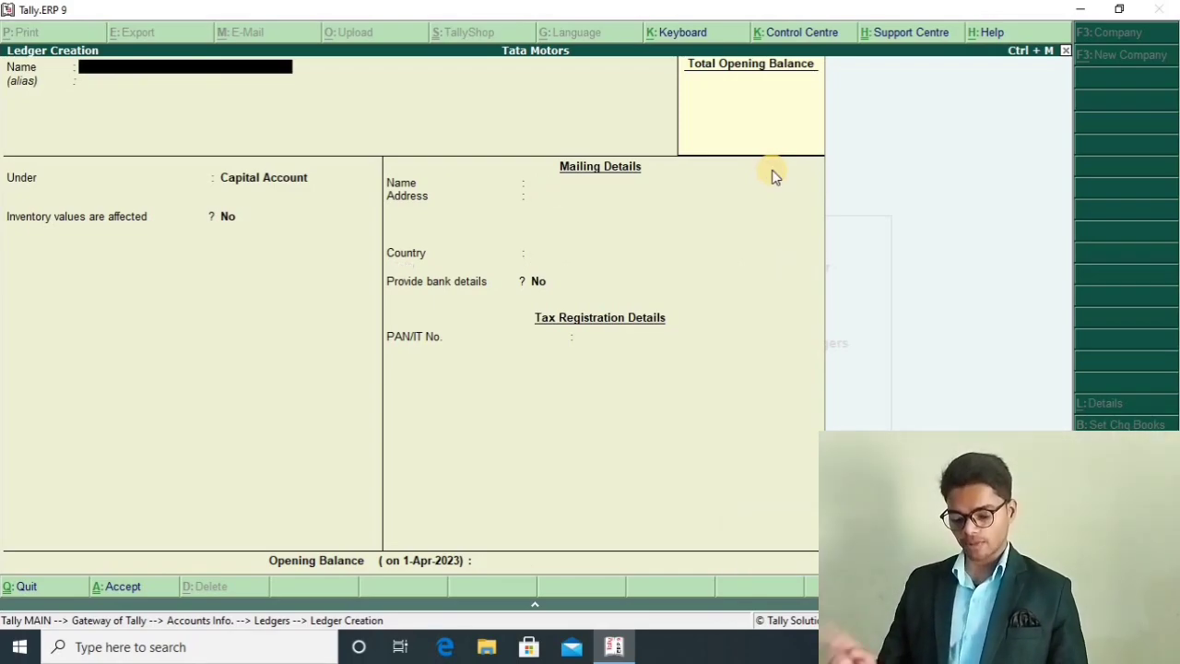
Leave ledger creation and display the list of single ledgers from the accounts information.
{"action": "key", "text": "Escape"}
{"action": "key", "text": "Return"}
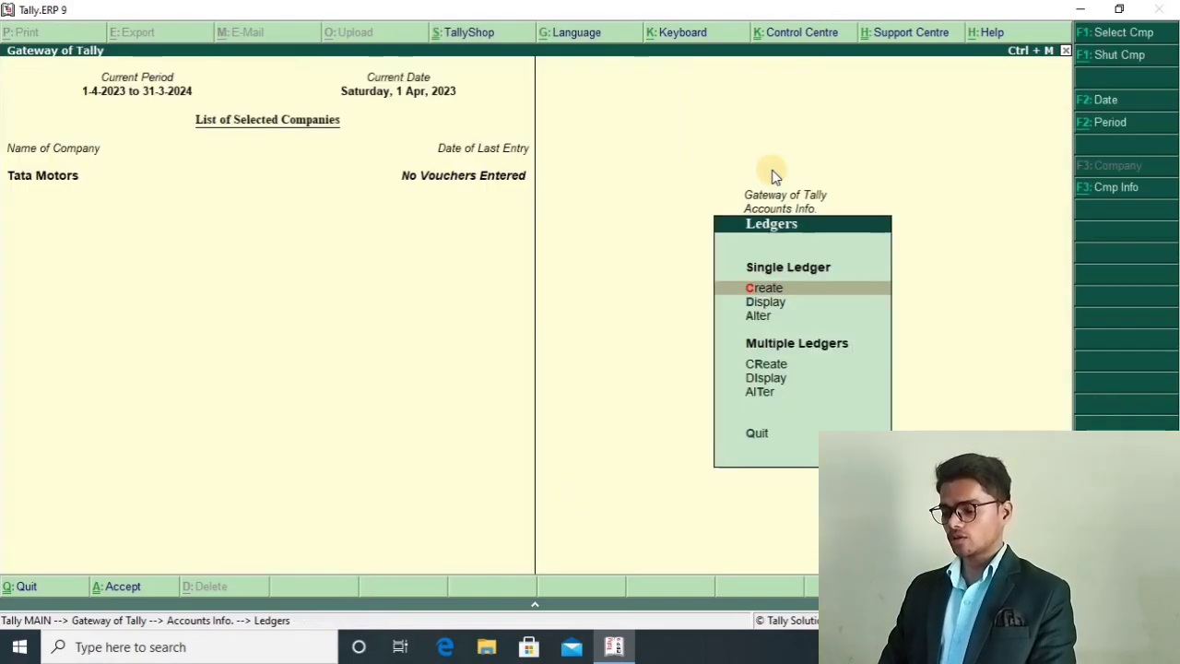
{"action": "key", "text": "Escape"}
{"action": "key", "text": "Up"}
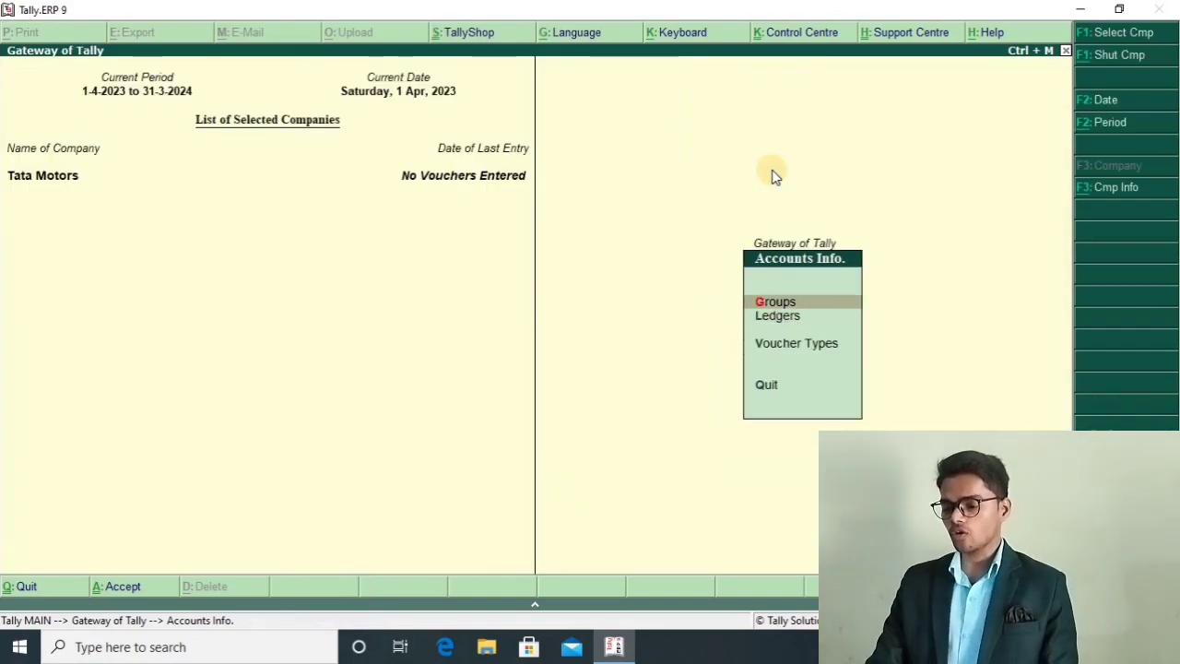
{"action": "key", "text": "Down"}
{"action": "key", "text": "Return"}
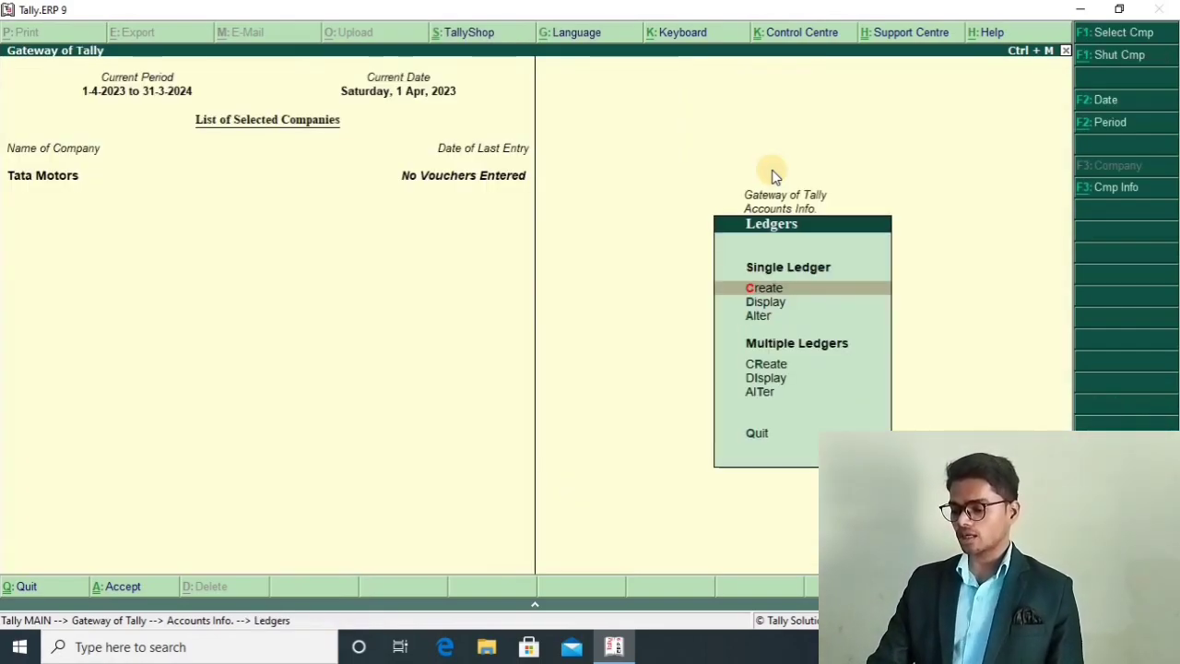
{"action": "key", "text": "Down"}
{"action": "key", "text": "Return"}
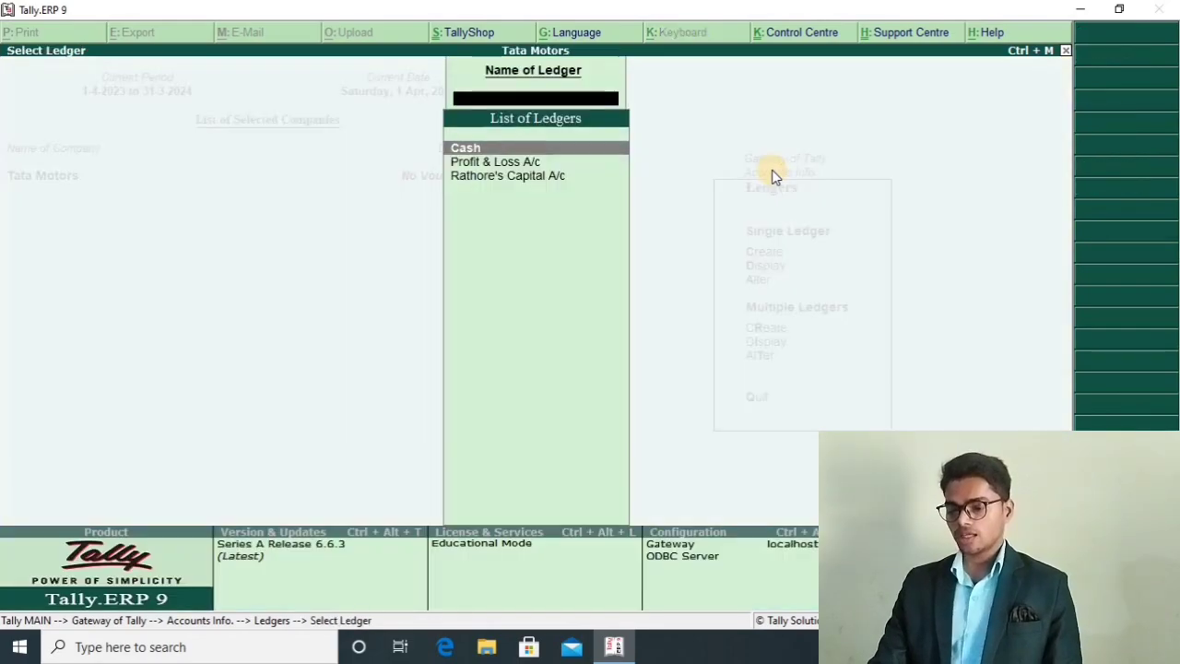
Review the ledger list from Cash down to the new capital account, then close it and the ledger masters.
{"action": "key", "text": "Down"}
{"action": "key", "text": "Up"}
{"action": "key", "text": "Down"}
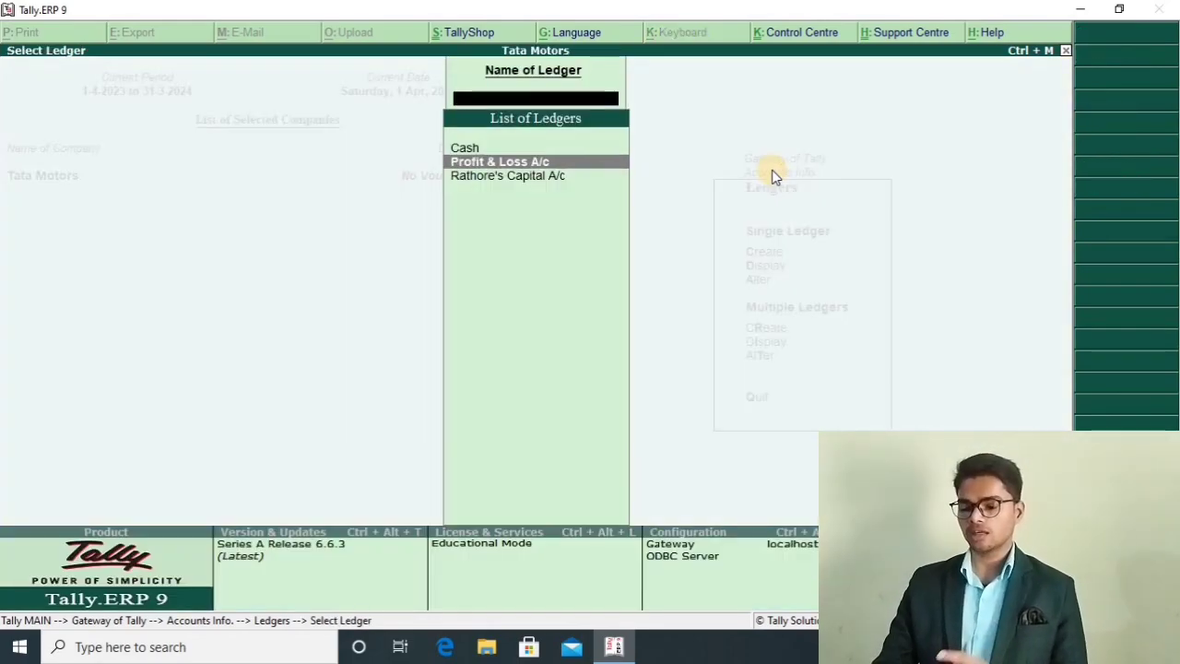
{"action": "key", "text": "Down"}
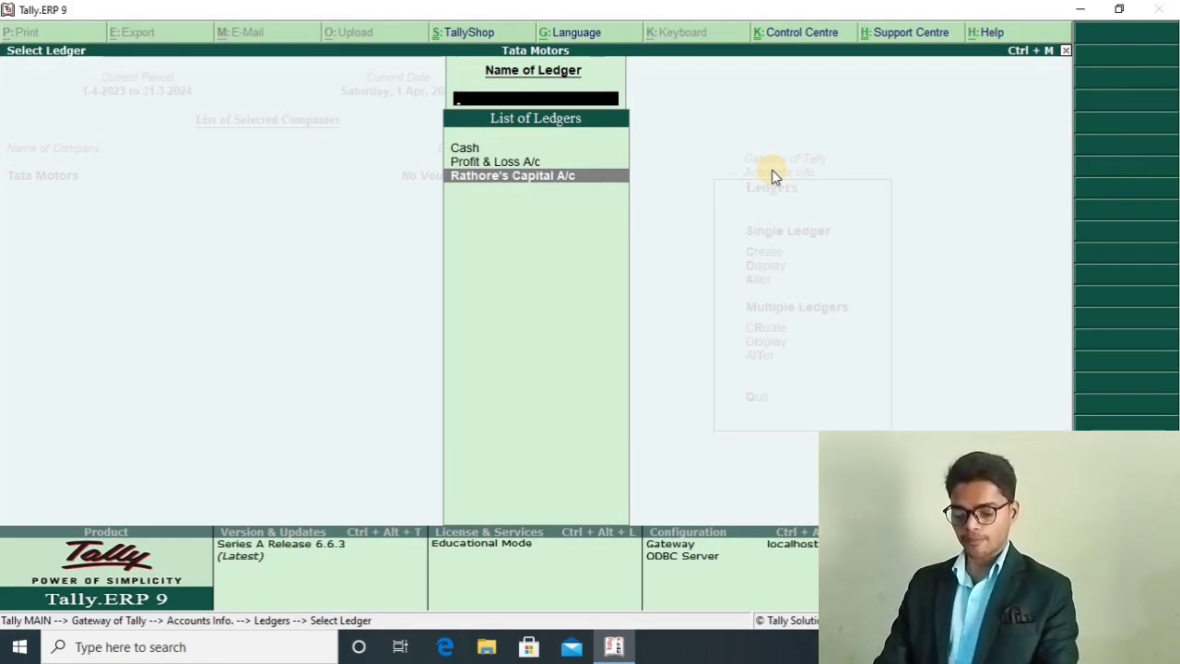
{"action": "key", "text": "Escape"}
{"action": "key", "text": "Escape"}
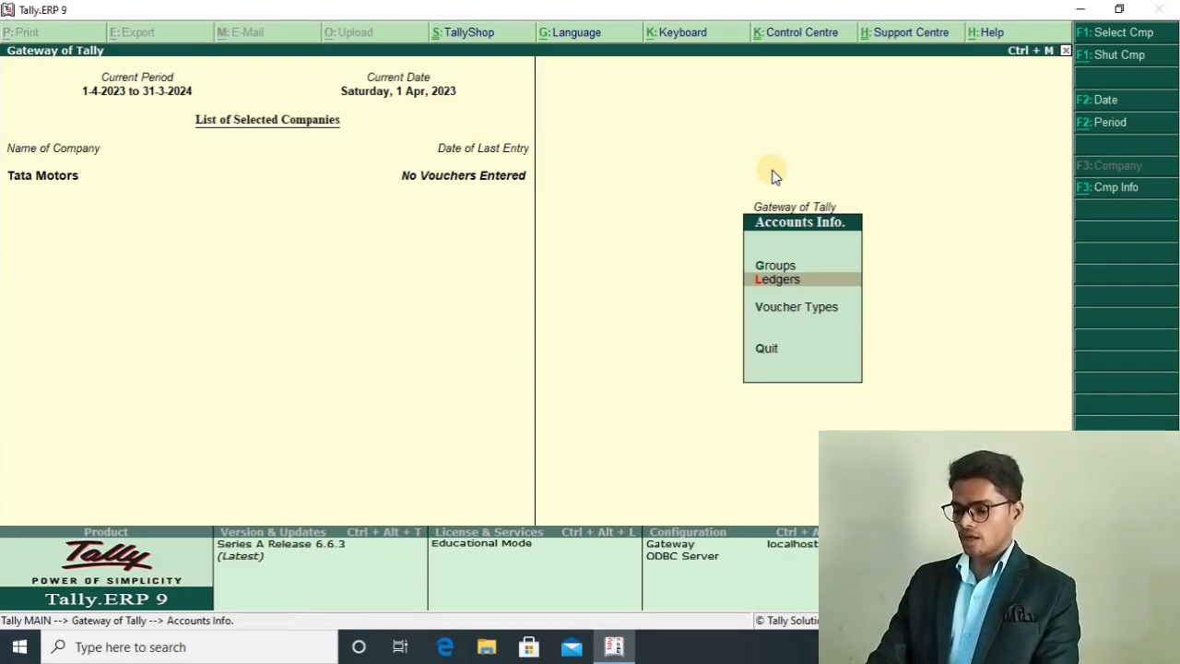
Return to the Gateway of Tally and reopen the ledger masters within the accounts information.
{"action": "key", "text": "Escape"}
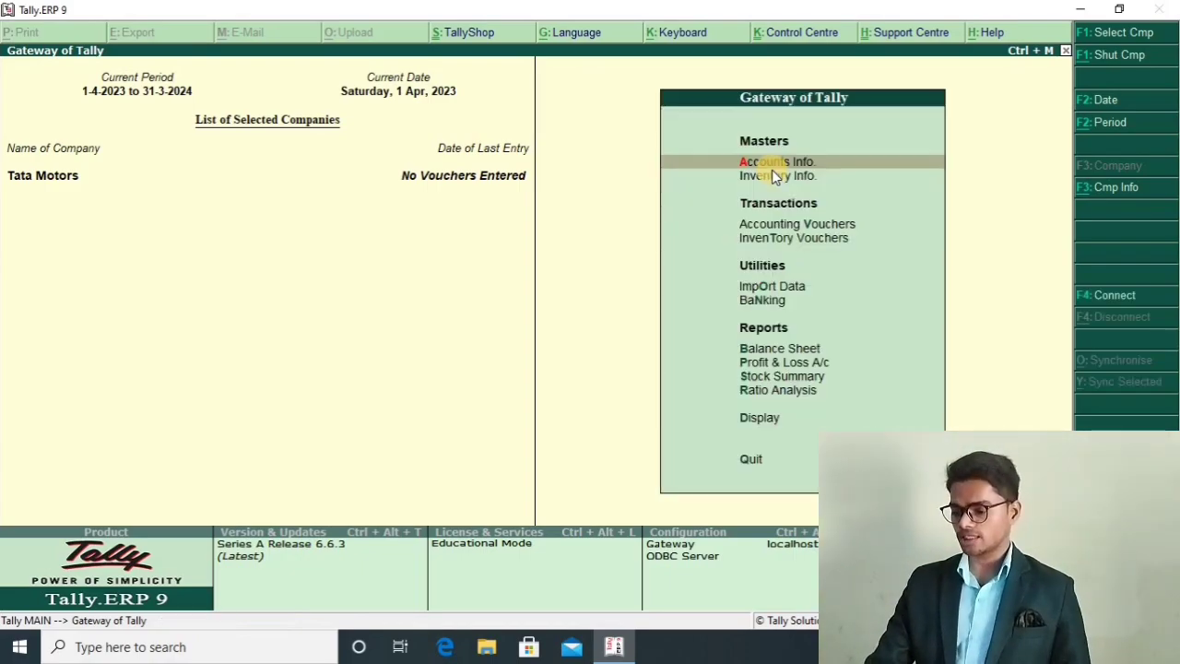
{"action": "key", "text": "Return"}
{"action": "key", "text": "Return"}
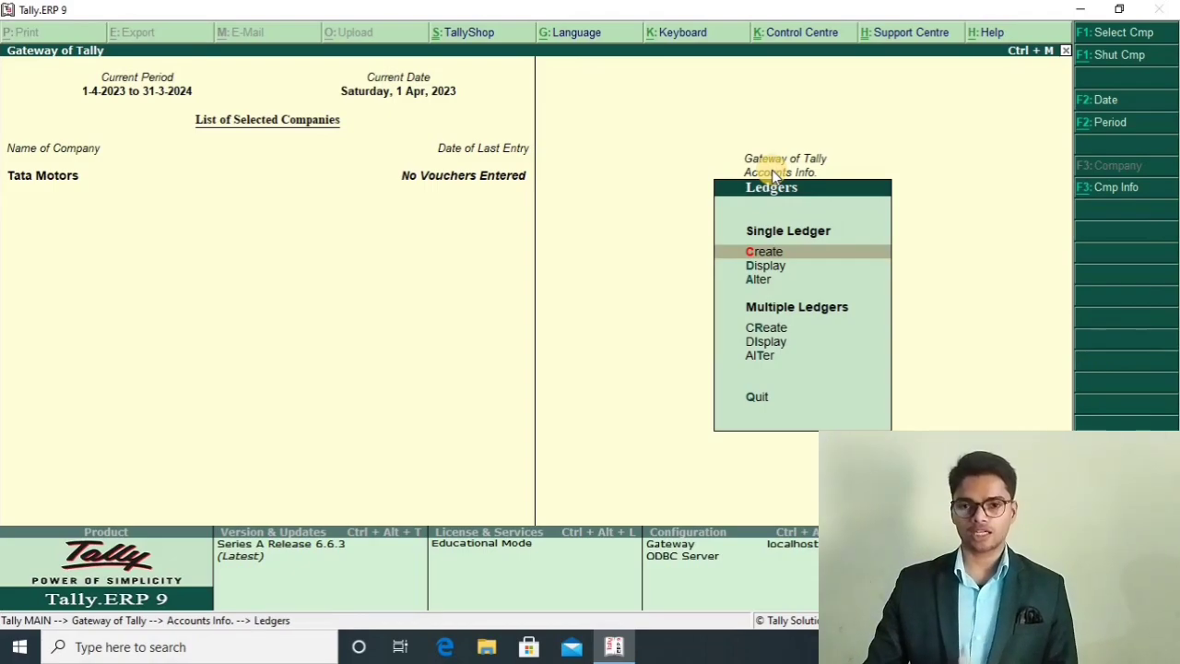
Open the owner's capital account from the single-ledger list for alteration.
{"action": "key", "text": "Down"}
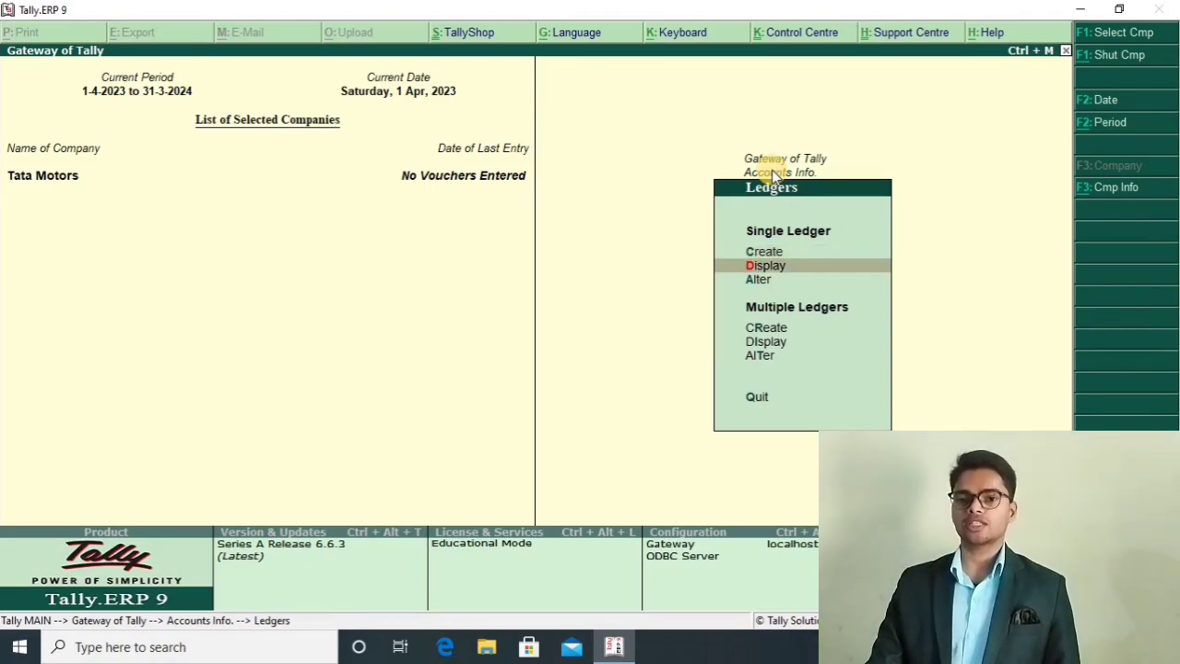
{"action": "key", "text": "Down"}
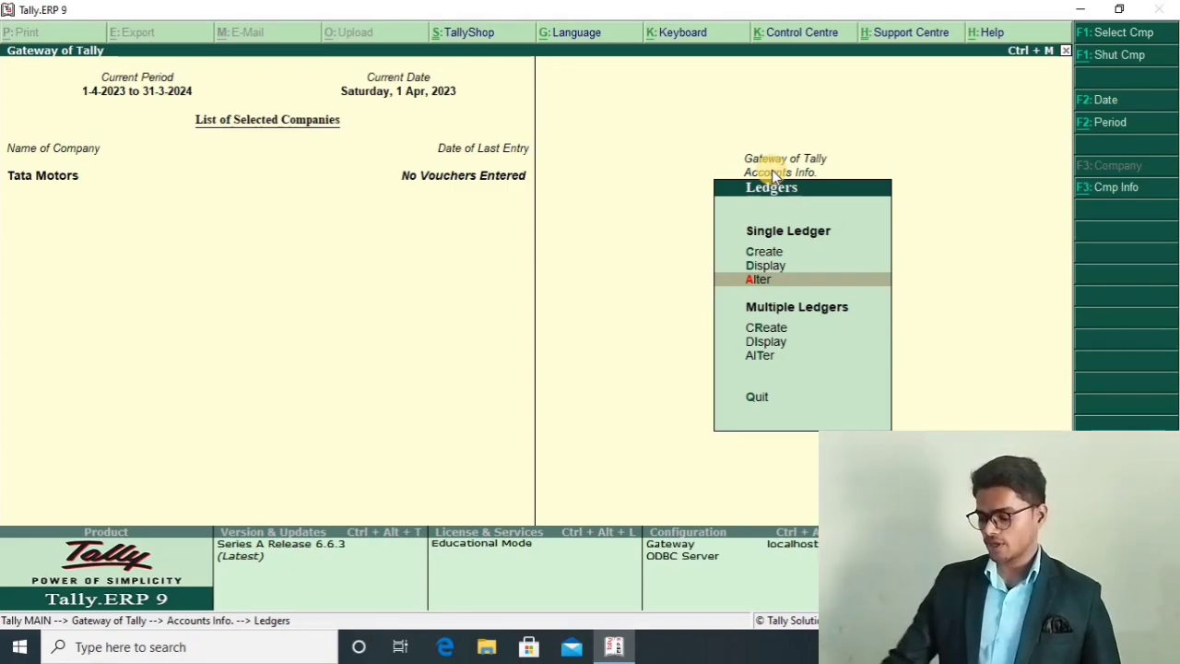
{"action": "key", "text": "Up"}
{"action": "key", "text": "Down"}
{"action": "key", "text": "Return"}
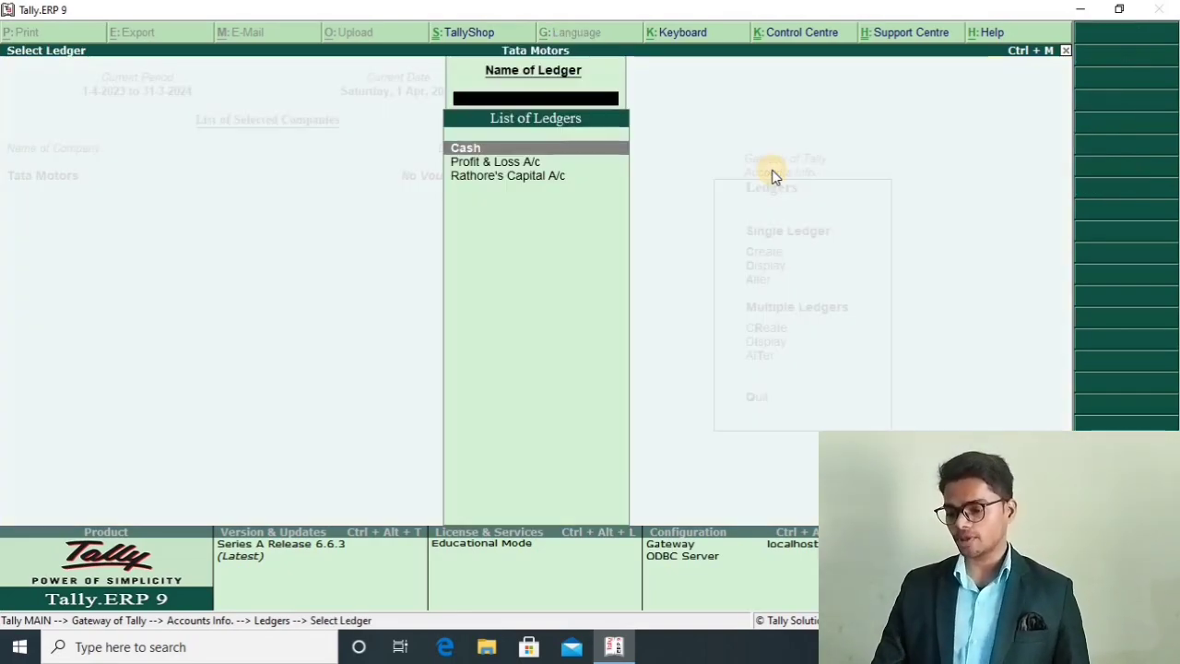
{"action": "key", "text": "Down"}
{"action": "key", "text": "Down"}
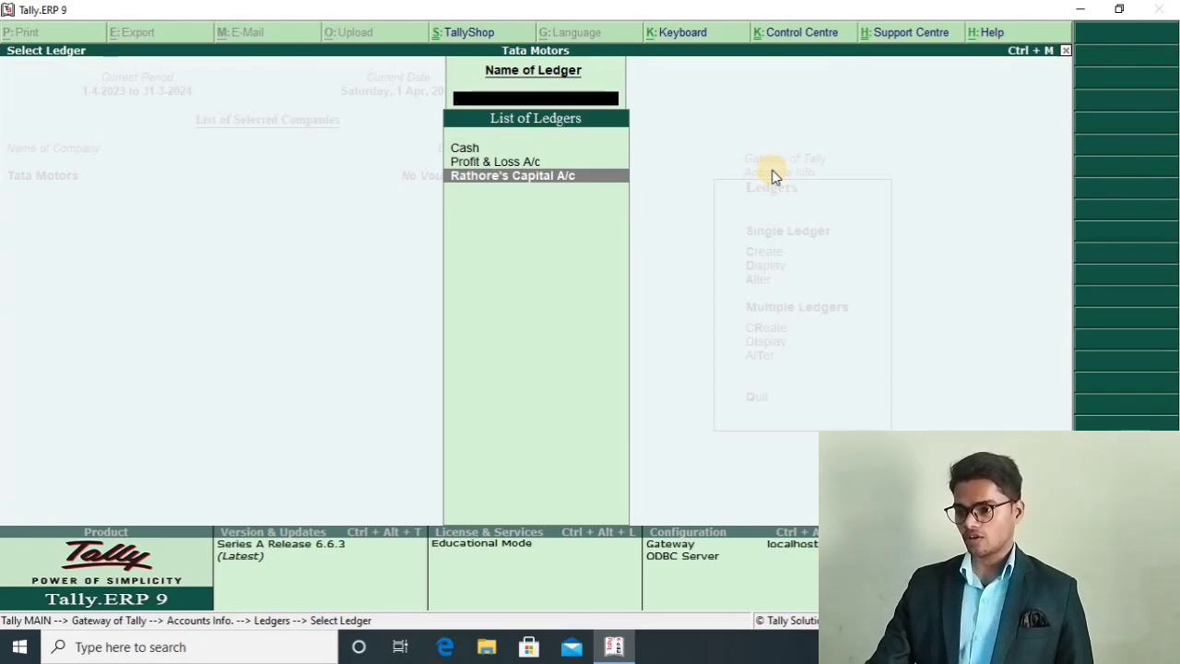
{"action": "key", "text": "Return"}
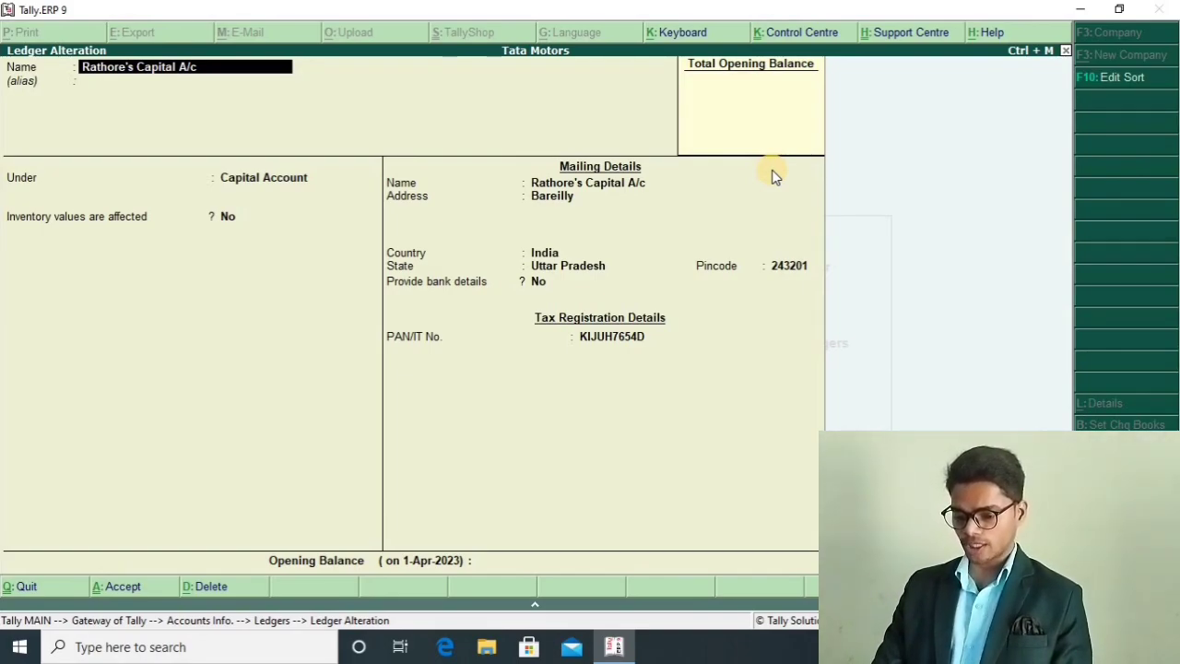
Rename the capital account ledger as Tata Motor's Capital A/c and leave its alias blank.
{"action": "type", "text": "Tata Motors's"}
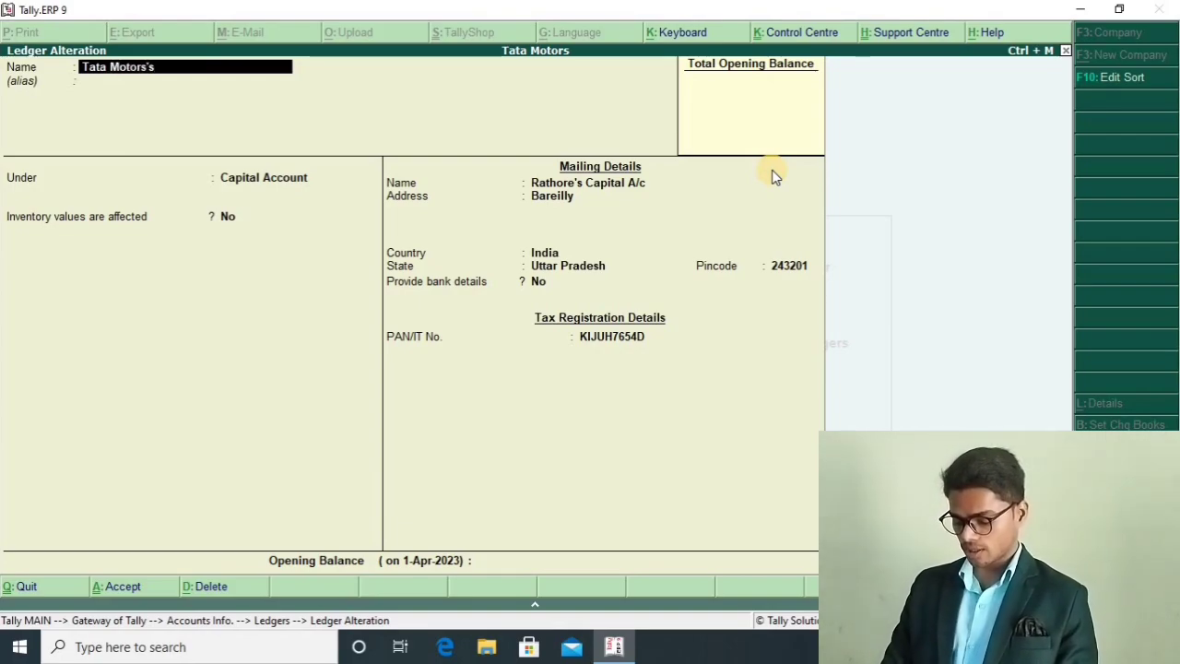
{"action": "key", "text": "BackSpace"}
{"action": "key", "text": "BackSpace"}
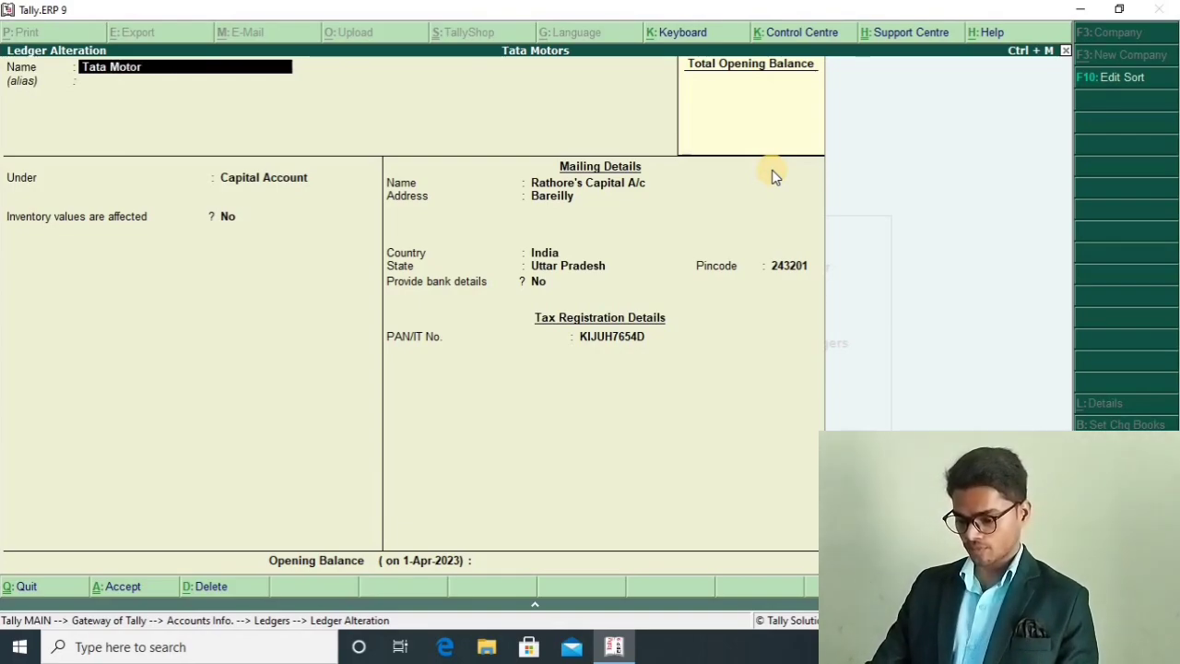
{"action": "type", "text": "s"}
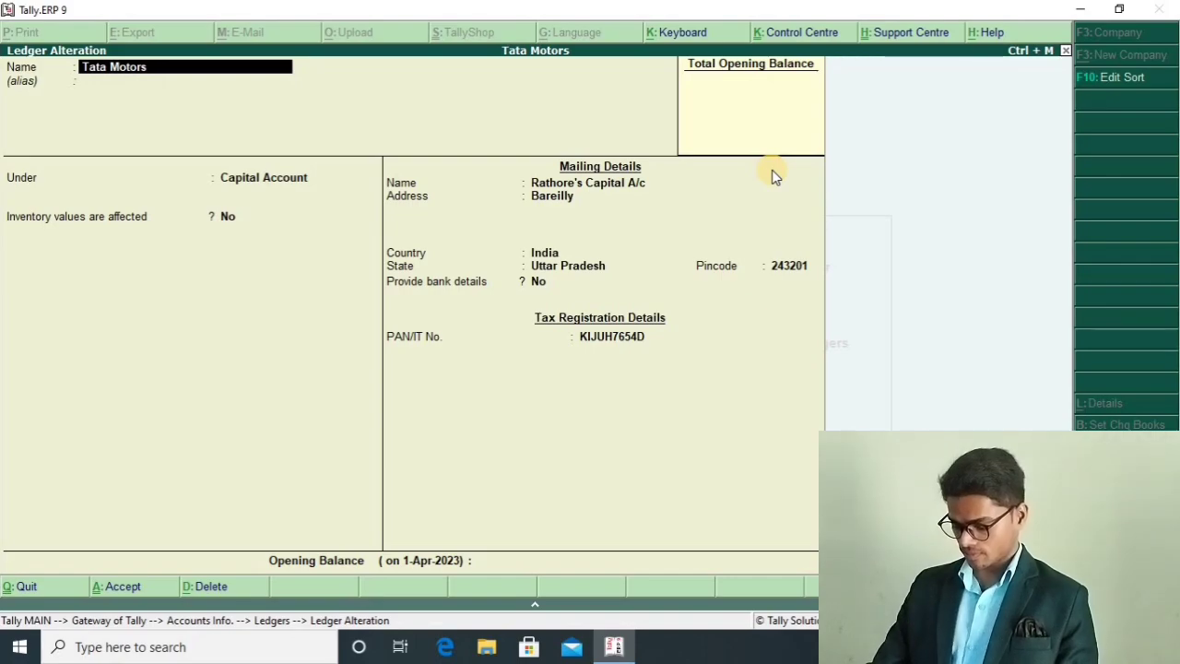
{"action": "key", "text": "BackSpace"}
{"action": "type", "text": "'s Capit"}
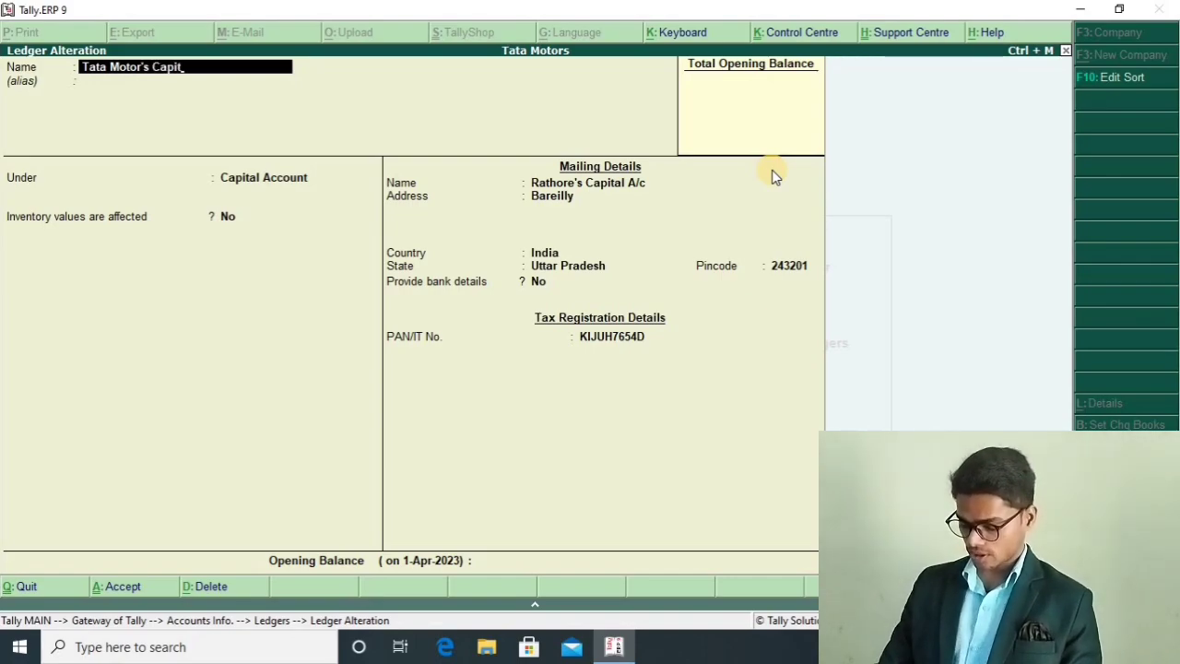
{"action": "type", "text": "al A/c"}
{"action": "key", "text": "Return"}
{"action": "key", "text": "Return"}
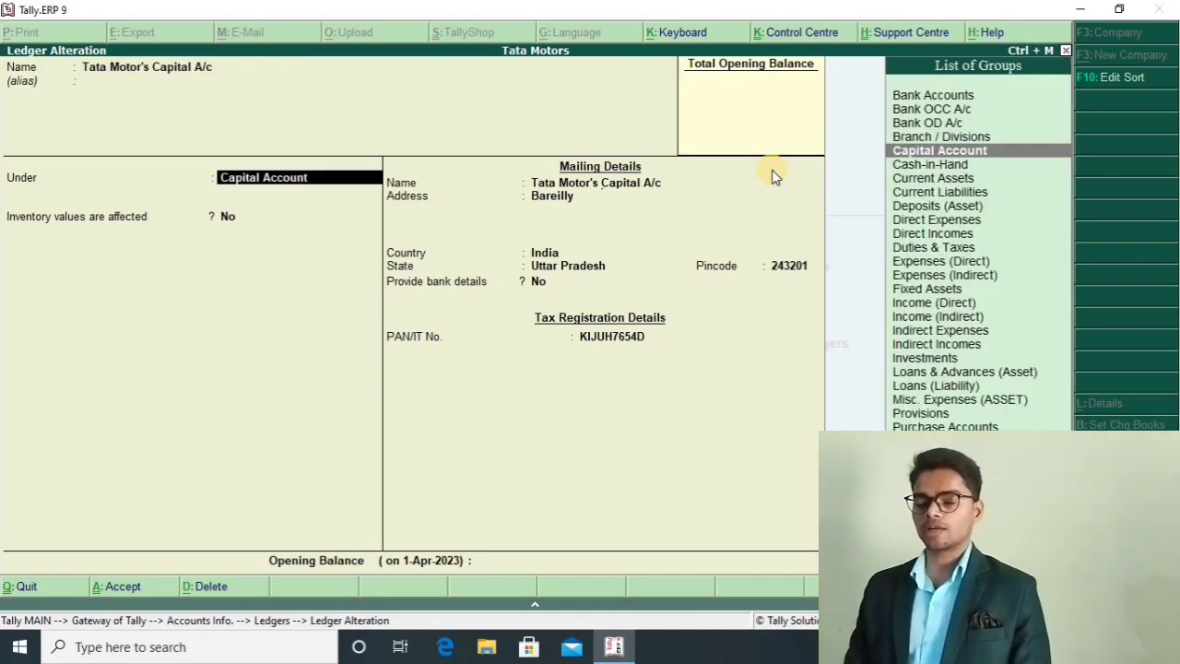
Keep the Capital Account group, mailing and tax details as they are, save the altered ledger and return to Accounts Info.
{"action": "key", "text": "Return"}
{"action": "key", "text": "Return"}
{"action": "key", "text": "Return"}
{"action": "key", "text": "Return"}
{"action": "key", "text": "Return"}
{"action": "key", "text": "Return"}
{"action": "key", "text": "Return"}
{"action": "key", "text": "Return"}
{"action": "key", "text": "Return"}
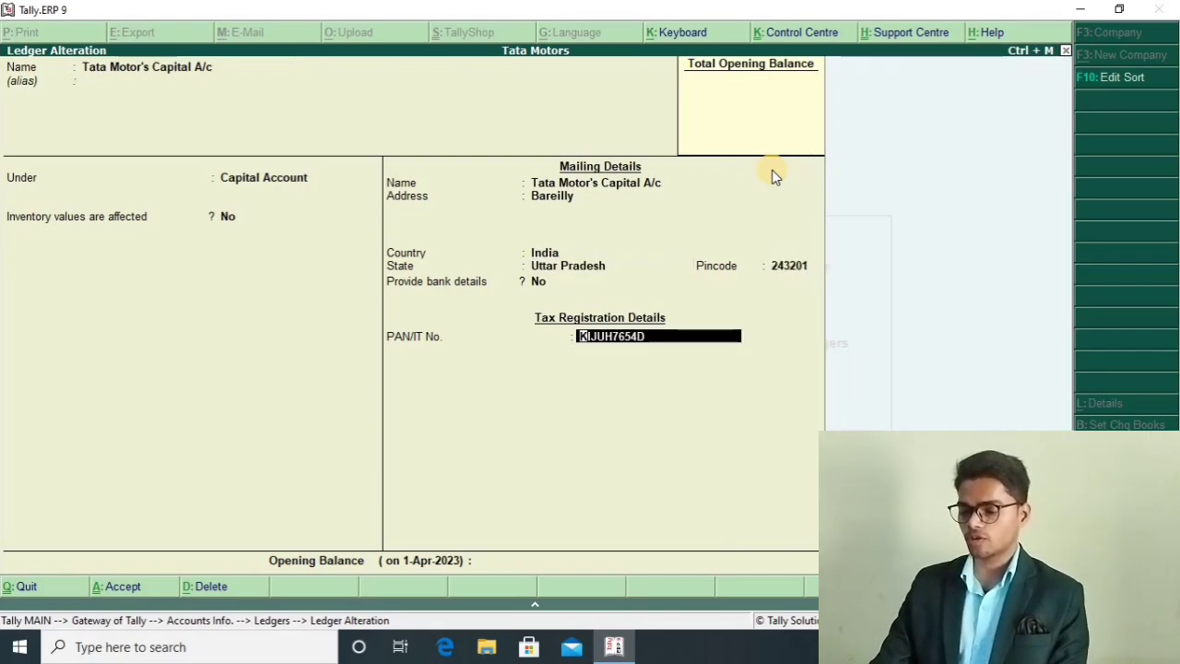
{"action": "key", "text": "Return"}
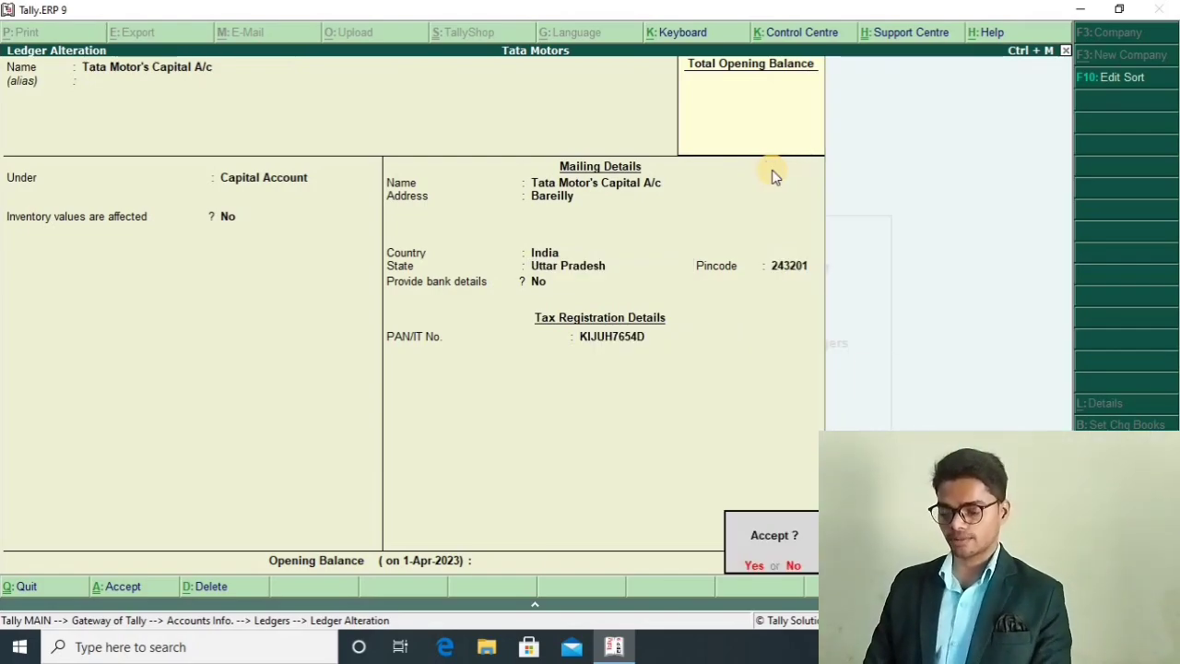
{"action": "key", "text": "Return"}
{"action": "key", "text": "Escape"}
{"action": "key", "text": "Escape"}
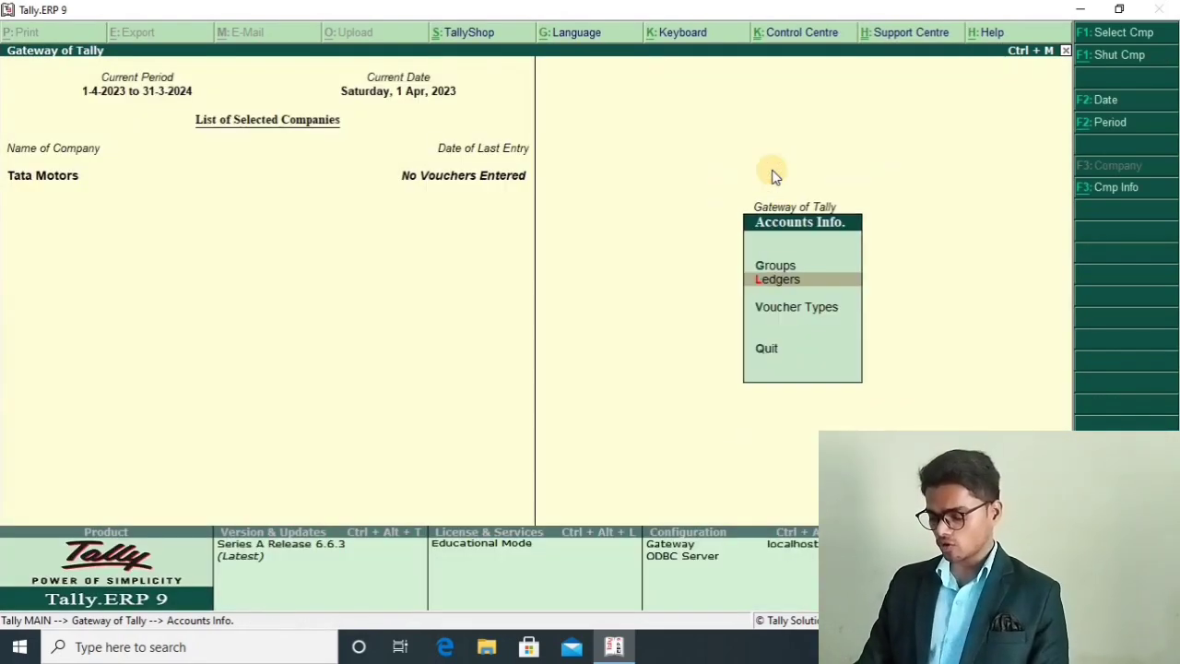
Check the single-ledger list down to Tata Motor's Capital A/c and return to the Gateway of Tally.
{"action": "key", "text": "Return"}
{"action": "key", "text": "Down"}
{"action": "key", "text": "Down"}
{"action": "key", "text": "Return"}
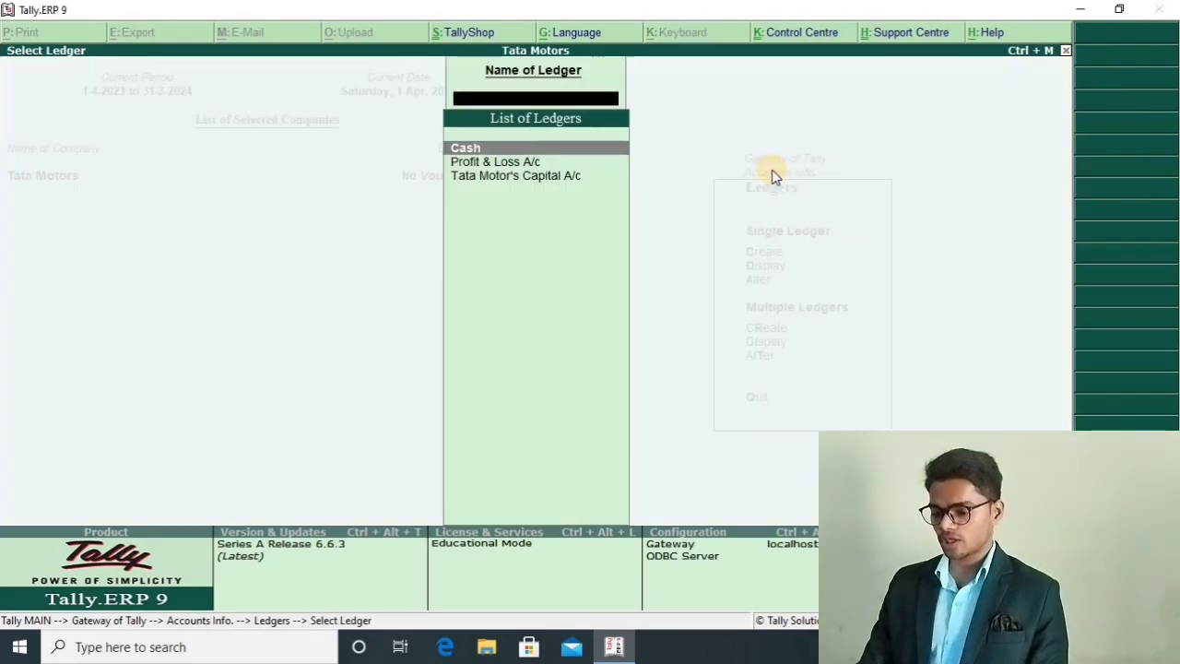
{"action": "key", "text": "Down"}
{"action": "key", "text": "Down"}
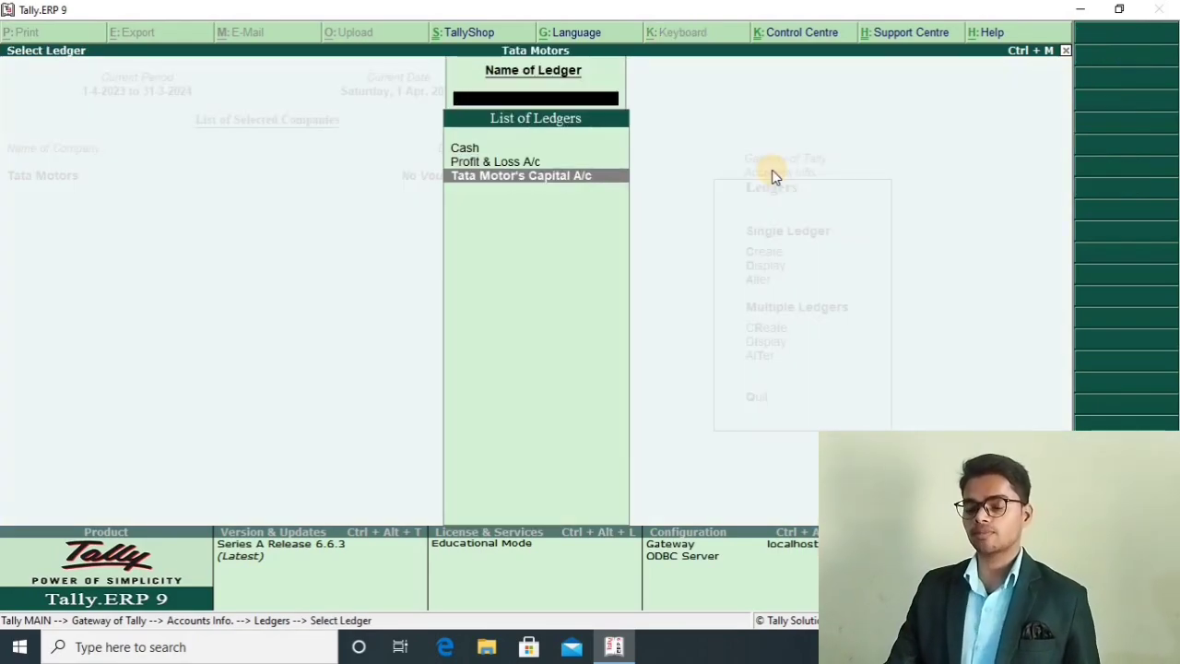
{"action": "key", "text": "Escape"}
{"action": "key", "text": "Escape"}
{"action": "key", "text": "Escape"}
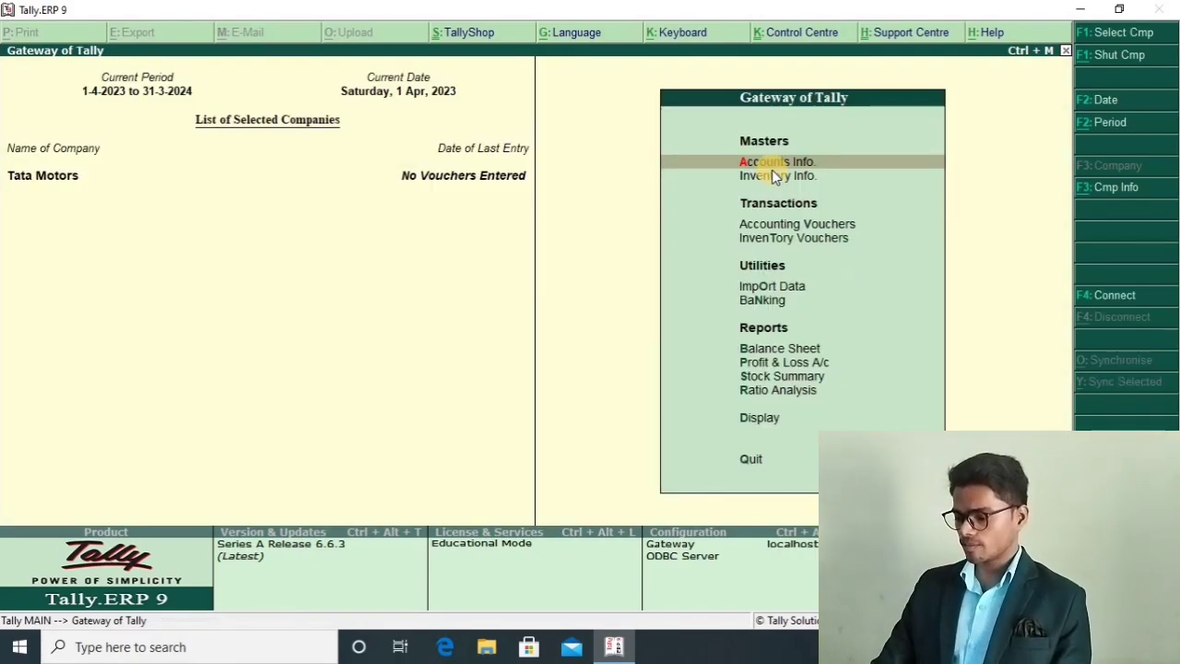
Open Tata Motor's Capital A/c for single-ledger alteration, delete the ledger and return to the Gateway of Tally.
{"action": "key", "text": "Return"}
{"action": "key", "text": "l"}
{"action": "key", "text": "Down"}
{"action": "key", "text": "Down"}
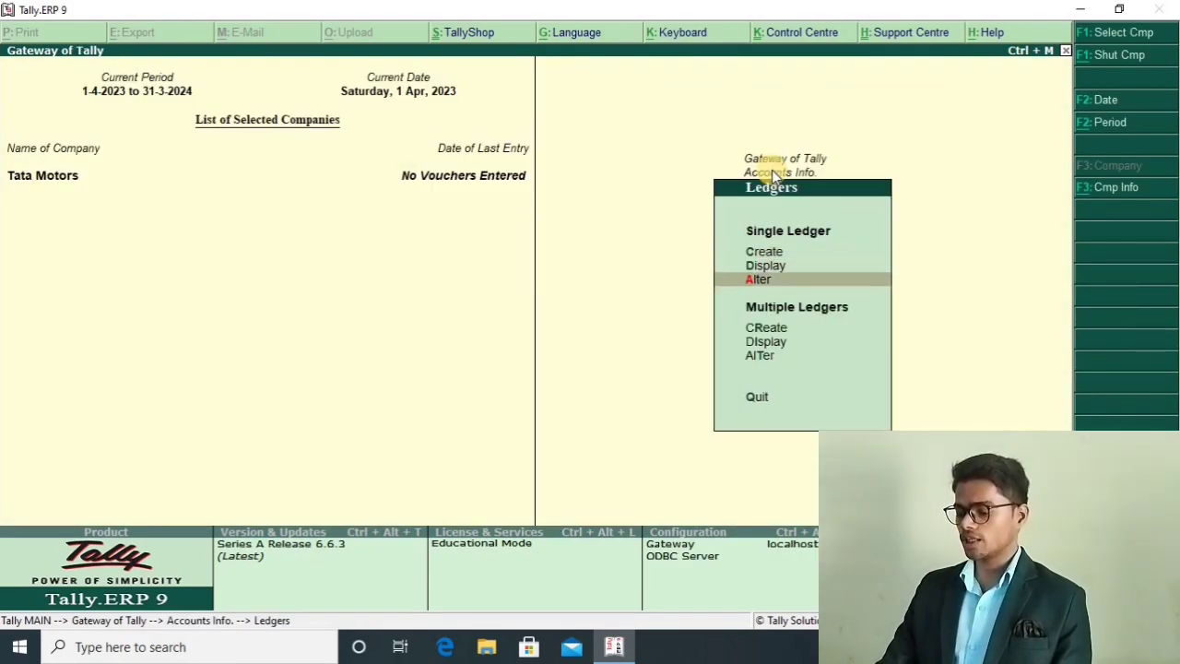
{"action": "key", "text": "Return"}
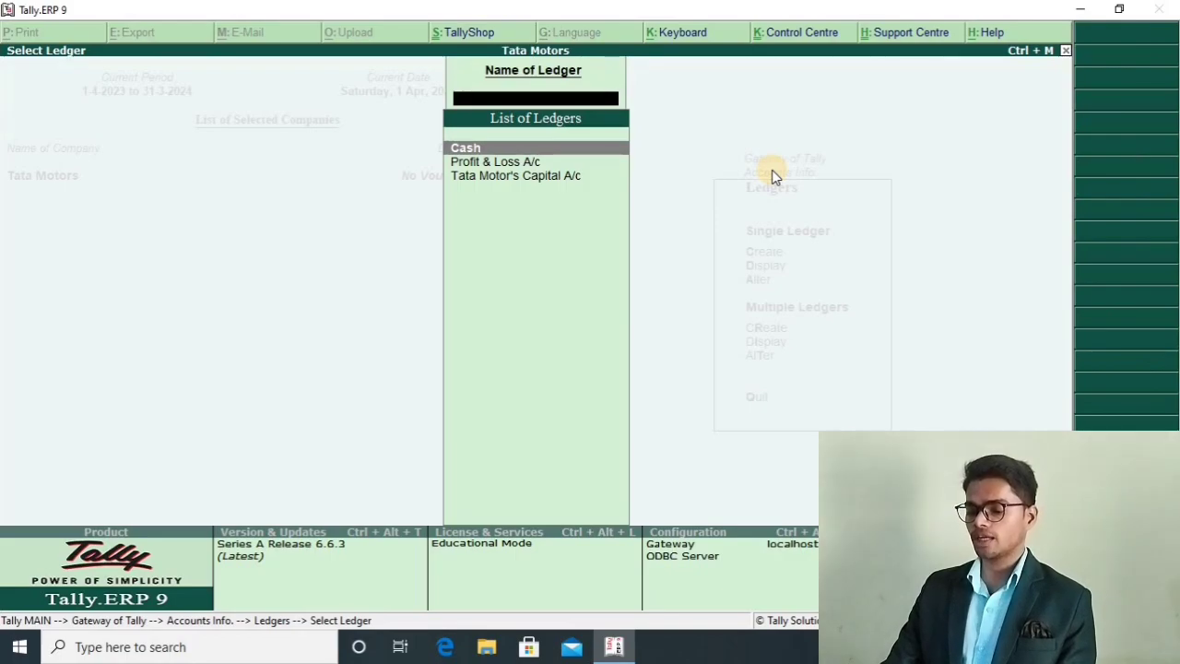
{"action": "key", "text": "Down"}
{"action": "key", "text": "Down"}
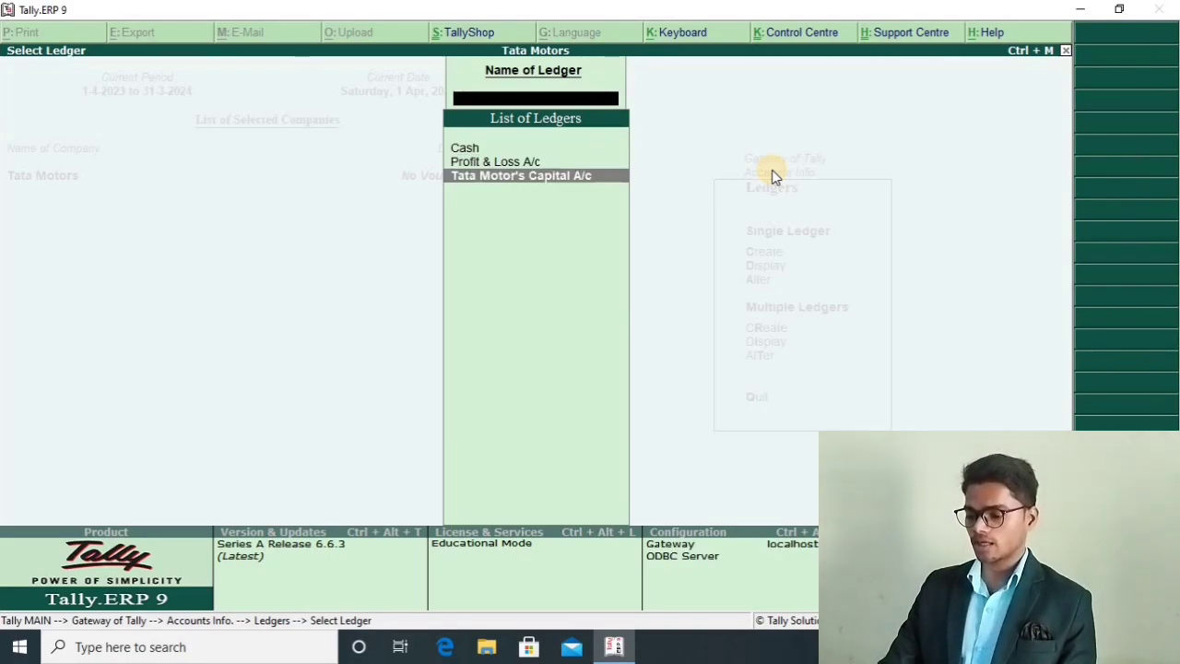
{"action": "key", "text": "Return"}
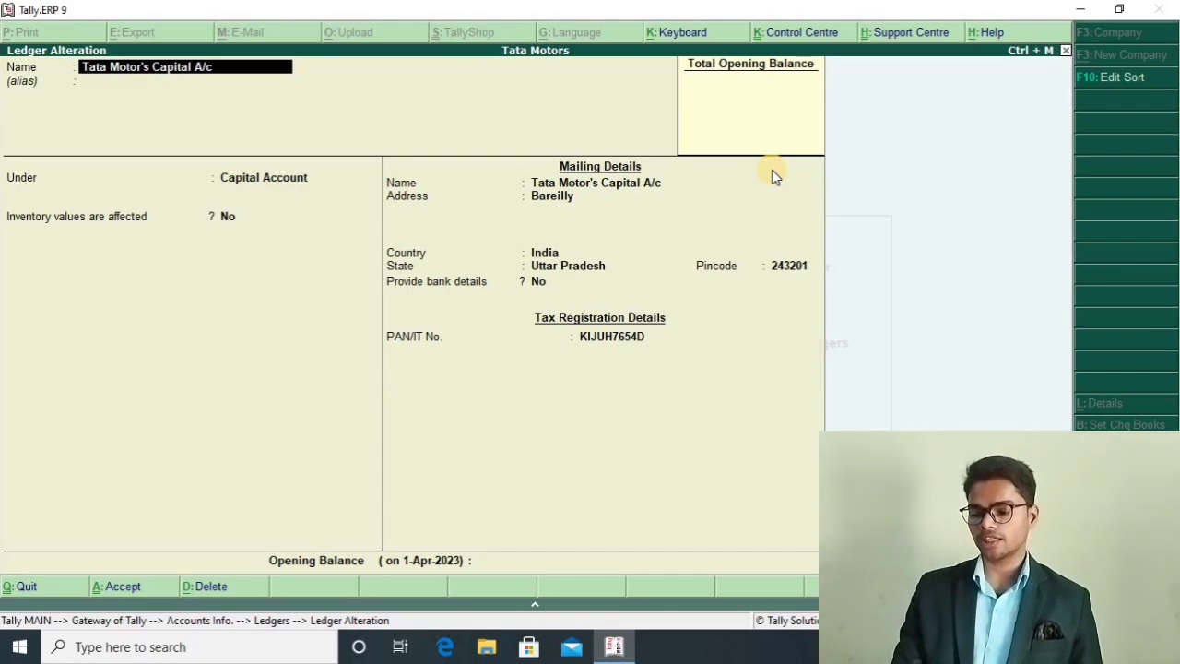
{"action": "key", "text": "alt+d"}
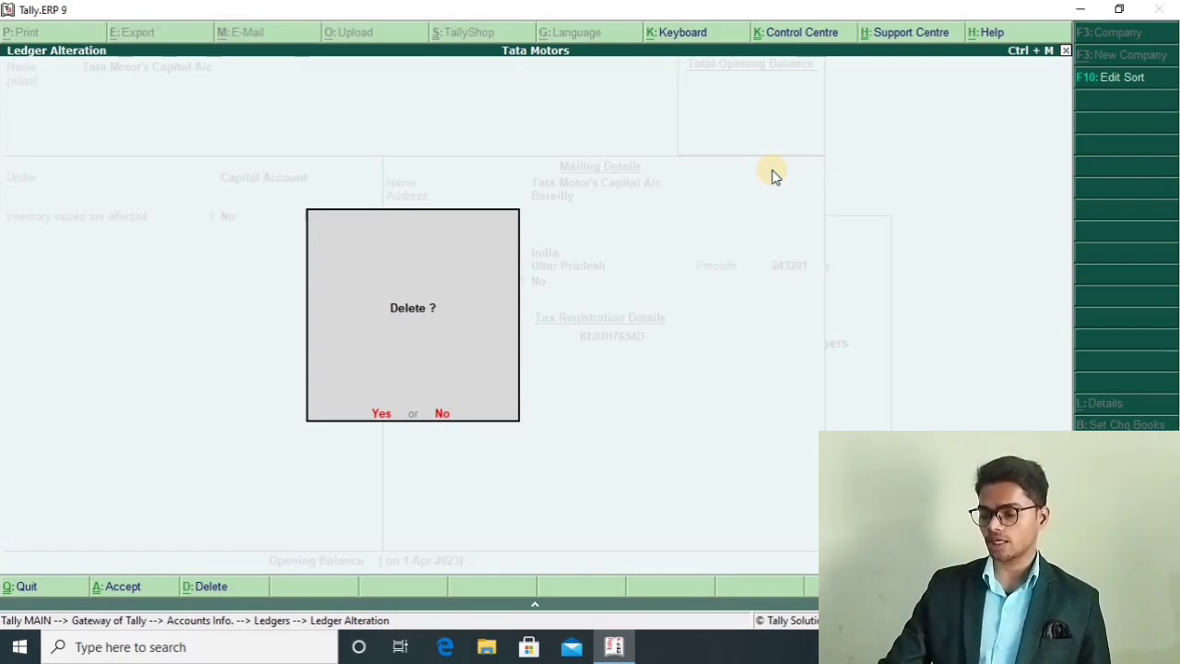
{"action": "key", "text": "Return"}
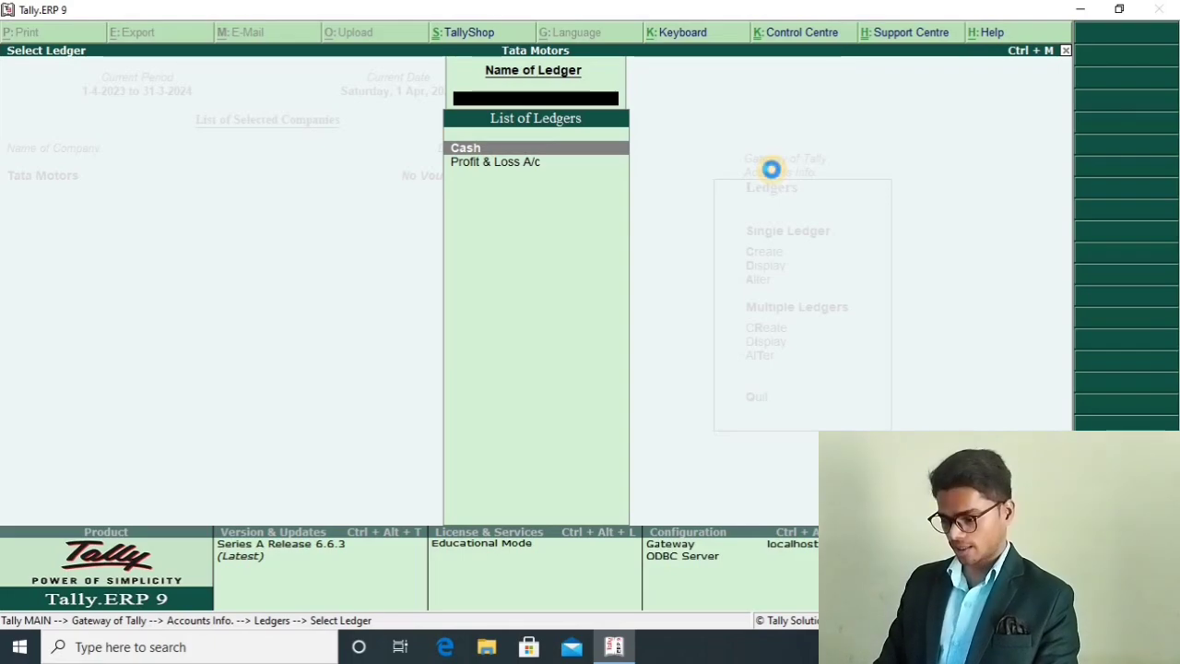
{"action": "key", "text": "Escape"}
{"action": "key", "text": "Escape"}
{"action": "key", "text": "Escape"}
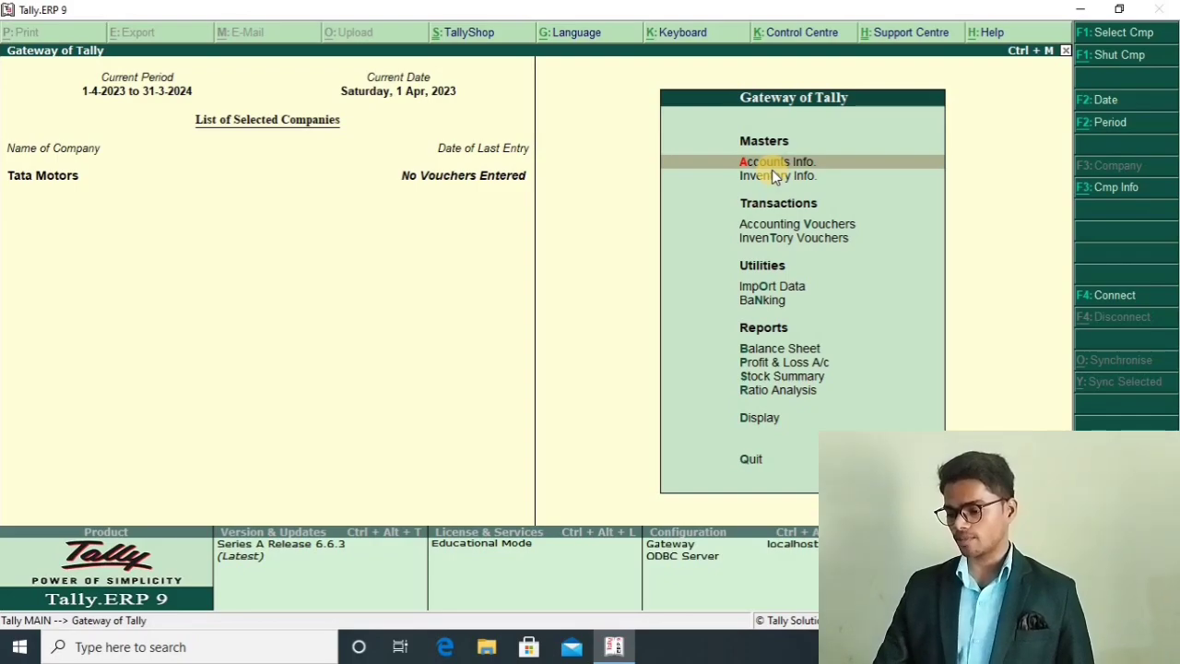
Look at the accounting voucher creation screen and return to the Gateway of Tally.
{"action": "key", "text": "Down"}
{"action": "key", "text": "Down"}
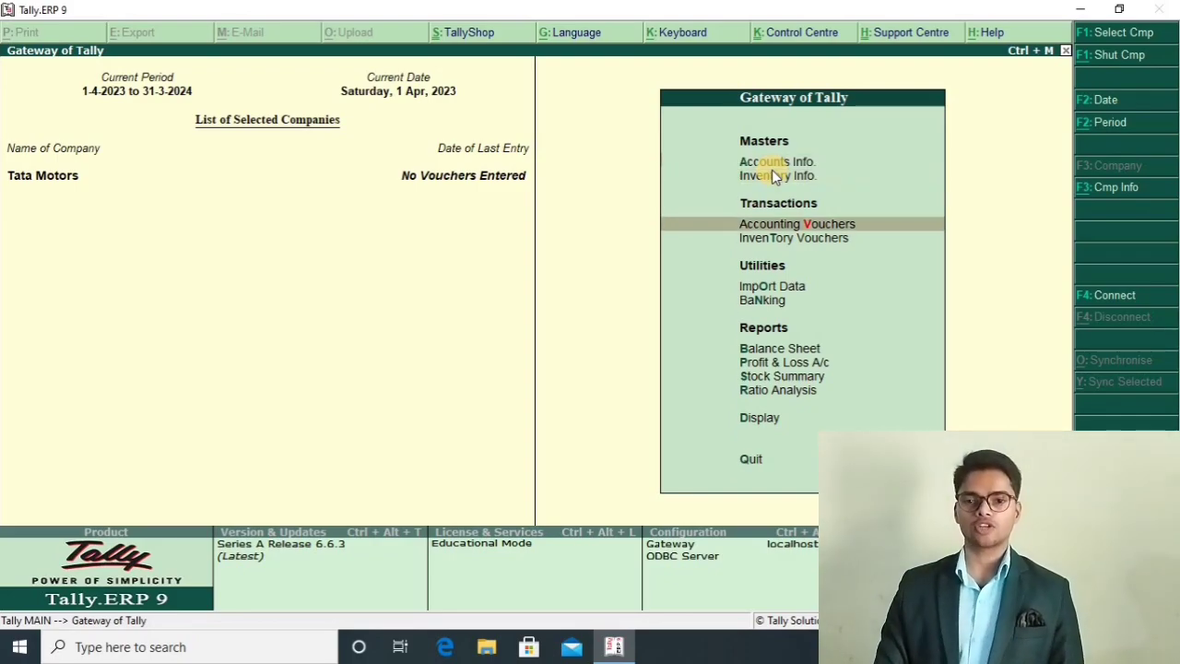
{"action": "left_click", "coordinate": [771, 170]}
{"action": "key", "text": "Return"}
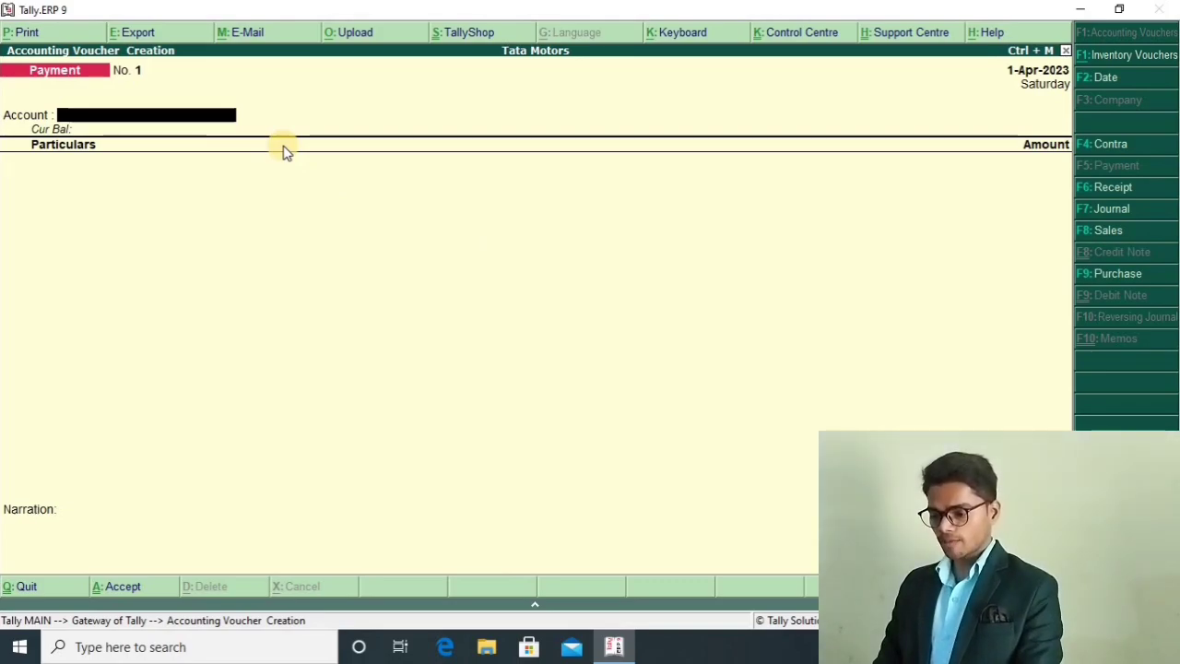
{"action": "key", "text": "Escape"}
{"action": "key", "text": "Escape"}
{"action": "key", "text": "Escape"}
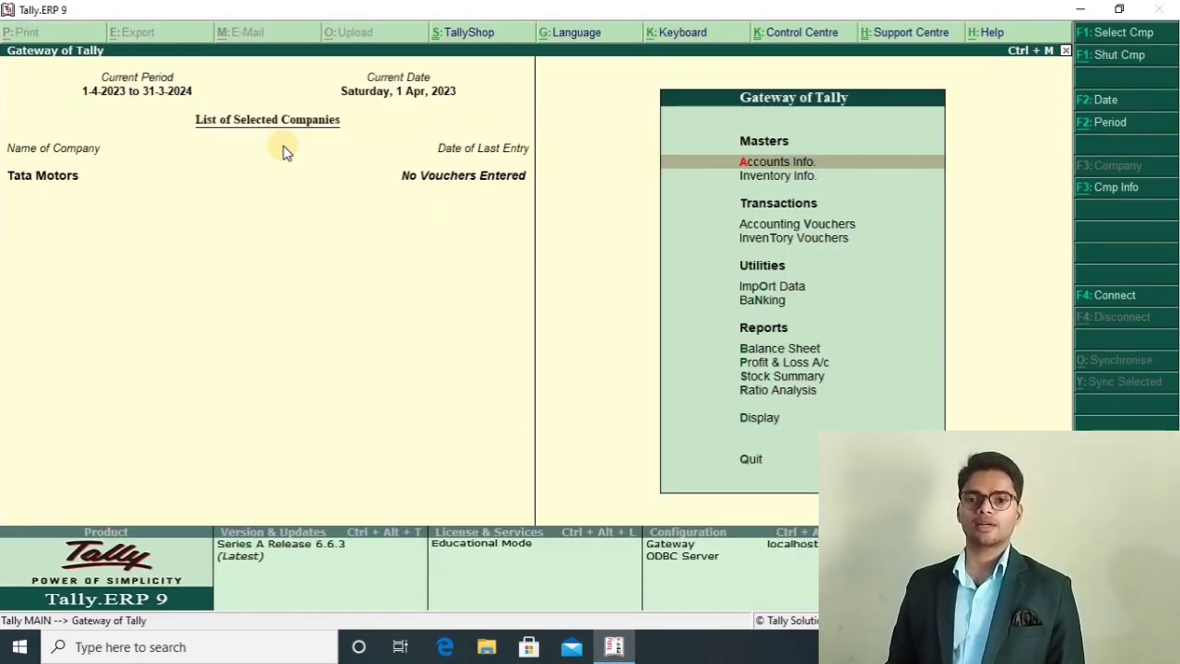
Reopen accounting voucher creation on a Payment voucher and move to its particulars with the account left blank.
{"action": "key", "text": "Down"}
{"action": "key", "text": "Down"}
{"action": "key", "text": "Down"}
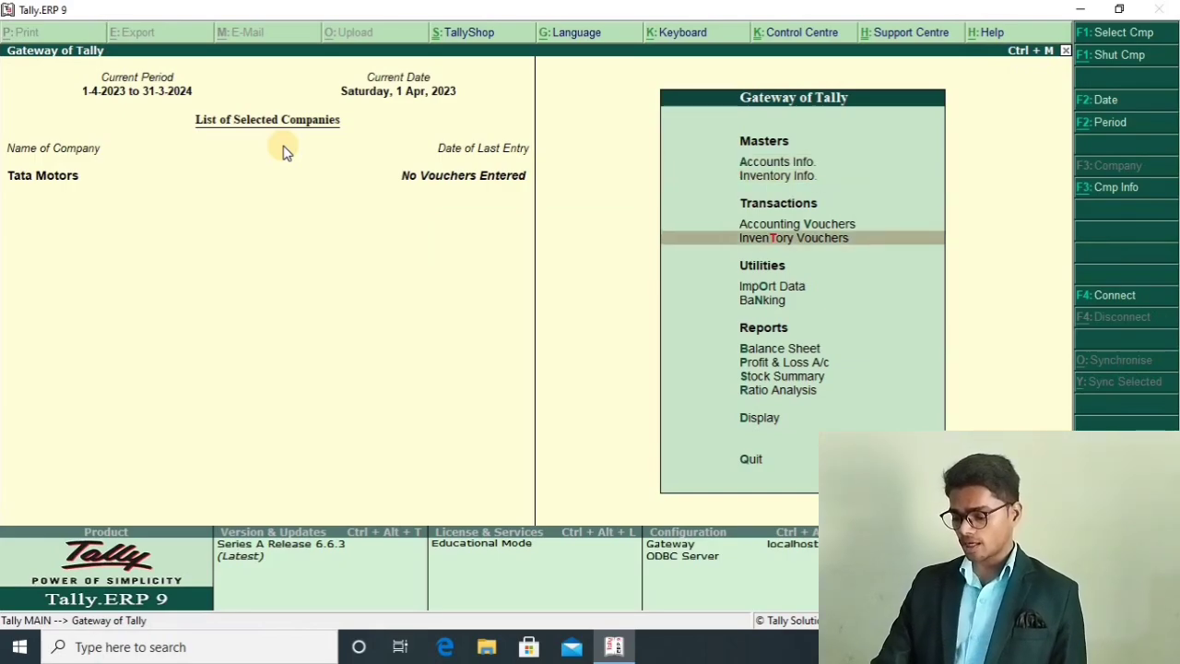
{"action": "key", "text": "Up"}
{"action": "key", "text": "Return"}
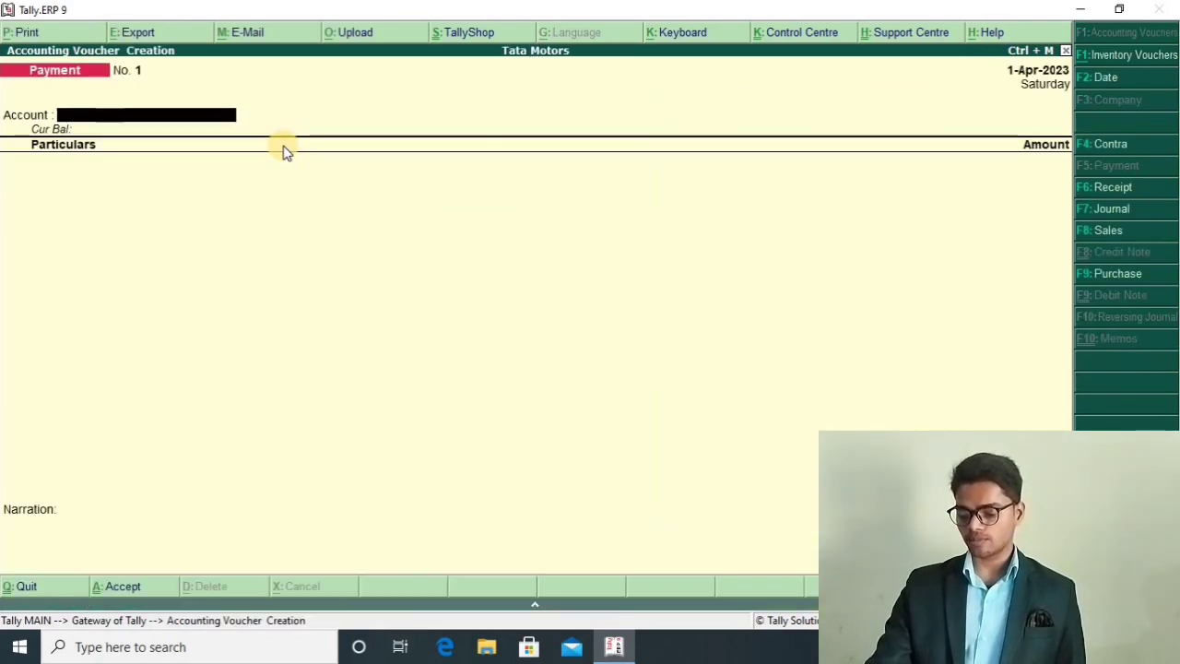
{"action": "key", "text": "XF86AudioMute"}
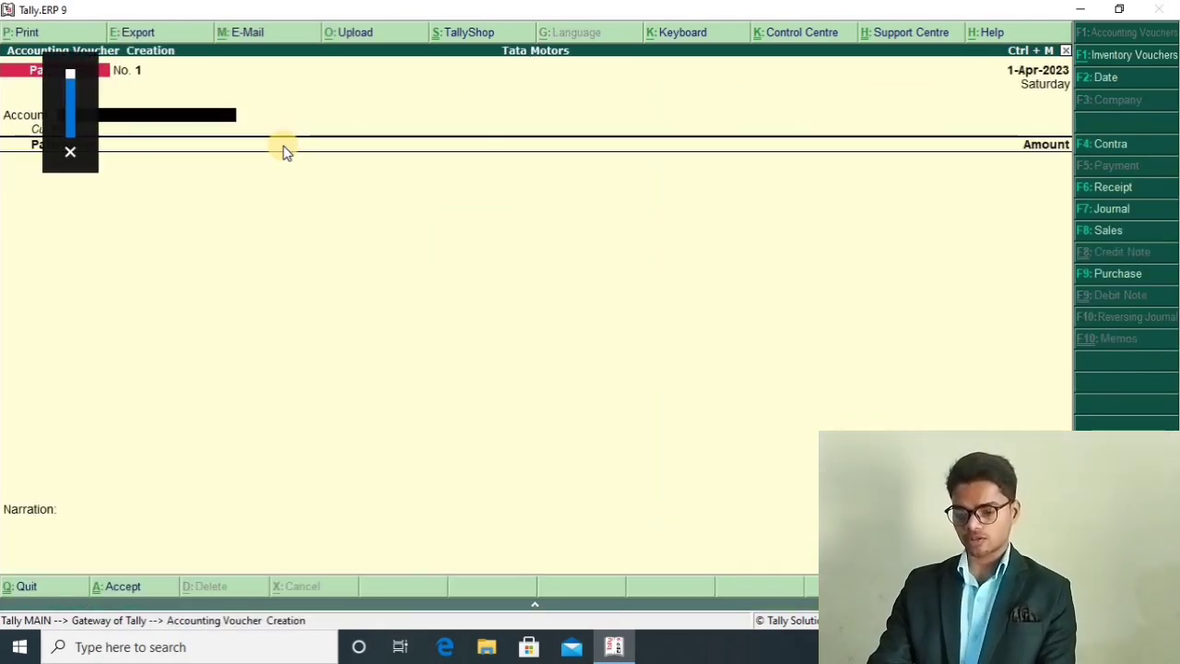
{"action": "key", "text": "Return"}
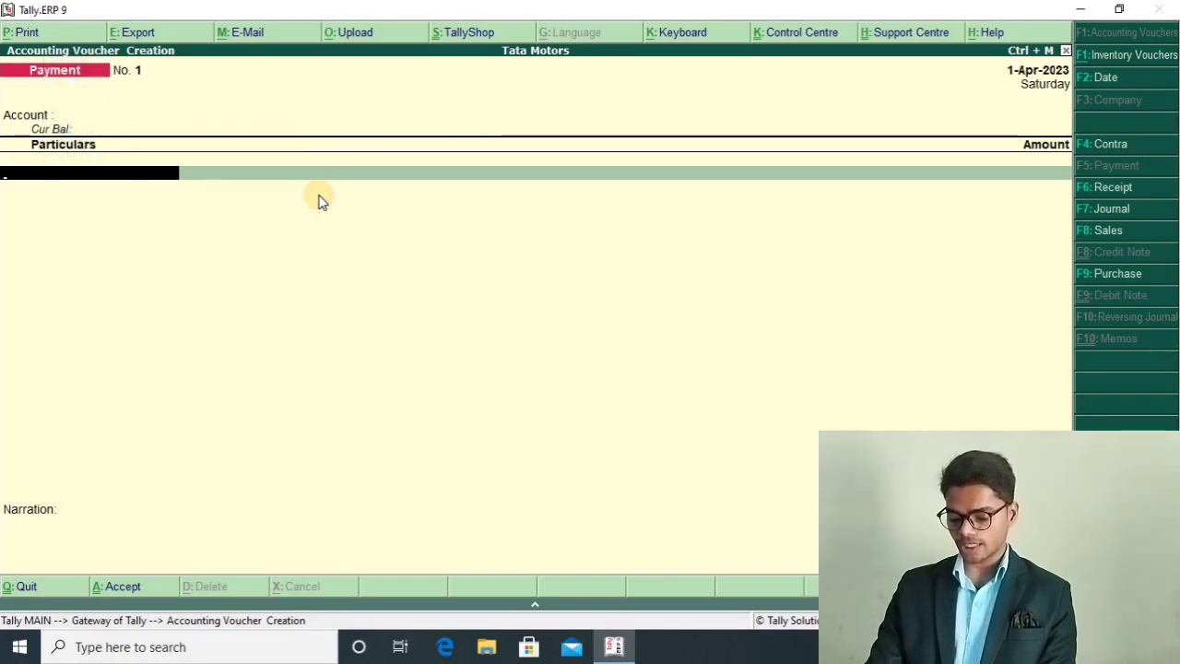
Switch to a Receipt voucher, choose Cash as its account, and abandon the voucher for the Gateway of Tally.
{"action": "key", "text": "F6"}
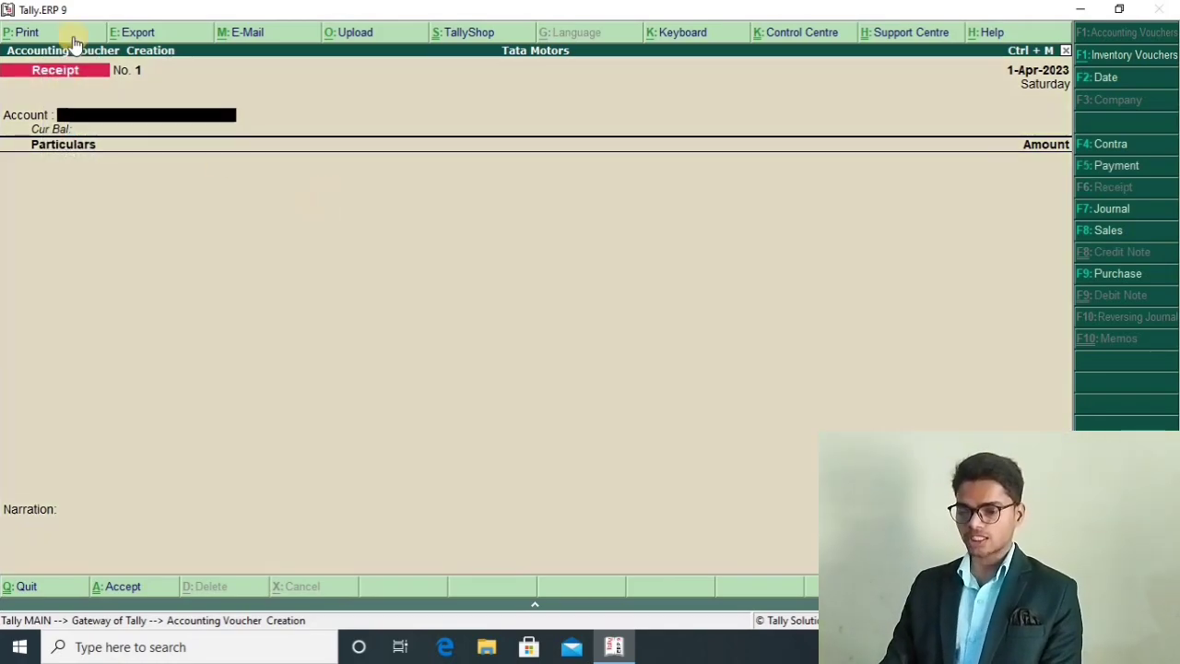
{"action": "left_click", "coordinate": [142, 121]}
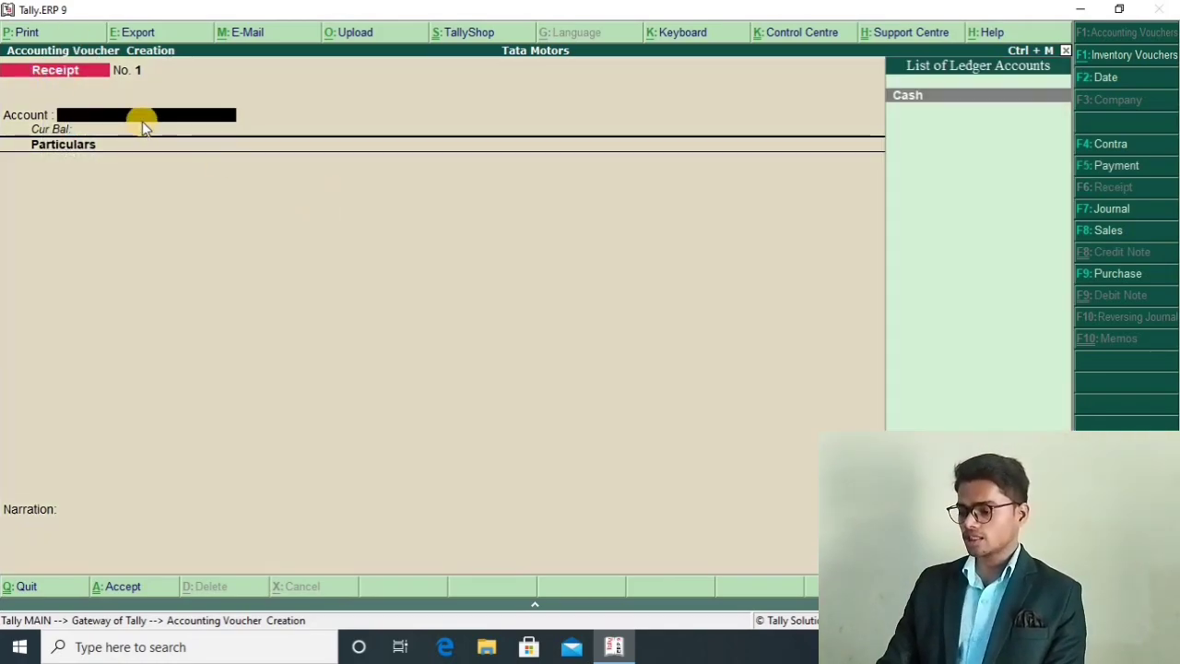
{"action": "key", "text": "Return"}
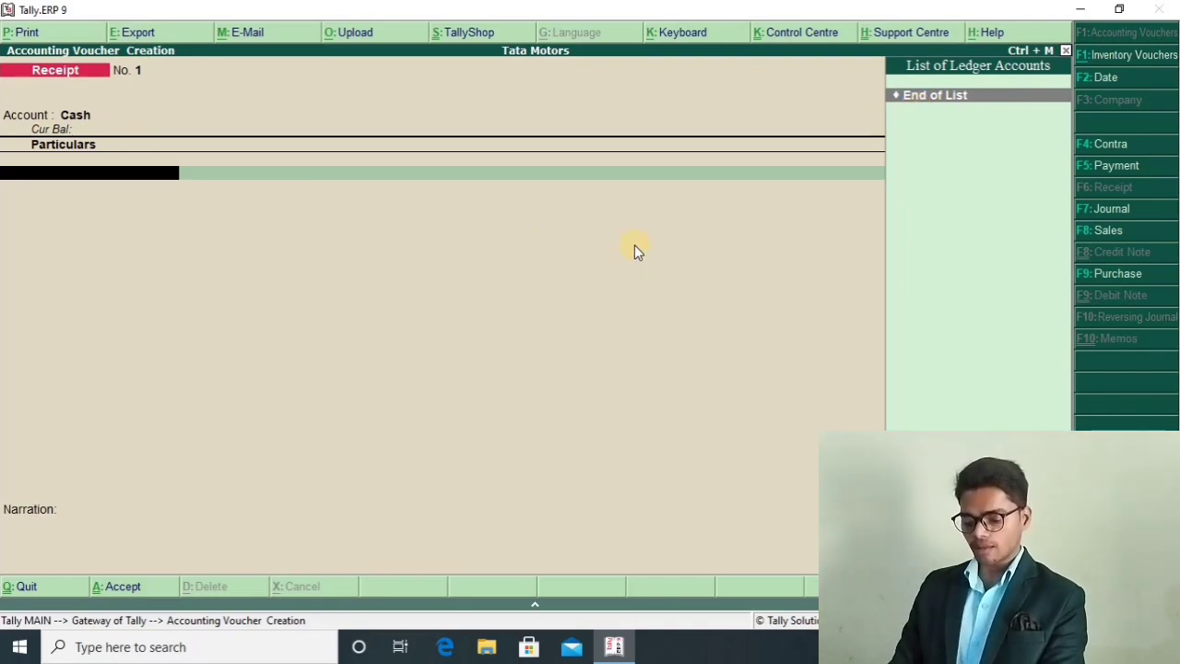
{"action": "key", "text": "Escape"}
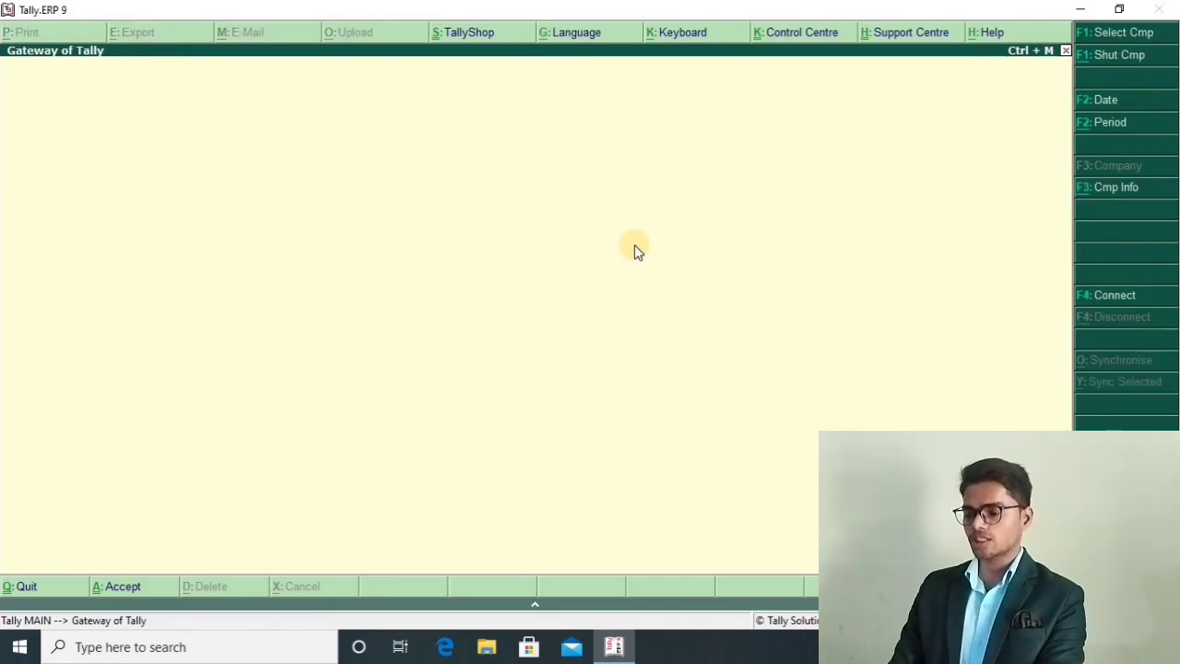
{"action": "key", "text": "Down"}
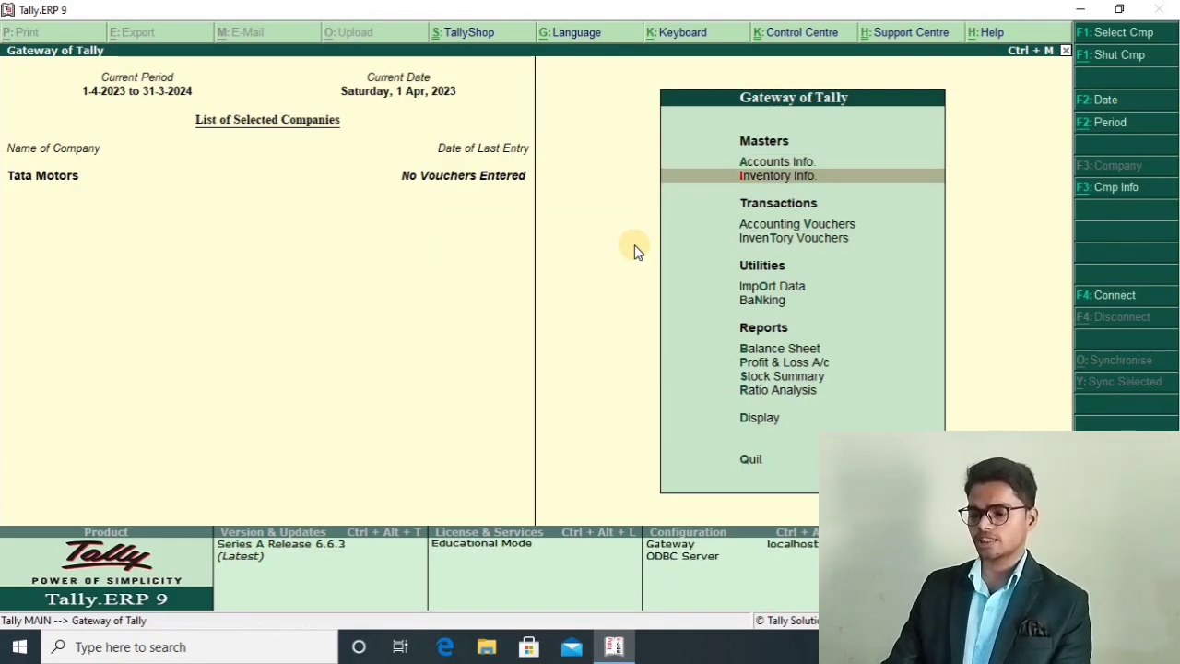
Start creating a single ledger for Tata Motors and name it Person A.
{"action": "key", "text": "Up"}
{"action": "key", "text": "Return"}
{"action": "key", "text": "Down"}
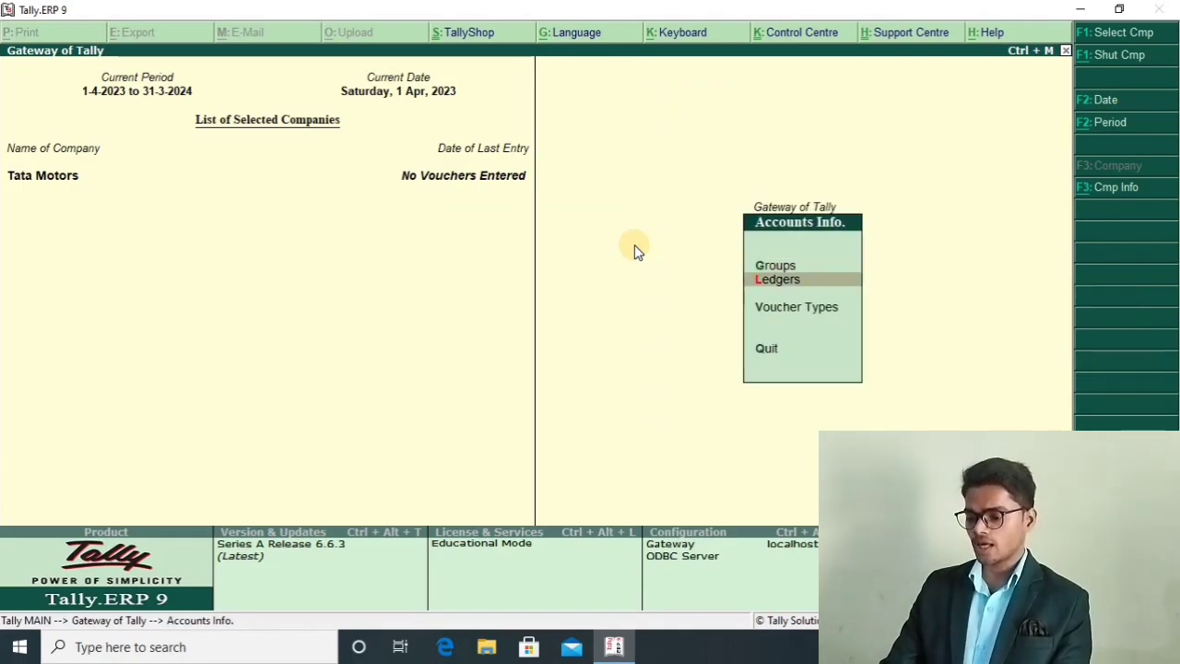
{"action": "key", "text": "Return"}
{"action": "key", "text": "Return"}
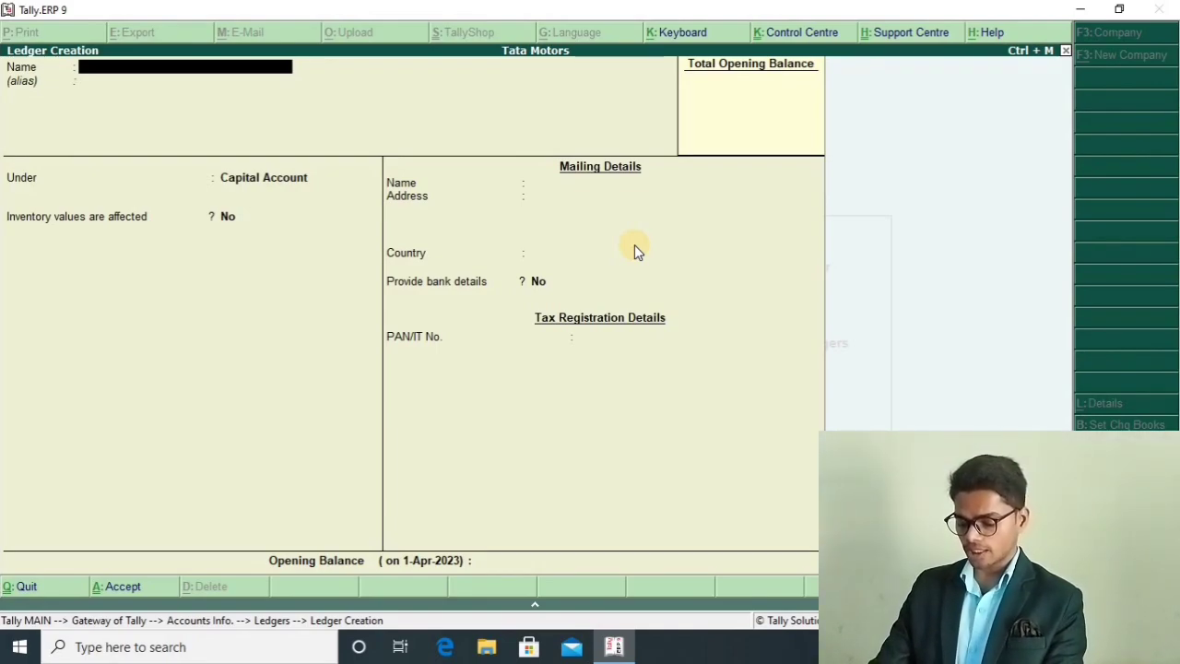
{"action": "type", "text": "Person"}
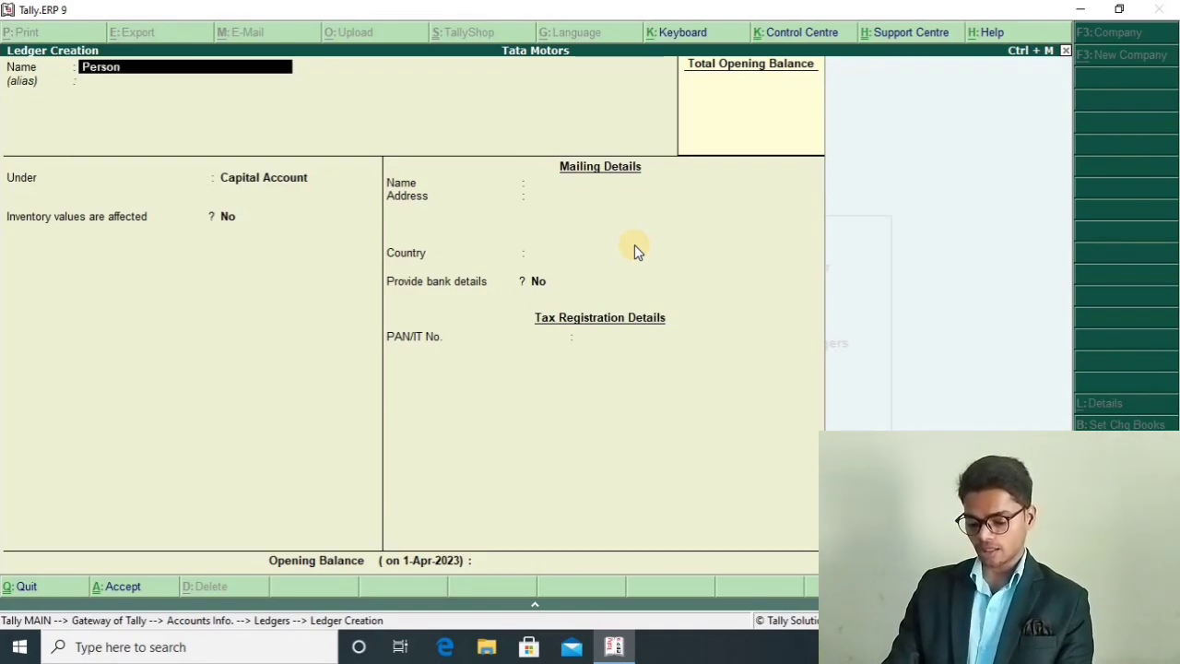
{"action": "type", "text": " A"}
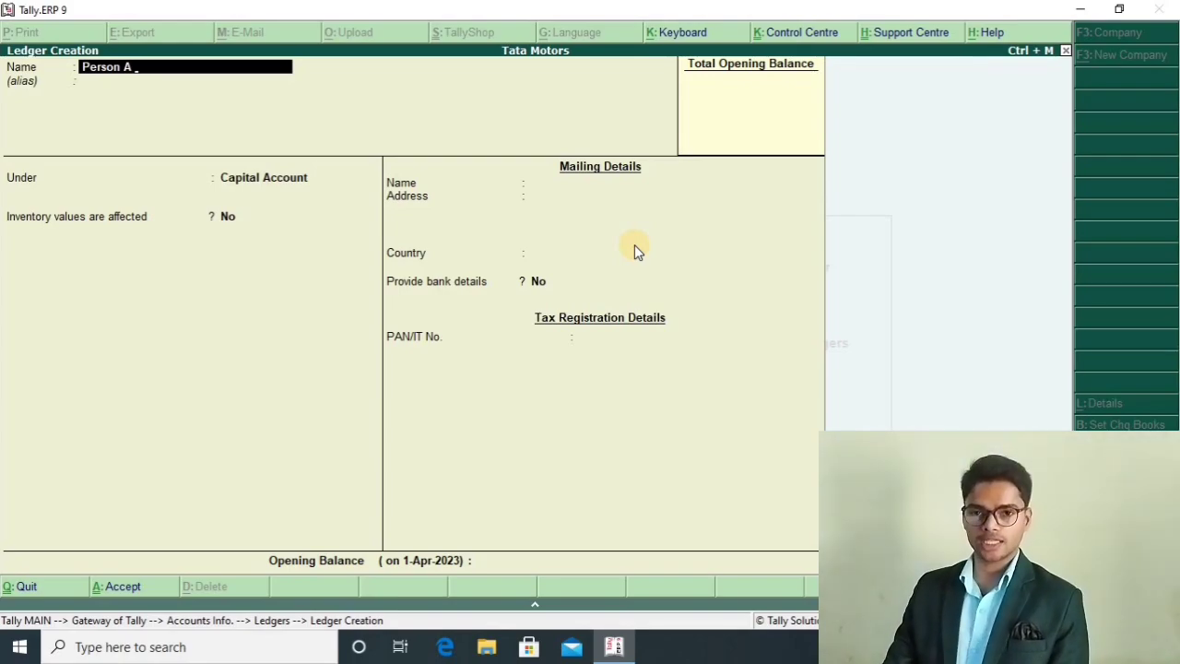
Leave the alias blank and place the Person A ledger under the Sundry Creditors group.
{"action": "key", "text": "Return"}
{"action": "key", "text": "Return"}
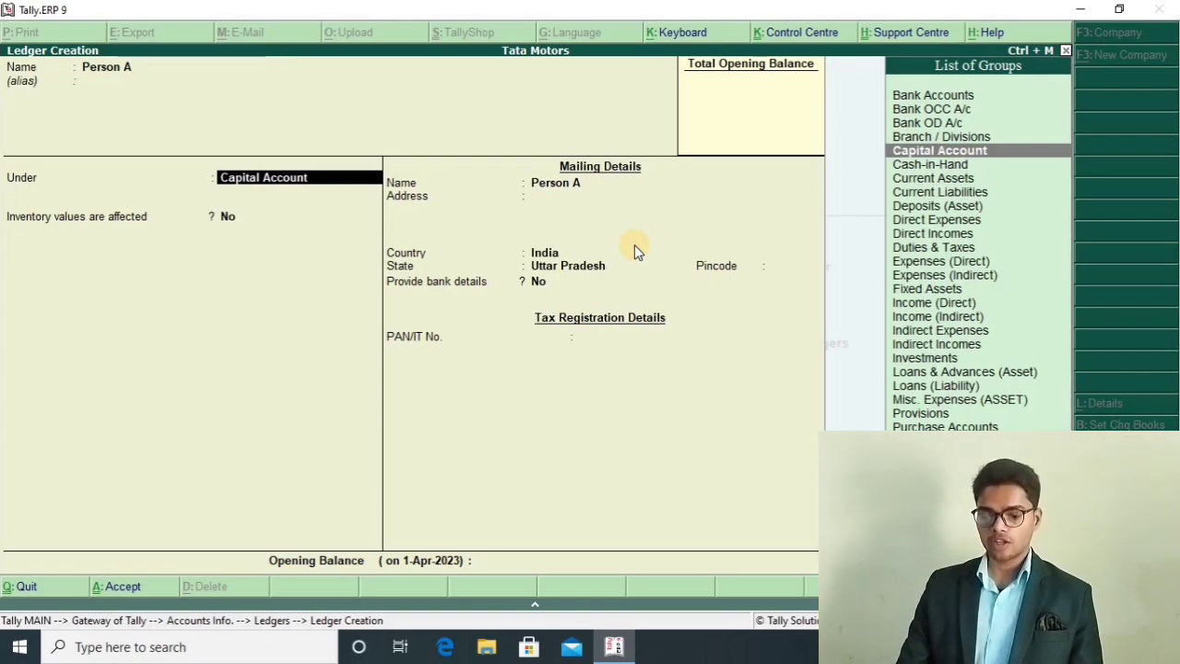
{"action": "type", "text": "Sun"}
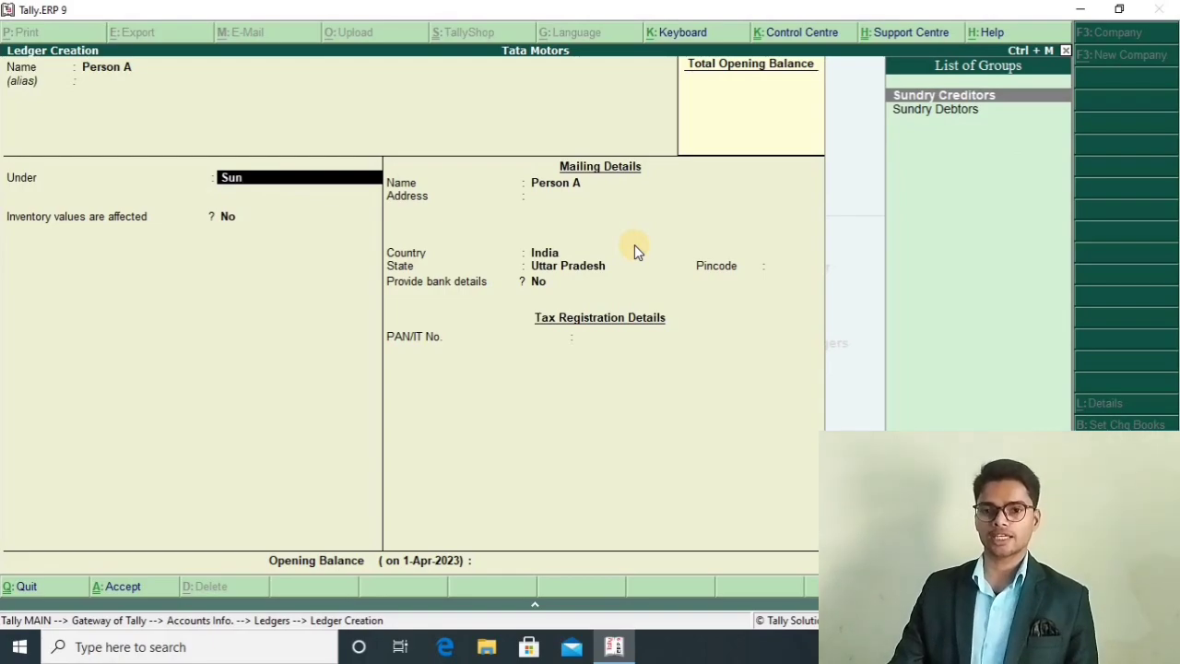
{"action": "key", "text": "Return"}
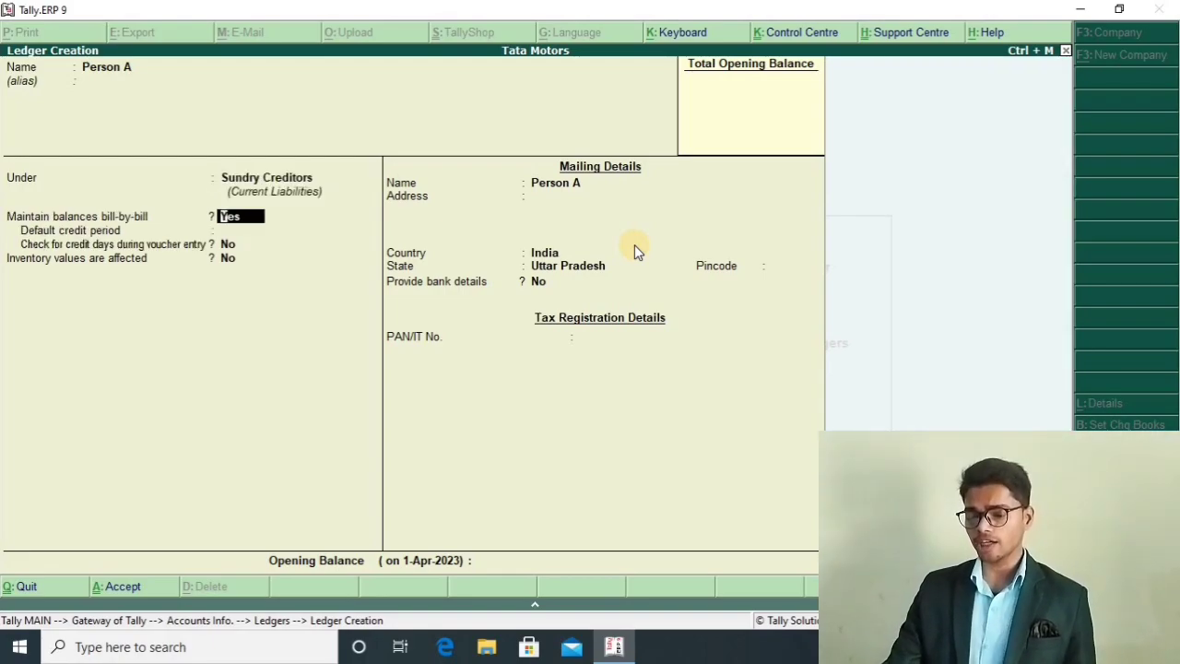
Keep the default bill-by-bill, mailing, bank and tax details, leave the opening balance blank, and save the Person A ledger.
{"action": "key", "text": "Return"}
{"action": "key", "text": "Return"}
{"action": "key", "text": "Return"}
{"action": "key", "text": "Return"}
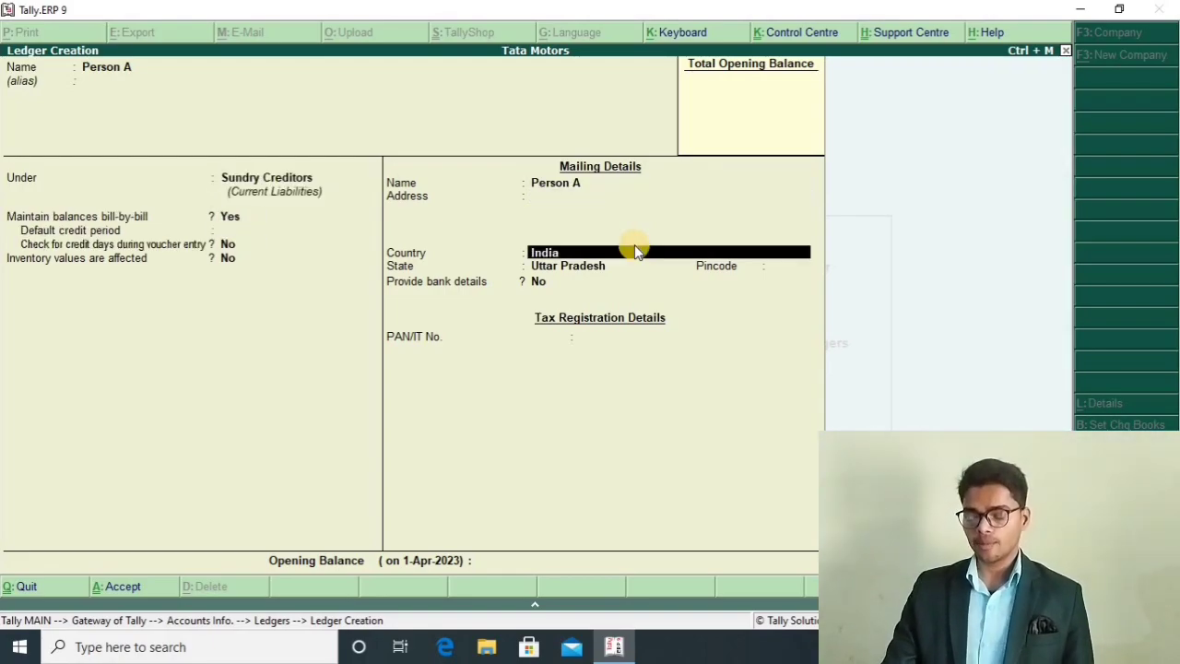
{"action": "key", "text": "Return"}
{"action": "key", "text": "Return"}
{"action": "key", "text": "Return"}
{"action": "key", "text": "Return"}
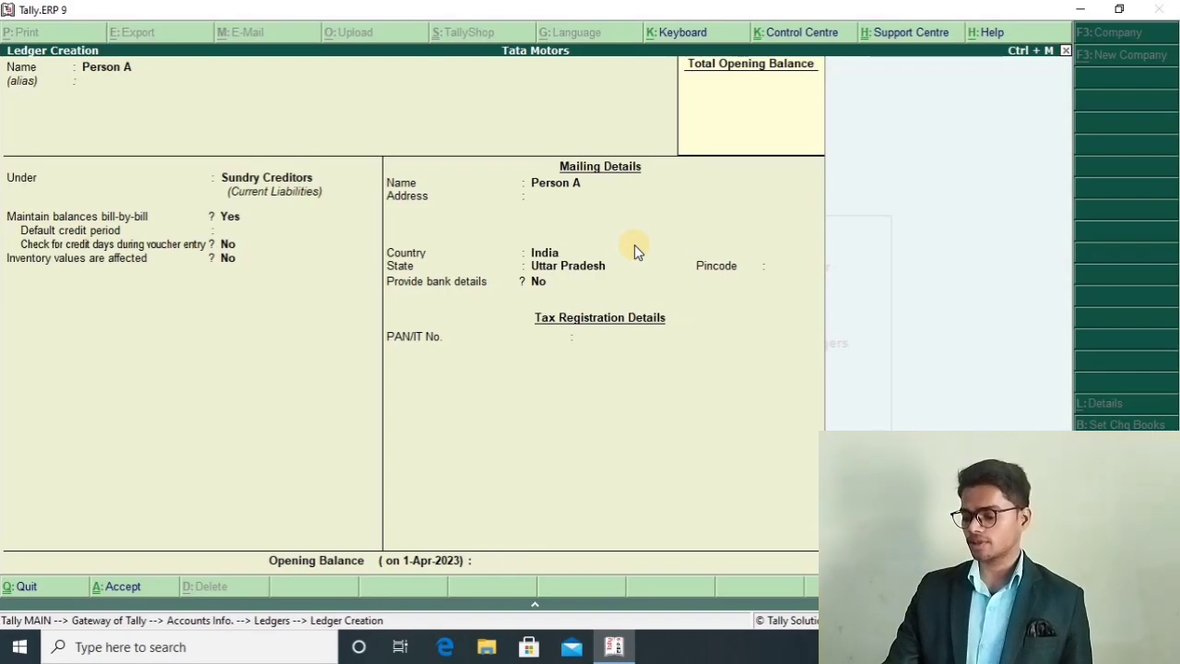
{"action": "key", "text": "Return"}
{"action": "key", "text": "Return"}
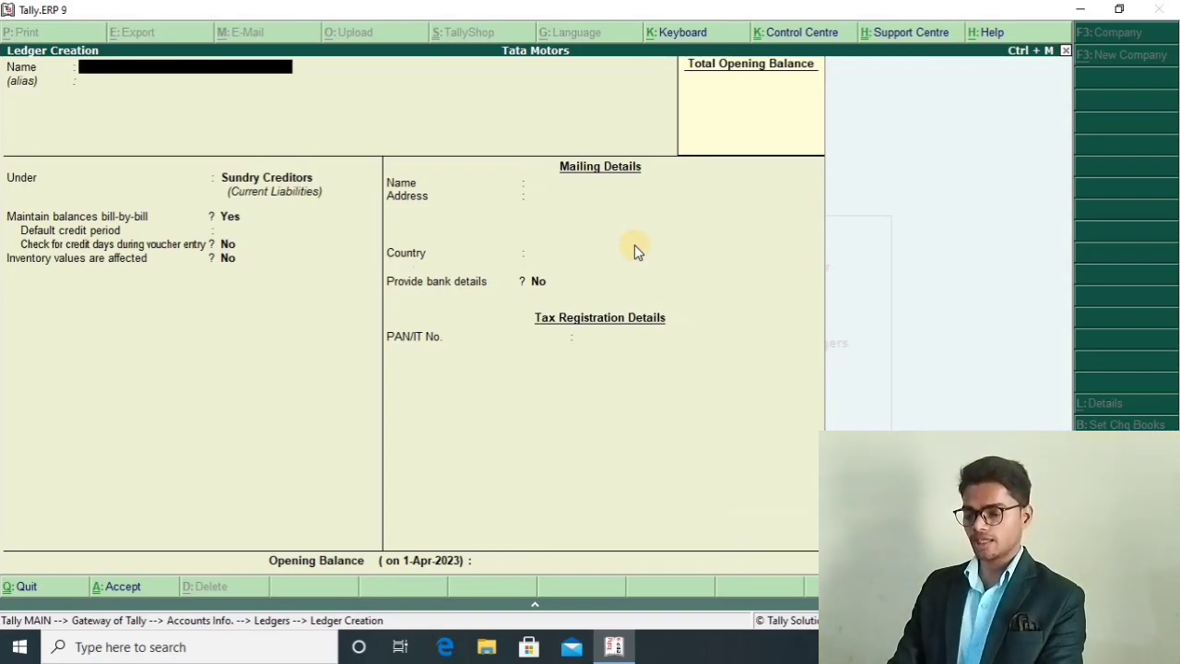
Leave ledger creation, look at the list of ledgers available for single-ledger display, and return to the Gateway of Tally.
{"action": "key", "text": "Escape"}
{"action": "key", "text": "Return"}
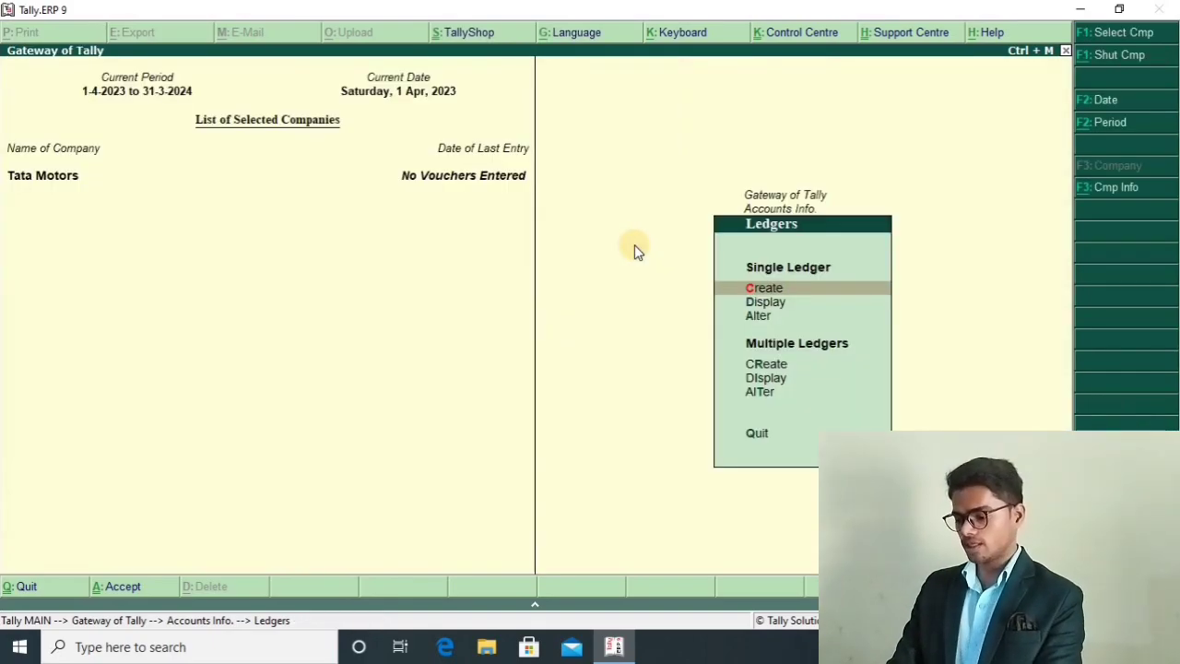
{"action": "key", "text": "Escape"}
{"action": "key", "text": "Return"}
{"action": "key", "text": "Down"}
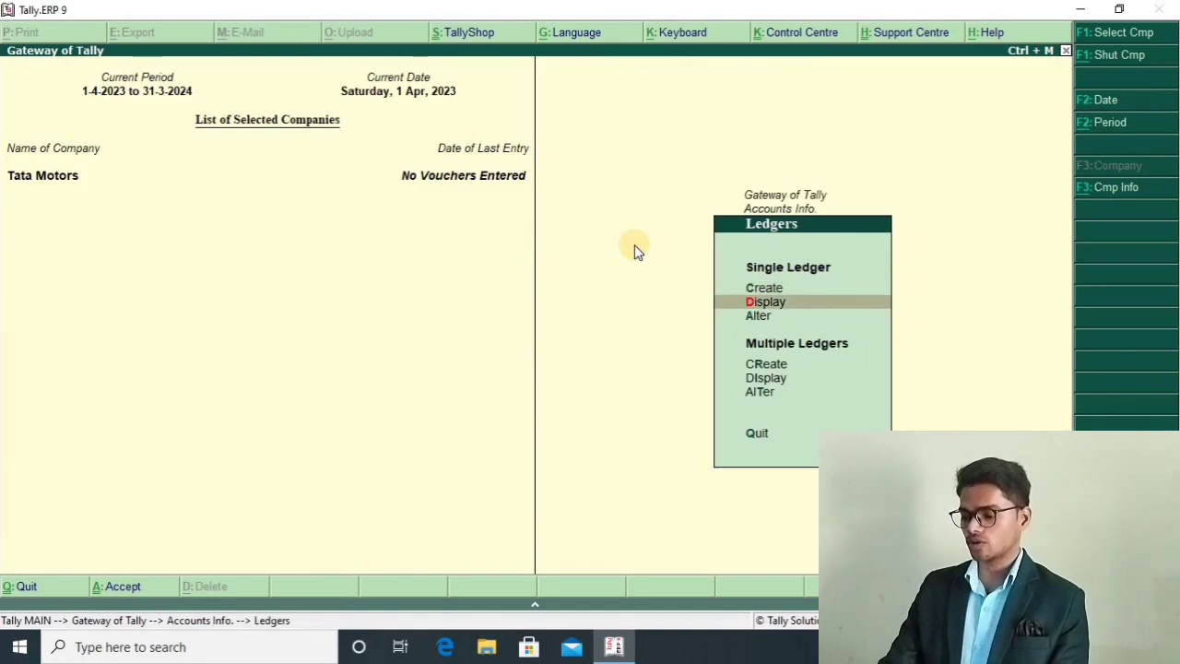
{"action": "key", "text": "Return"}
{"action": "key", "text": "Down"}
{"action": "key", "text": "Down"}
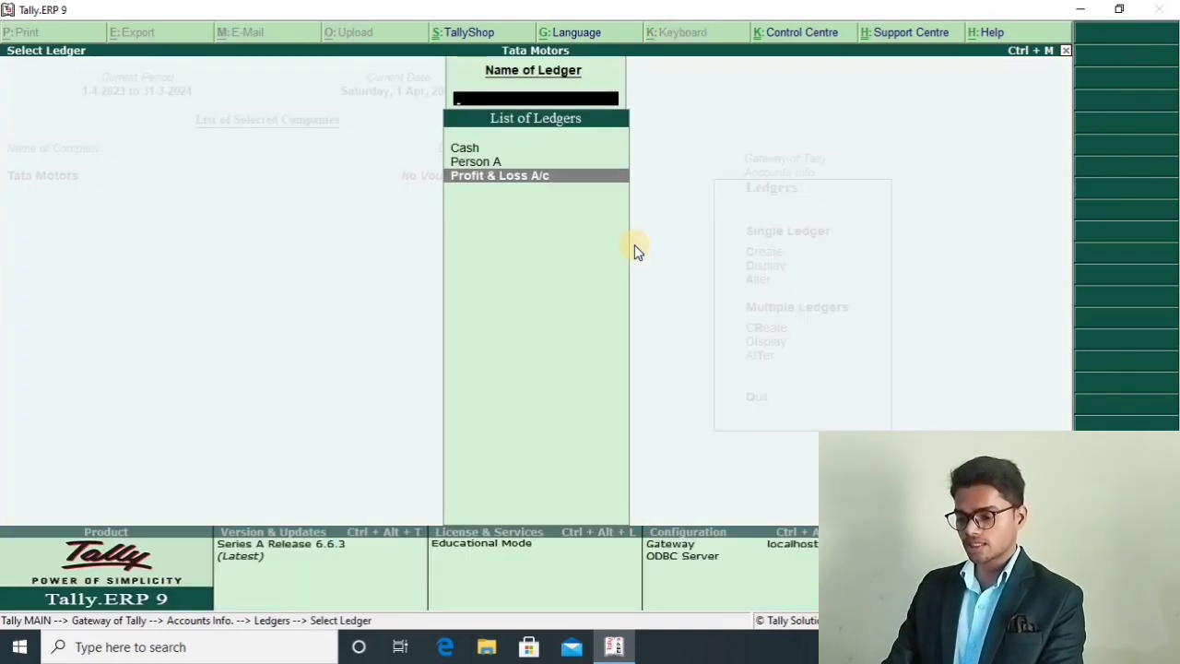
{"action": "key", "text": "Up"}
{"action": "key", "text": "Escape"}
{"action": "key", "text": "Escape"}
{"action": "key", "text": "Escape"}
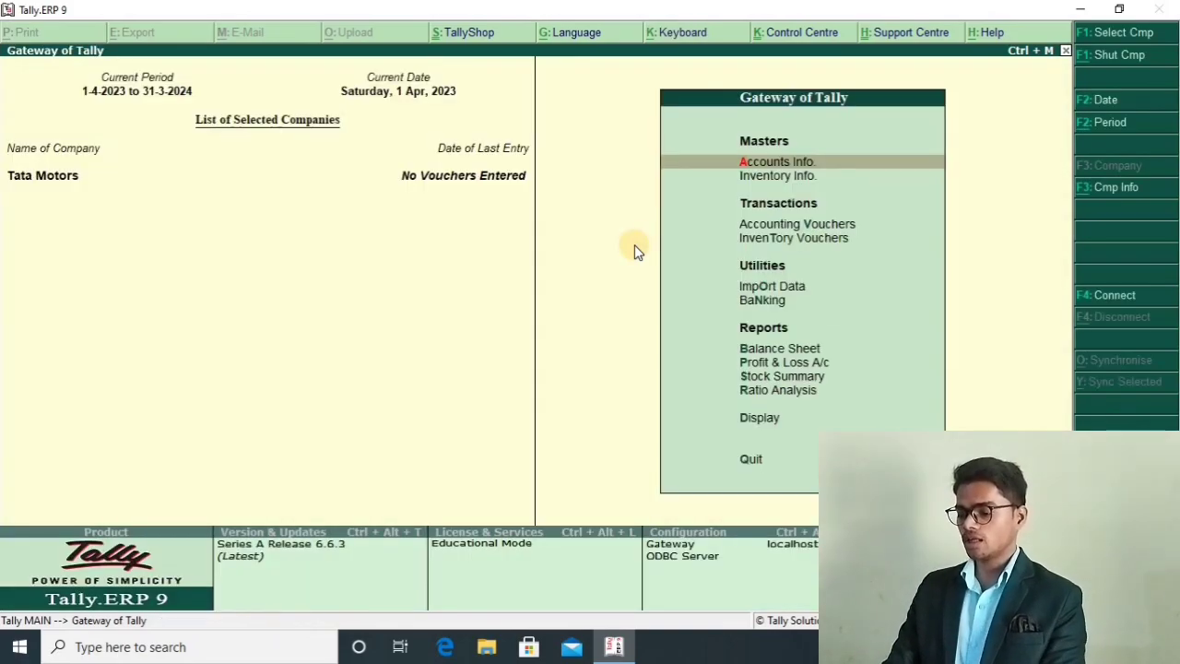
Look at the Trial Balance of Tata Motors and return to the Gateway of Tally without quitting.
{"action": "key", "text": "Down"}
{"action": "key", "text": "Down"}
{"action": "key", "text": "Up"}
{"action": "key", "text": "Down"}
{"action": "key", "text": "Down"}
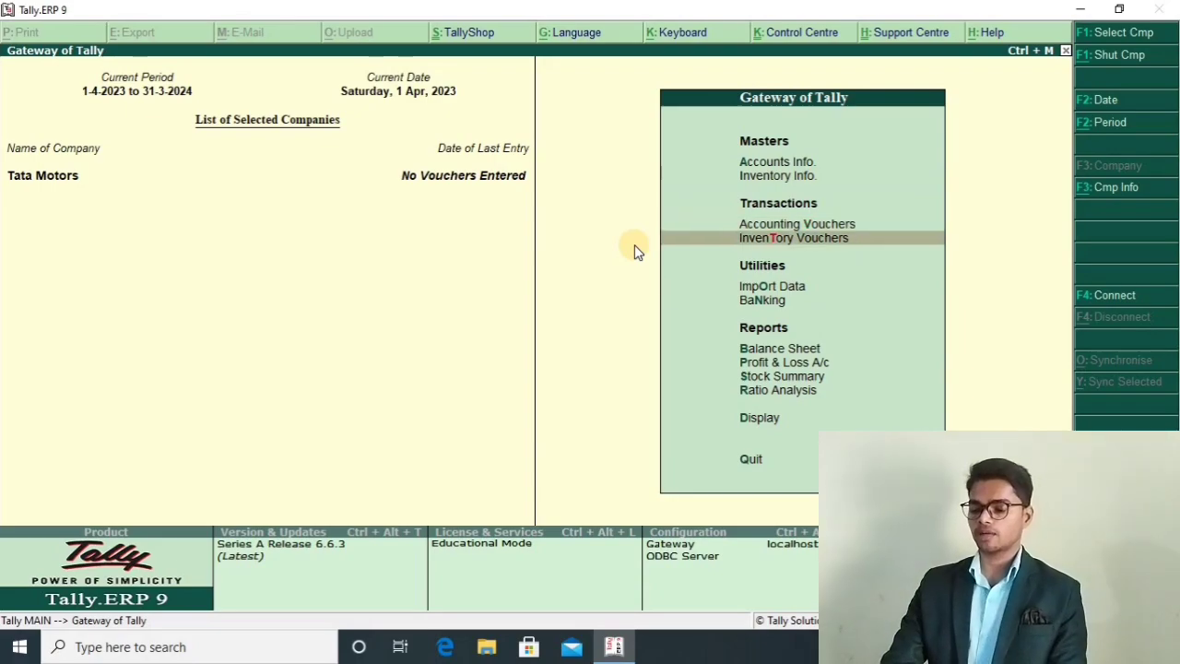
{"action": "key", "text": "Down"}
{"action": "key", "text": "Down"}
{"action": "key", "text": "Down"}
{"action": "key", "text": "Down"}
{"action": "key", "text": "Down"}
{"action": "key", "text": "Down"}
{"action": "key", "text": "Down"}
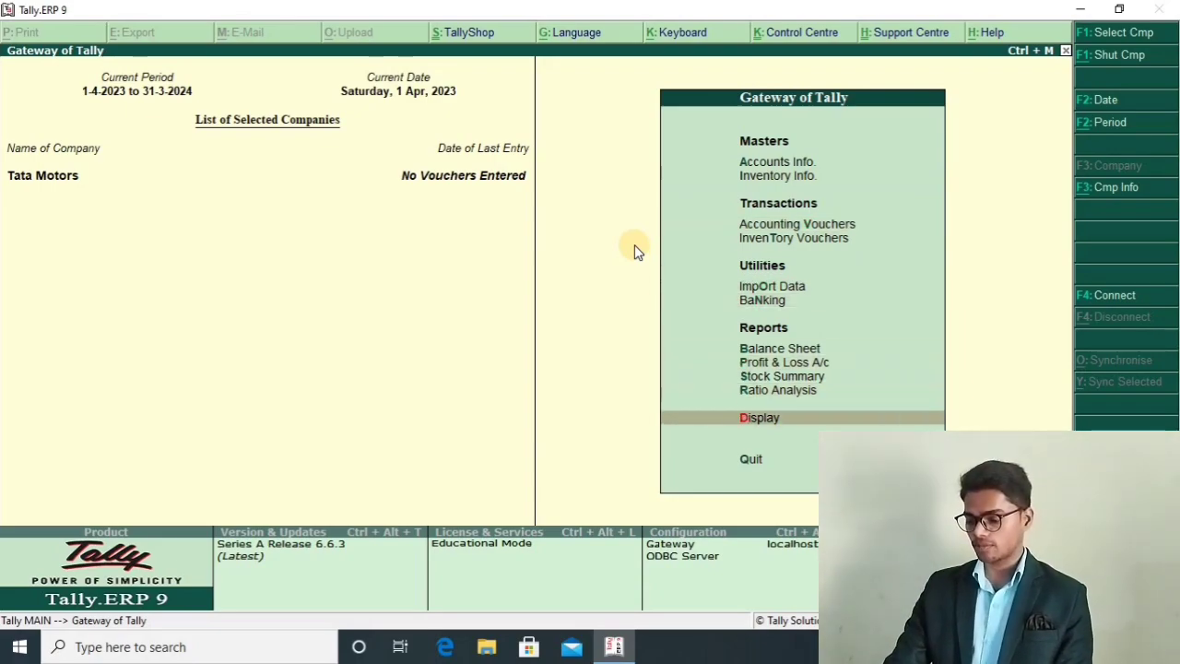
{"action": "key", "text": "Return"}
{"action": "key", "text": "Return"}
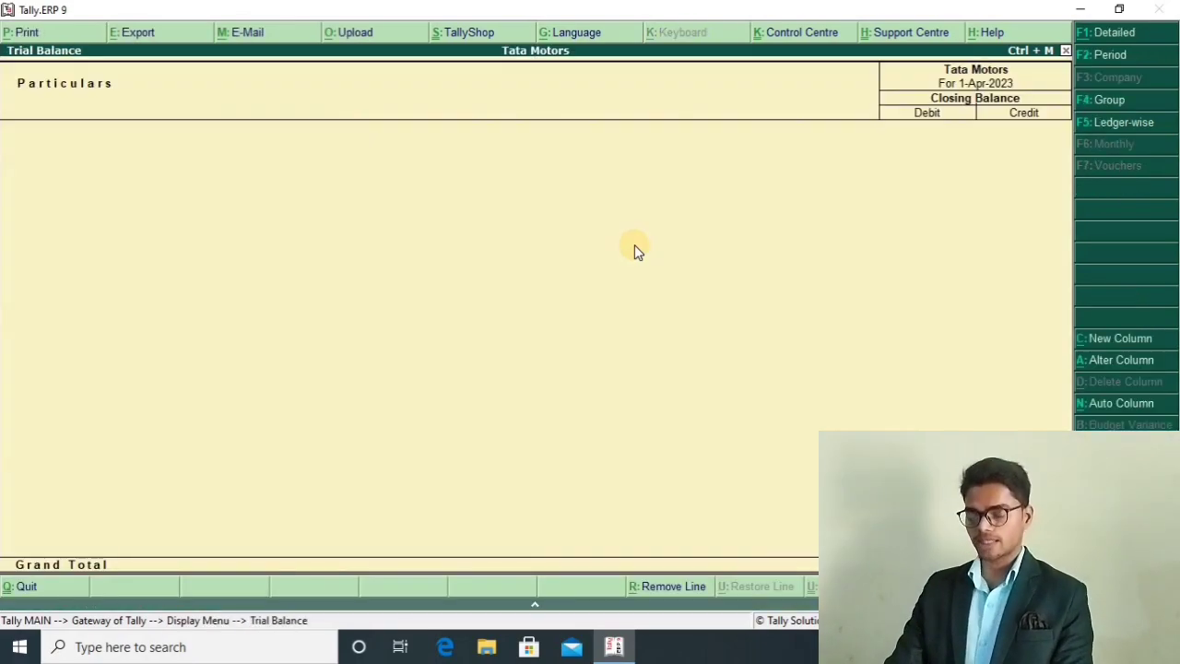
{"action": "key", "text": "Escape"}
{"action": "key", "text": "Escape"}
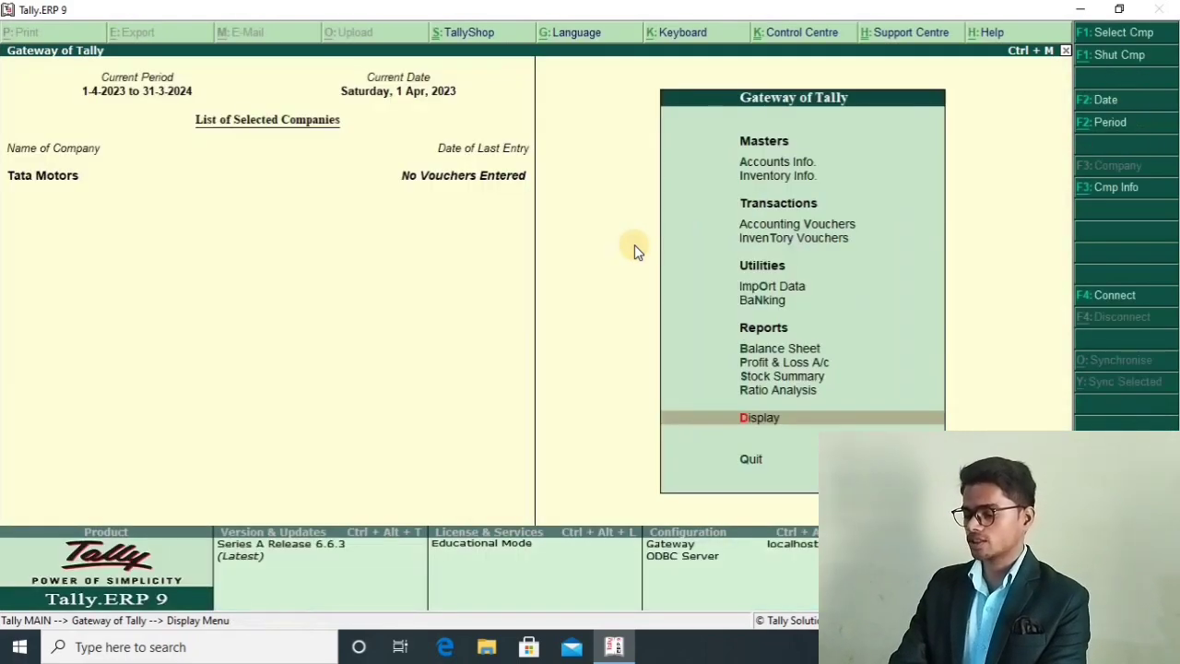
{"action": "key", "text": "Escape"}
{"action": "key", "text": "n"}
Start a Receipt voucher with Cash as the account and Person A in the particulars.
{"action": "key", "text": "Down"}
{"action": "key", "text": "Down"}
{"action": "key", "text": "Down"}
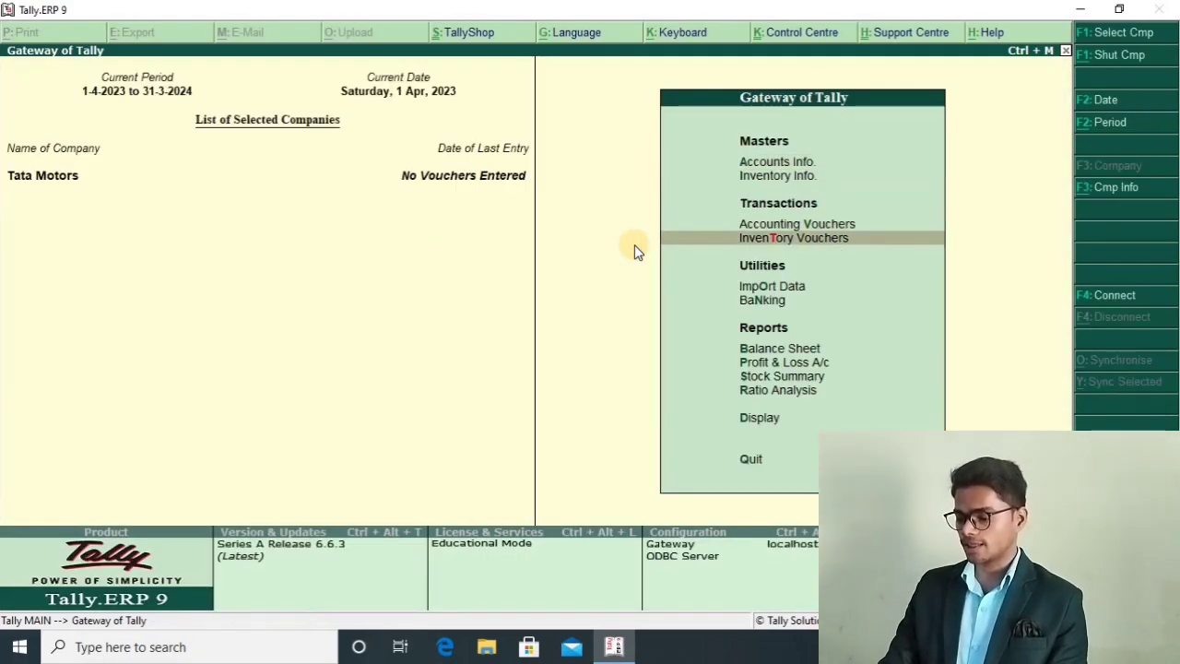
{"action": "key", "text": "Up"}
{"action": "key", "text": "Return"}
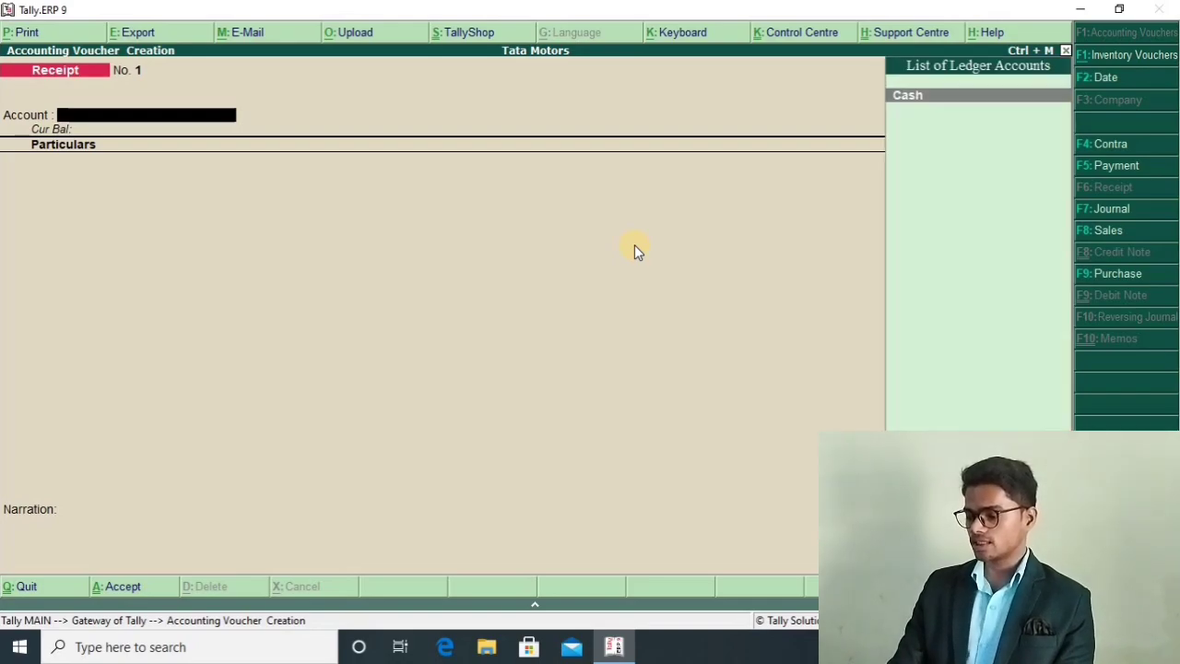
{"action": "key", "text": "Return"}
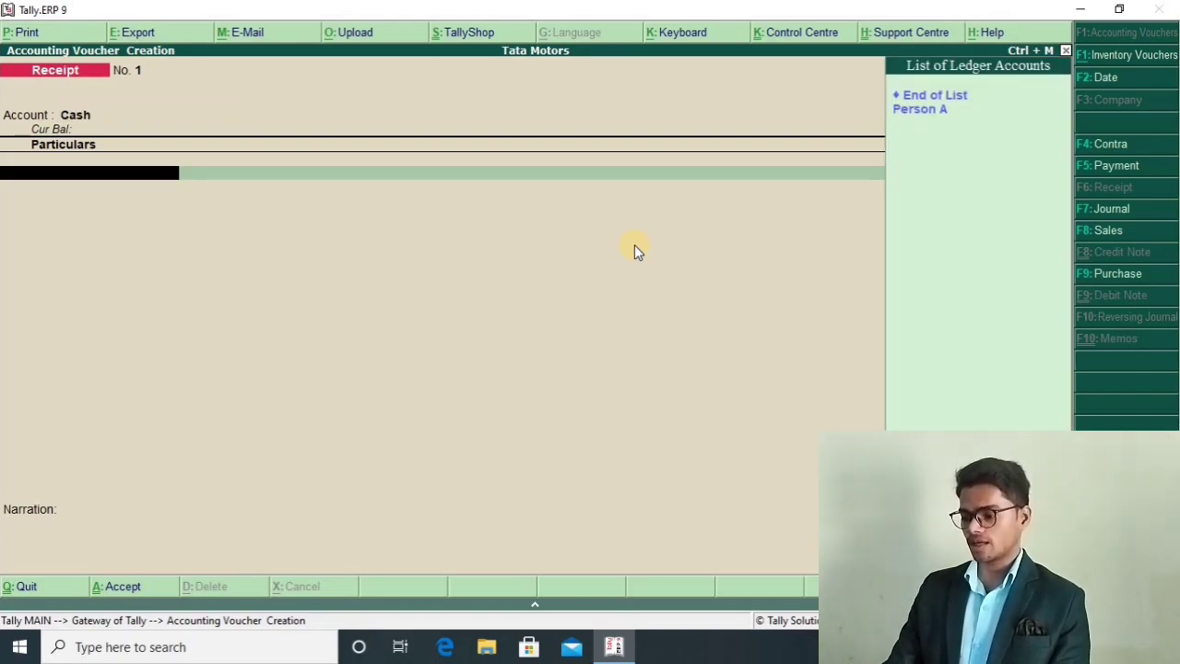
{"action": "key", "text": "Down"}
{"action": "key", "text": "Return"}
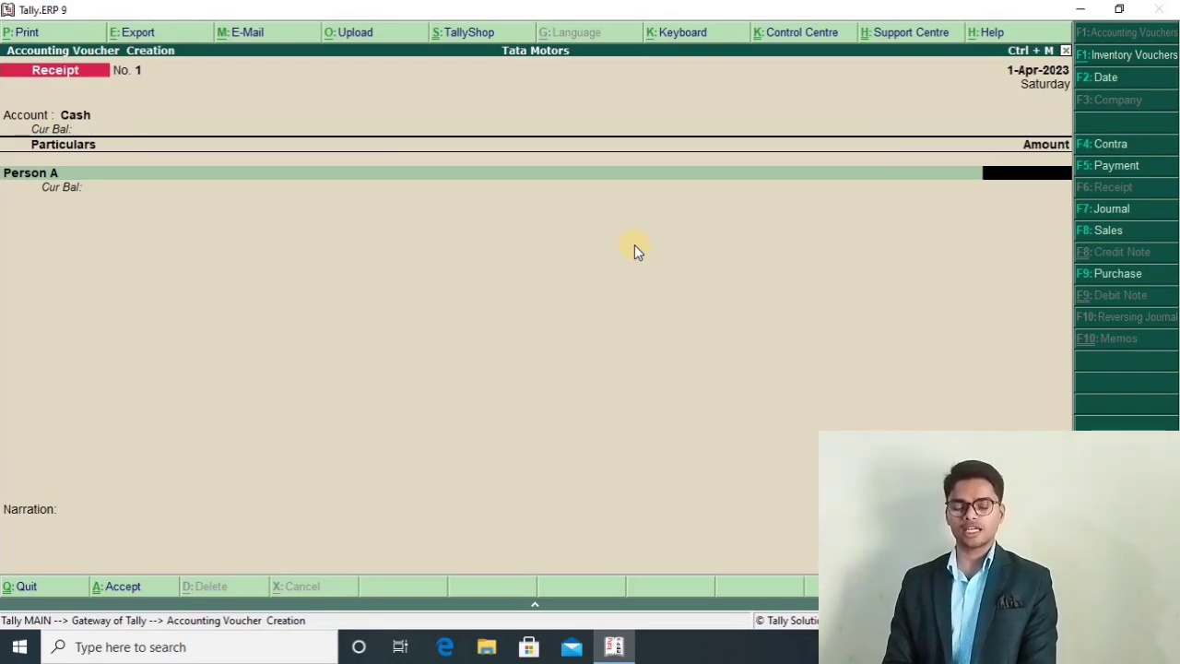
Enter an amount of 40000 for Person A and allocate it On Account in the bill-wise details.
{"action": "type", "text": "40000"}
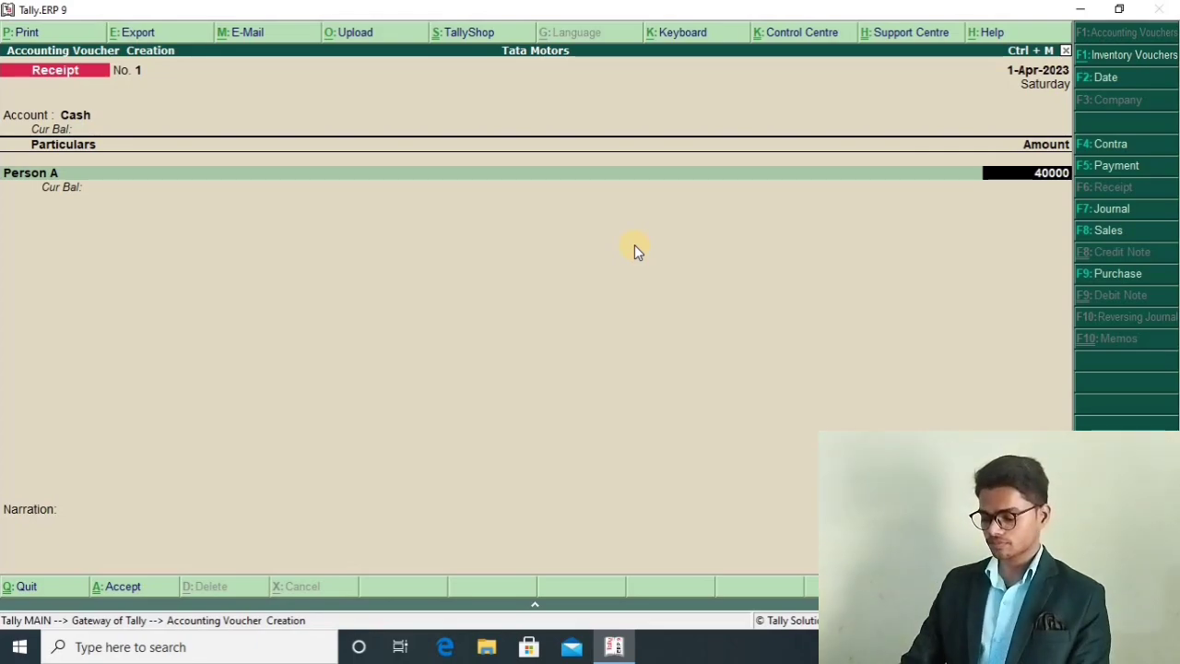
{"action": "key", "text": "Return"}
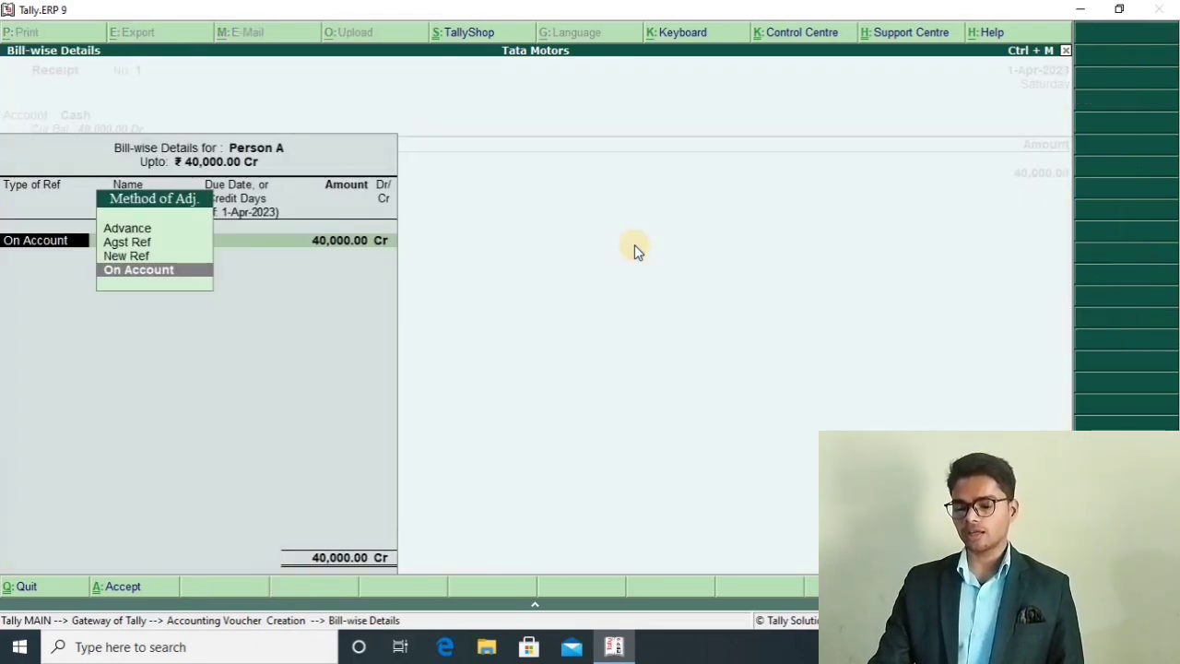
{"action": "key", "text": "Return"}
{"action": "key", "text": "Return"}
{"action": "key", "text": "Return"}
{"action": "key", "text": "Return"}
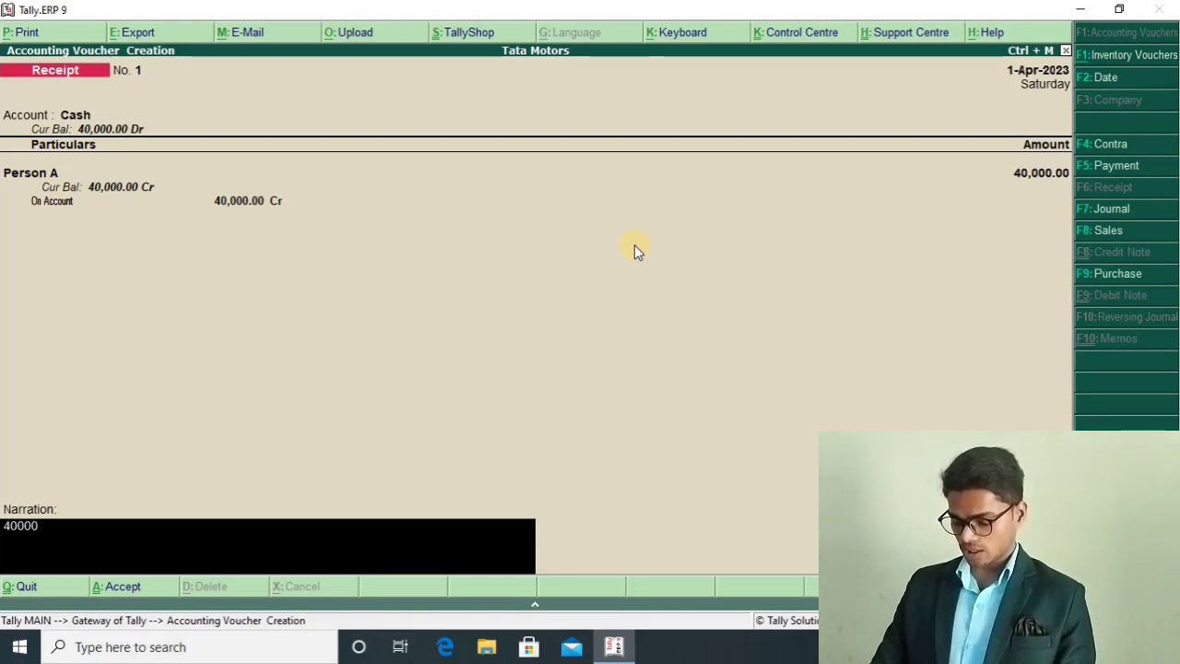
Complete the narration as "40000 my need", save the Receipt voucher and return to the Gateway of Tally.
{"action": "type", "text": "is"}
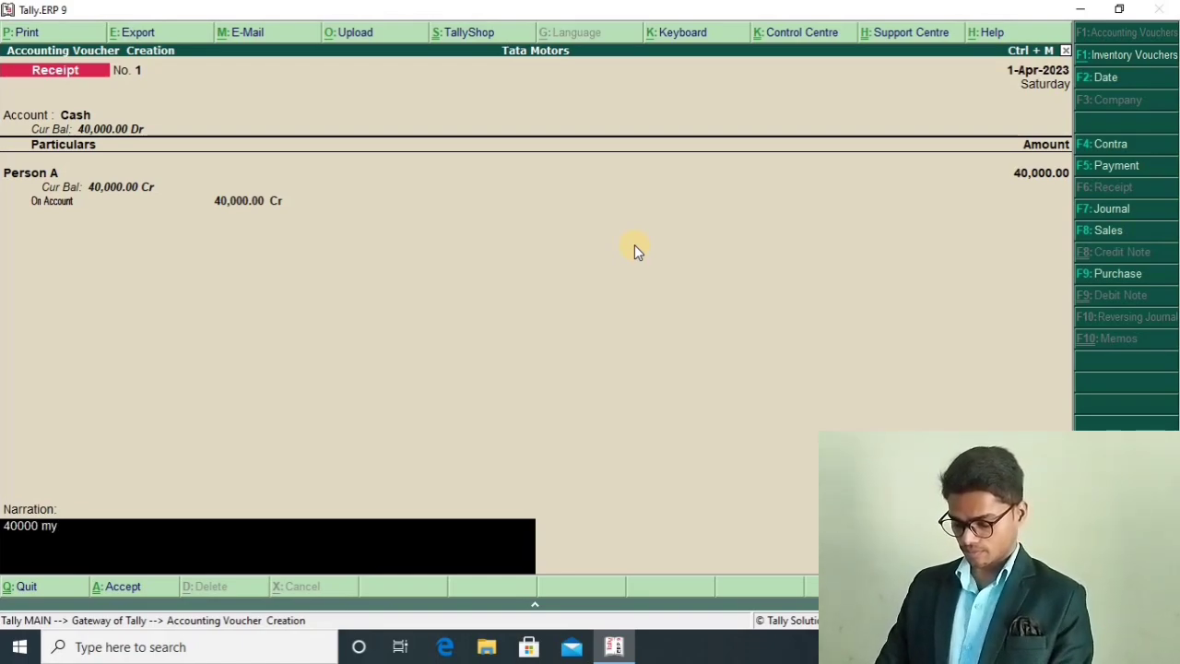
{"action": "type", "text": " need"}
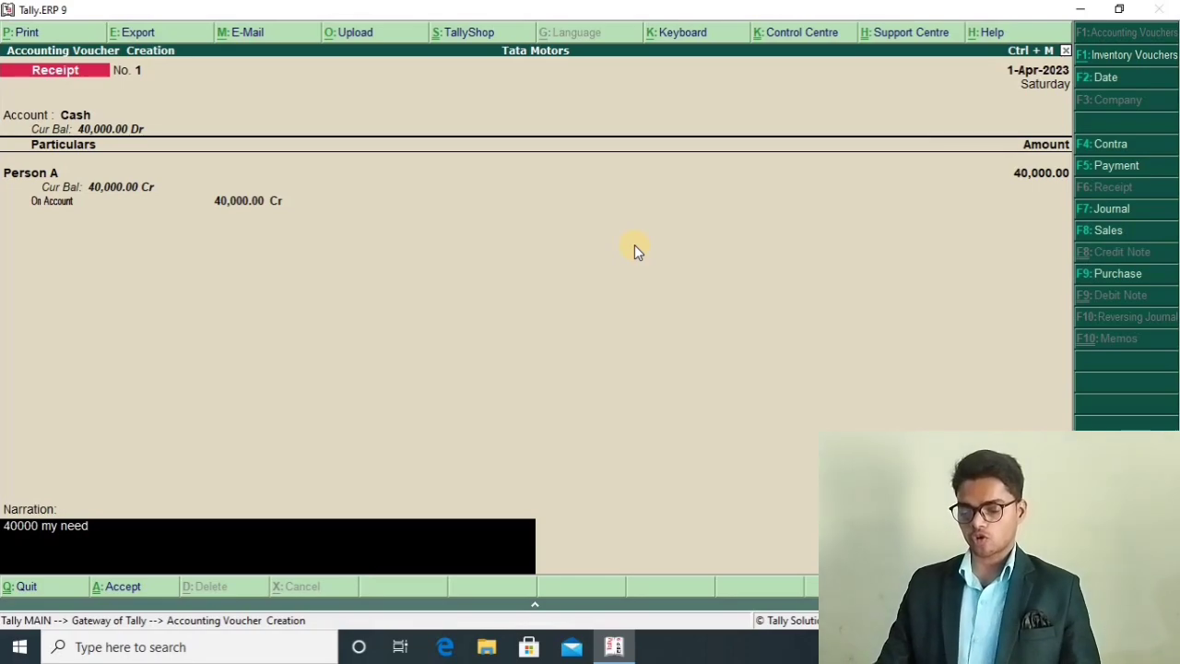
{"action": "key", "text": "Return"}
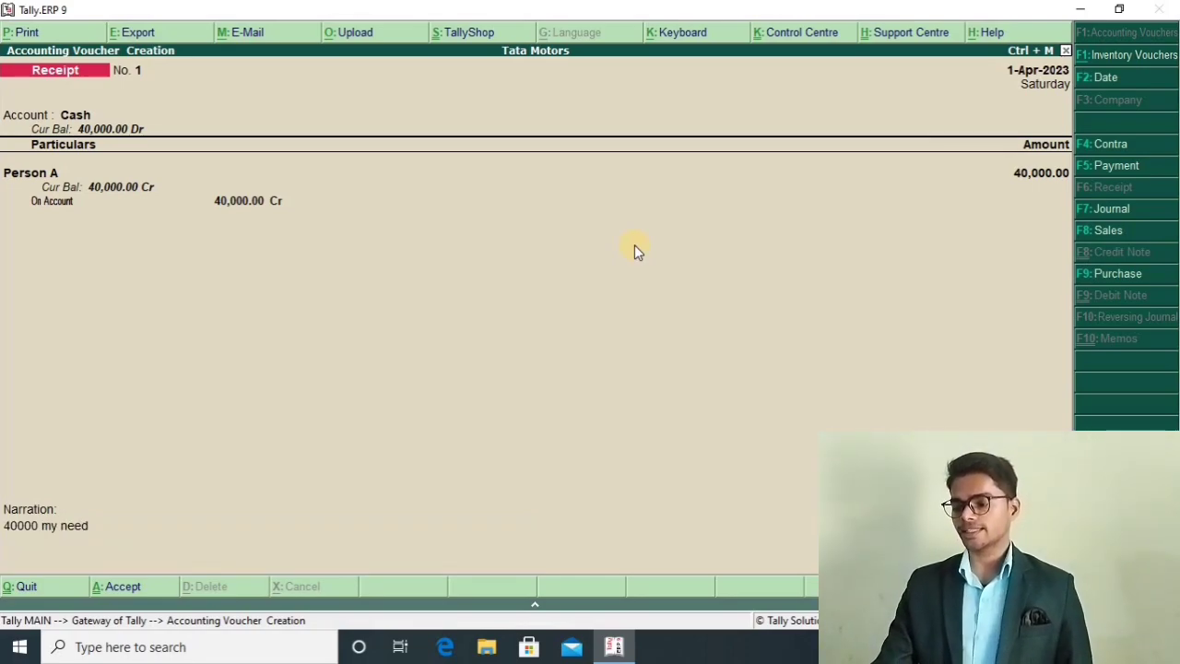
{"action": "key", "text": "ctrl+a"}
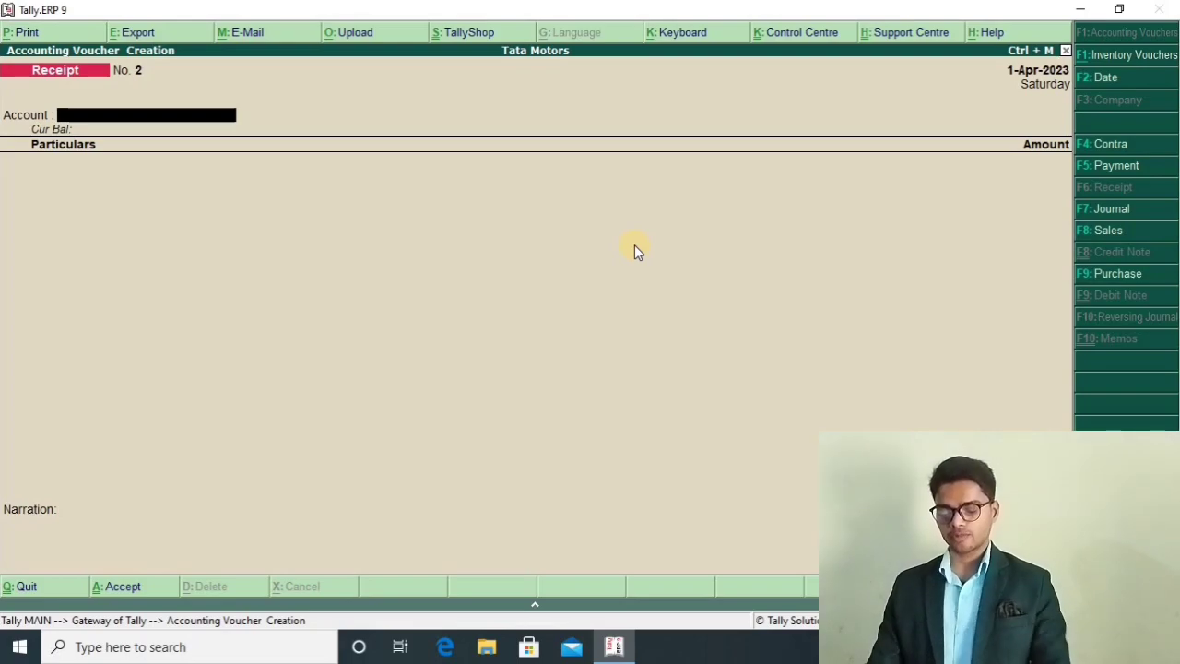
{"action": "key", "text": "Escape"}
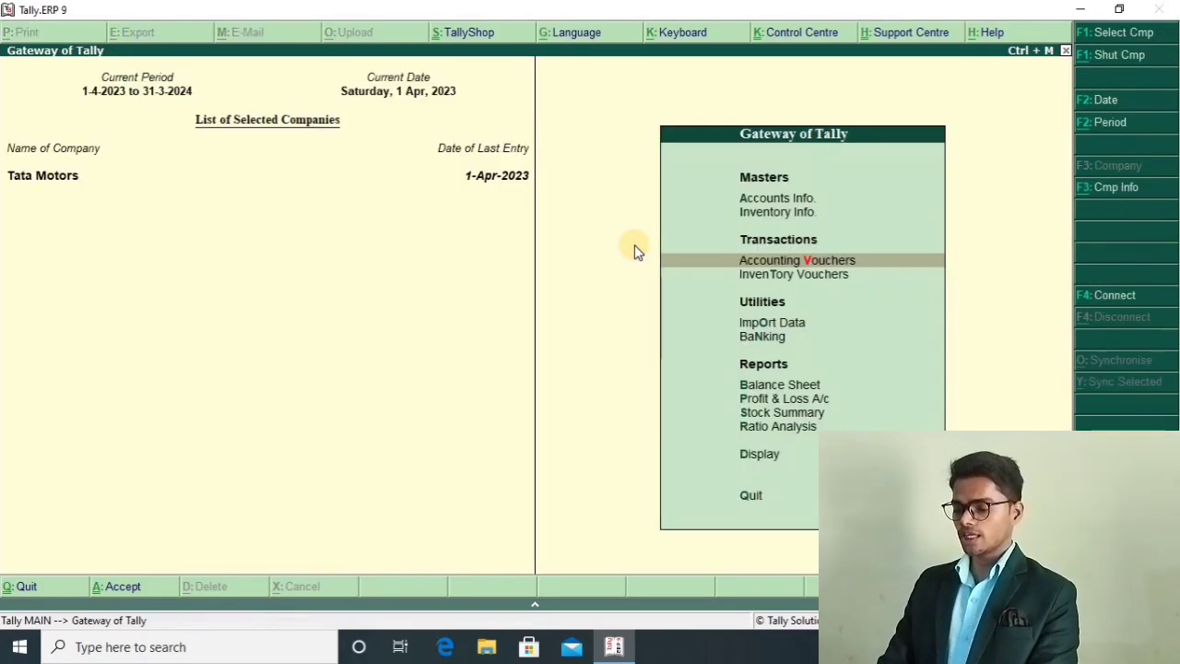
Open the Trial Balance again and expand it to the detailed view to examine the groups under Current Liabilities and Current Assets.
{"action": "key", "text": "Down"}
{"action": "key", "text": "Down"}
{"action": "key", "text": "Down"}
{"action": "key", "text": "Down"}
{"action": "key", "text": "Down"}
{"action": "key", "text": "Down"}
{"action": "key", "text": "Down"}
{"action": "key", "text": "Down"}
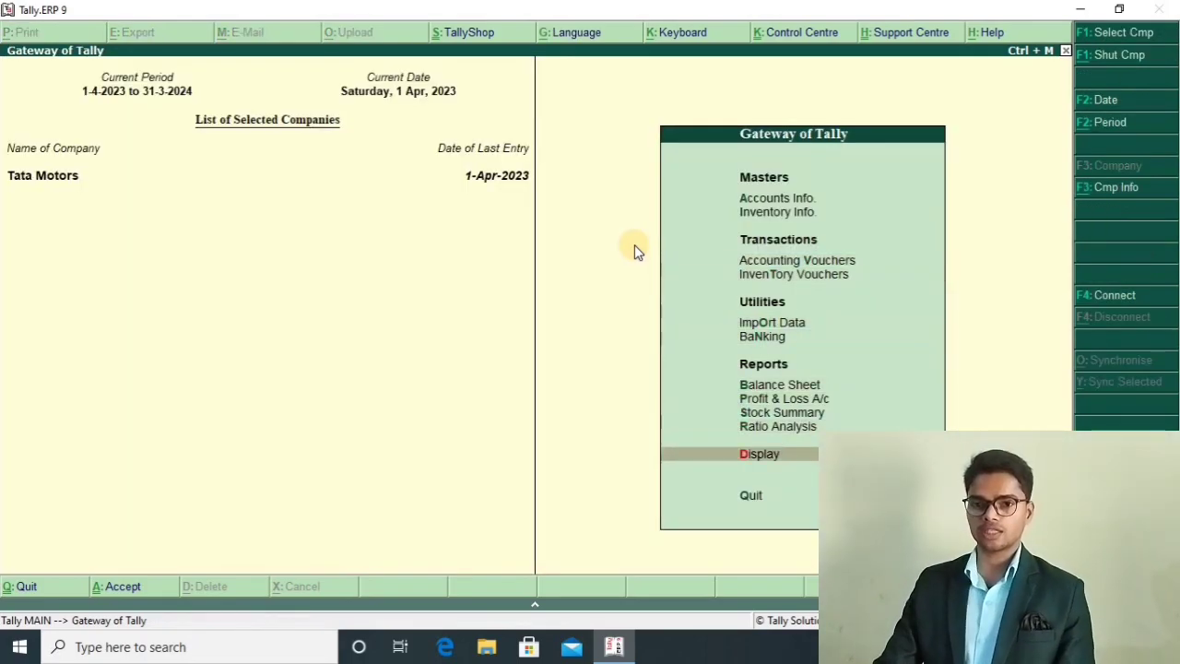
{"action": "key", "text": "Return"}
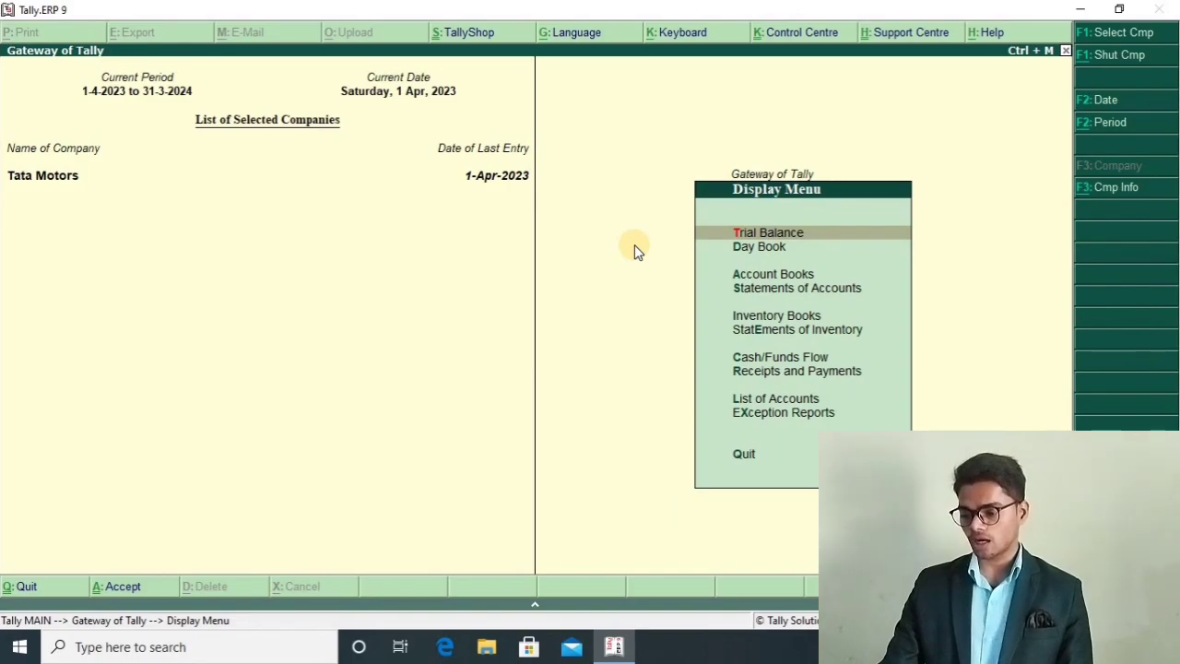
{"action": "key", "text": "Return"}
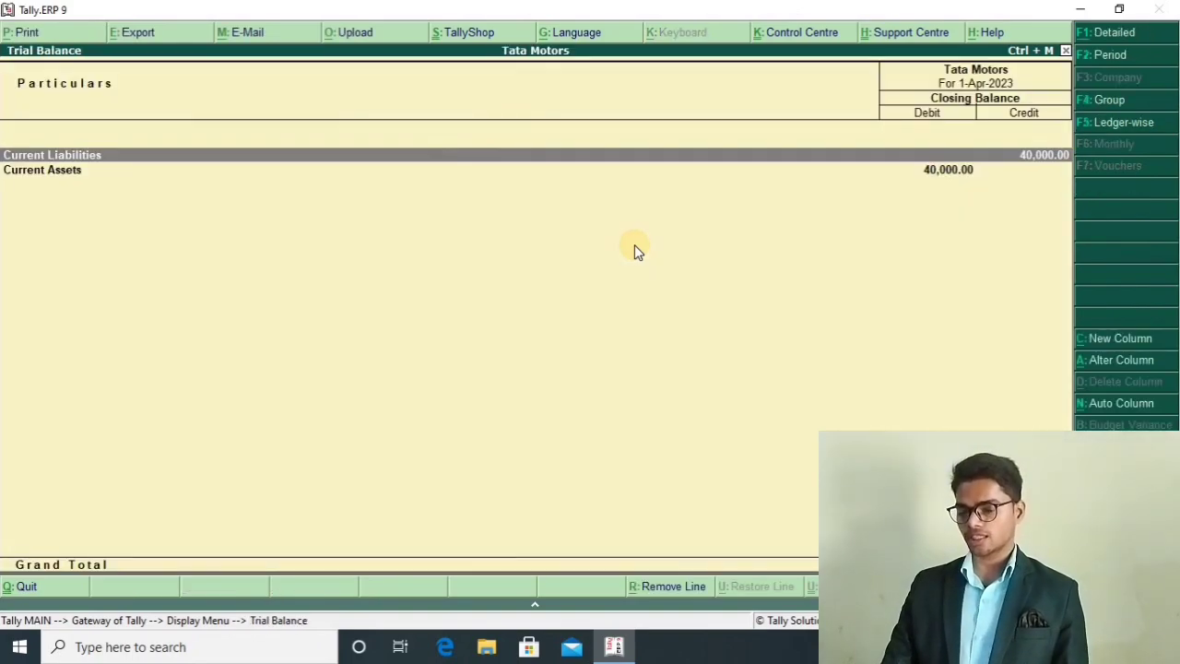
{"action": "key", "text": "Down"}
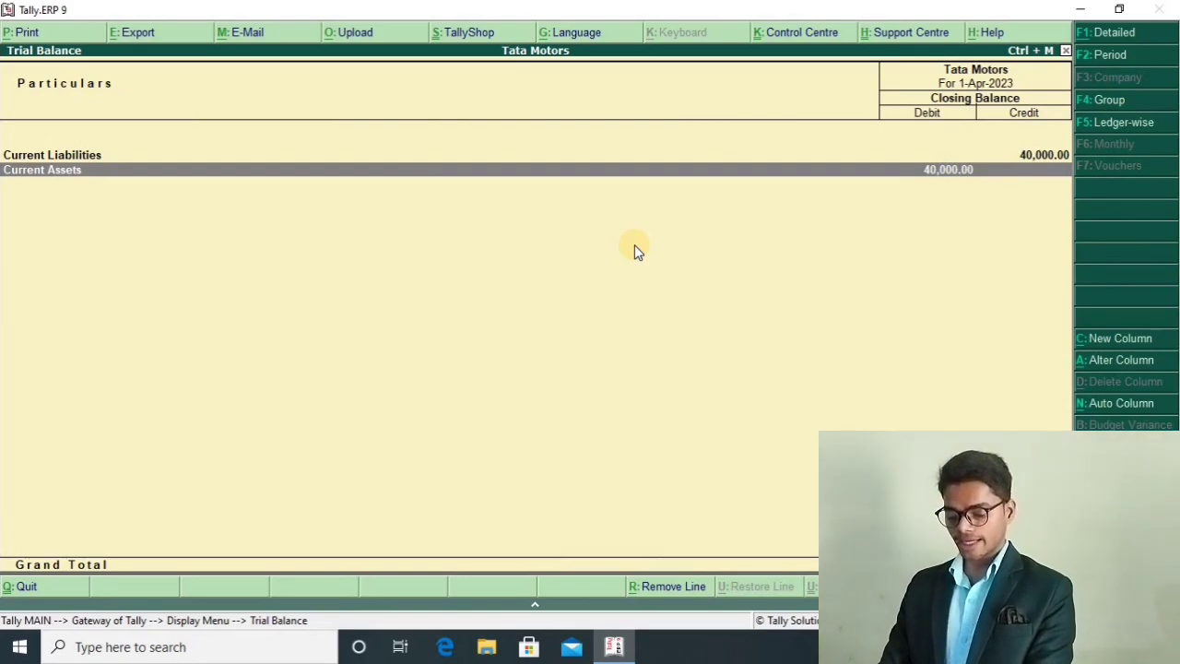
{"action": "key", "text": "alt+F1"}
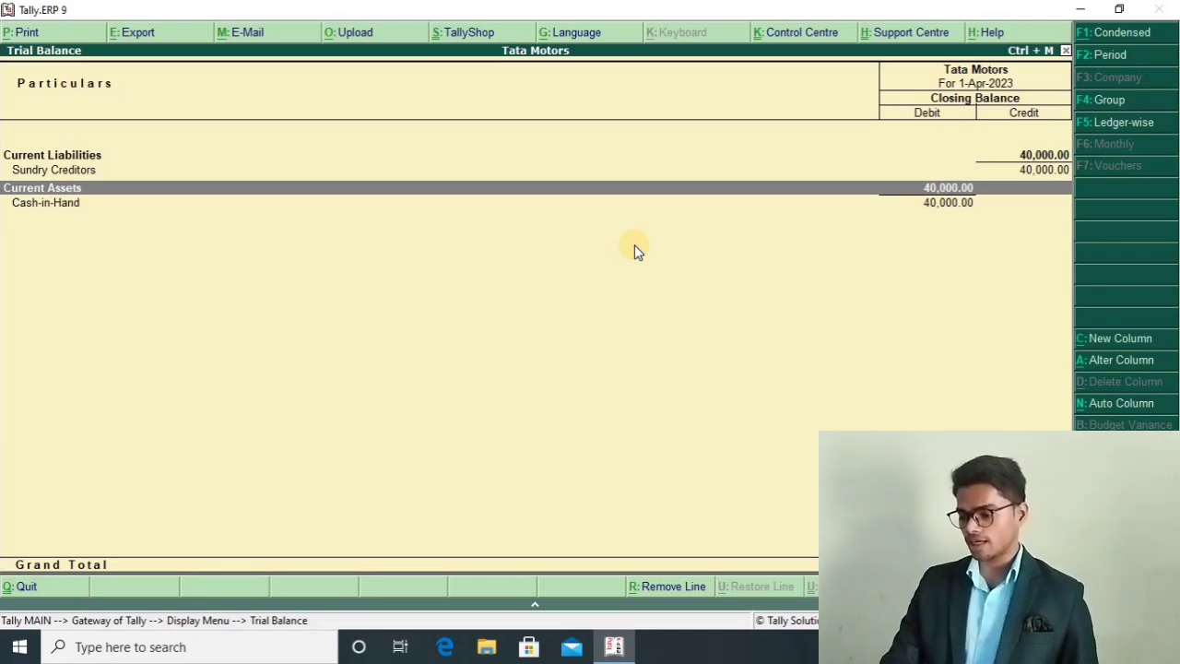
Examine the Sundry Creditors and Cash-in-Hand lines in the detailed Trial Balance.
{"action": "key", "text": "Down"}
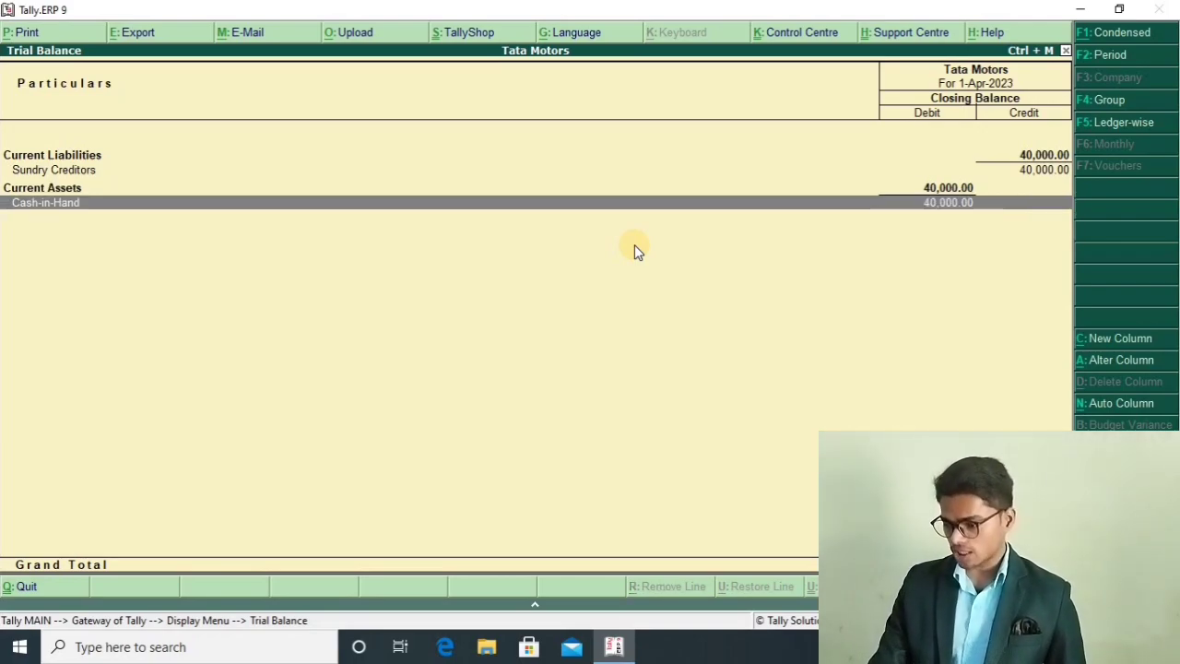
{"action": "key", "text": "Up"}
{"action": "key", "text": "Up"}
{"action": "key", "text": "Up"}
{"action": "key", "text": "Down"}
{"action": "key", "text": "Down"}
{"action": "key", "text": "Down"}
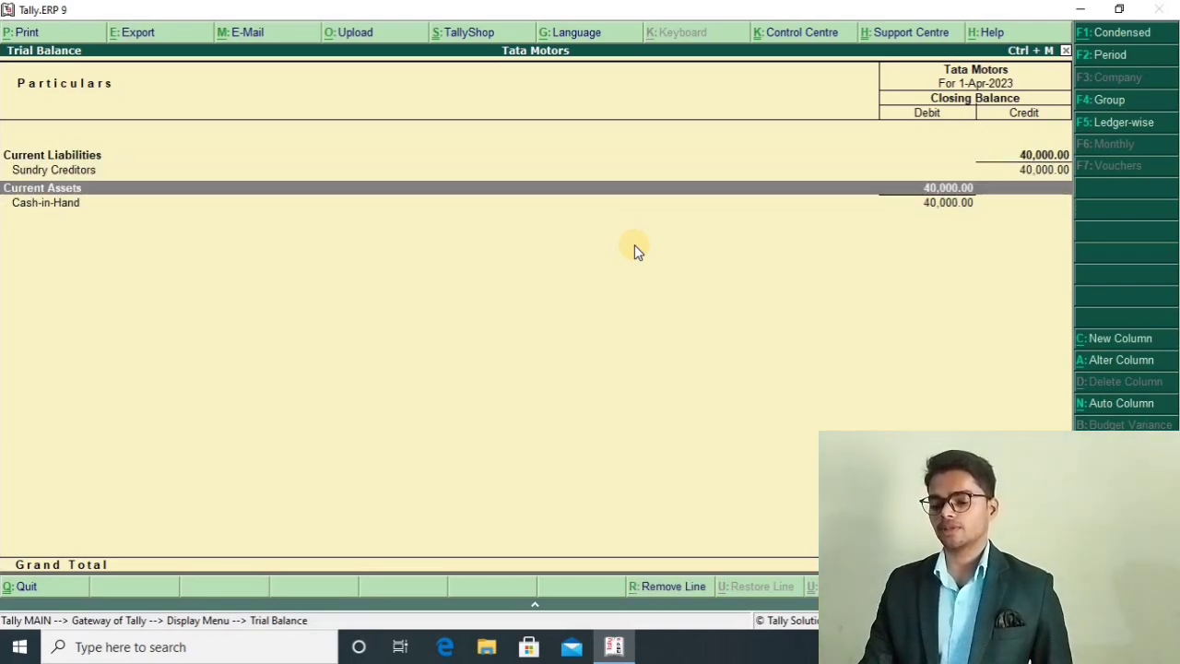
View the Sundry Creditors group summary for Person A and return to the Trial Balance to compare it with Current Assets.
{"action": "key", "text": "Up"}
{"action": "key", "text": "Up"}
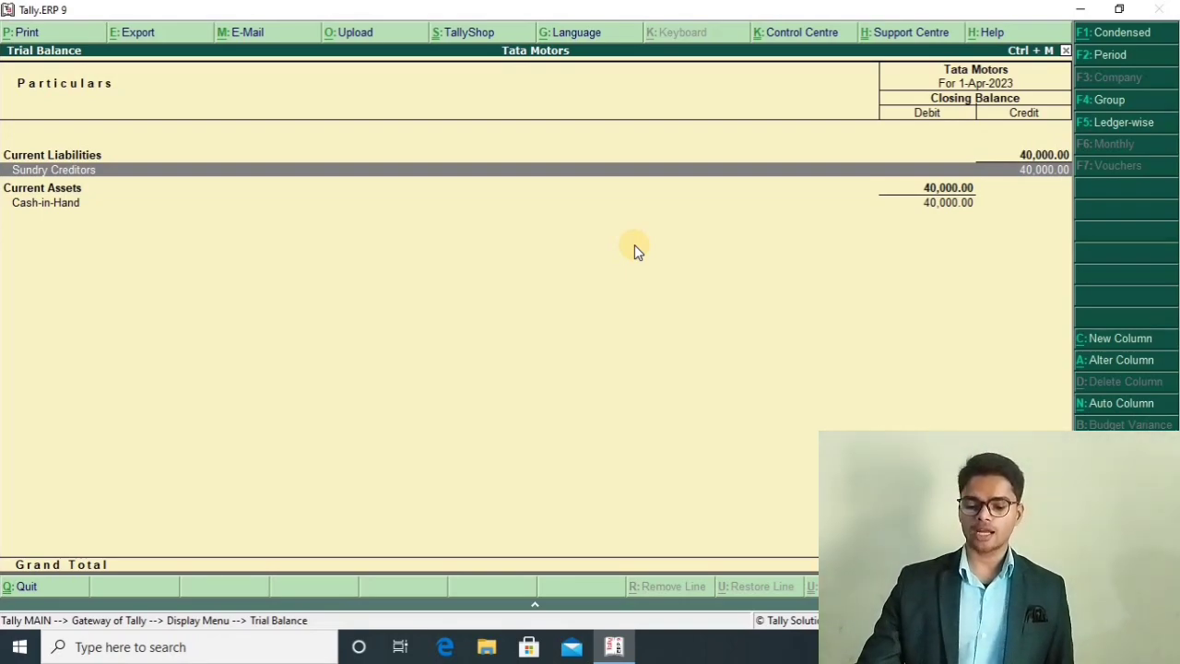
{"action": "key", "text": "Return"}
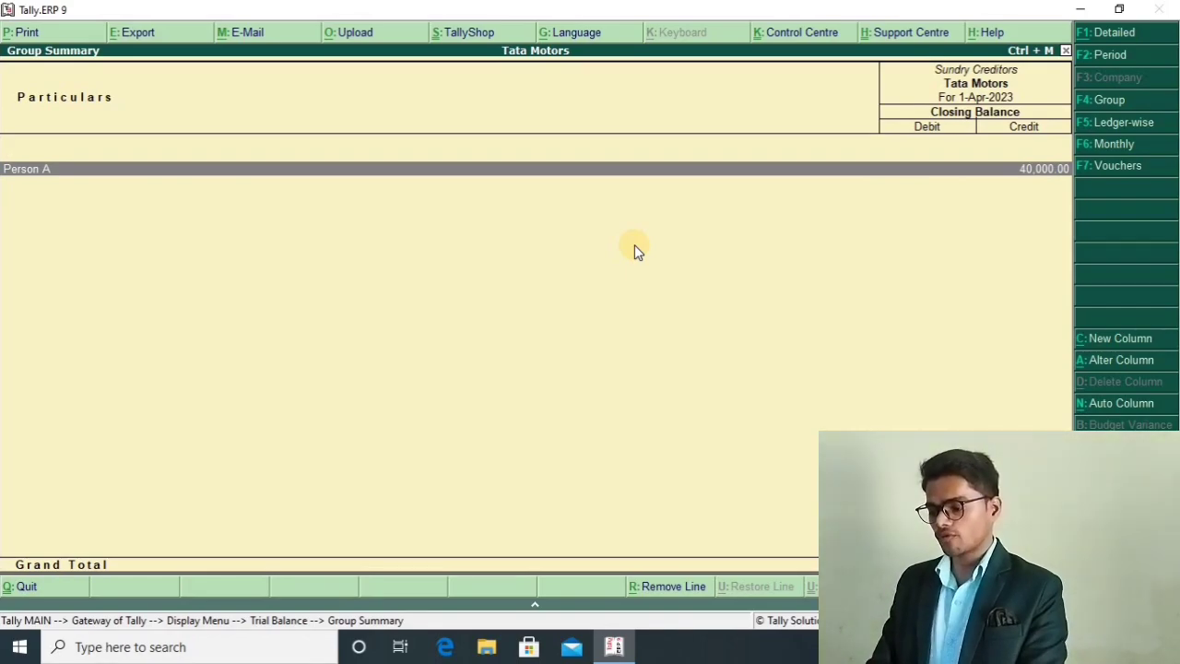
{"action": "key", "text": "Escape"}
{"action": "key", "text": "Down"}
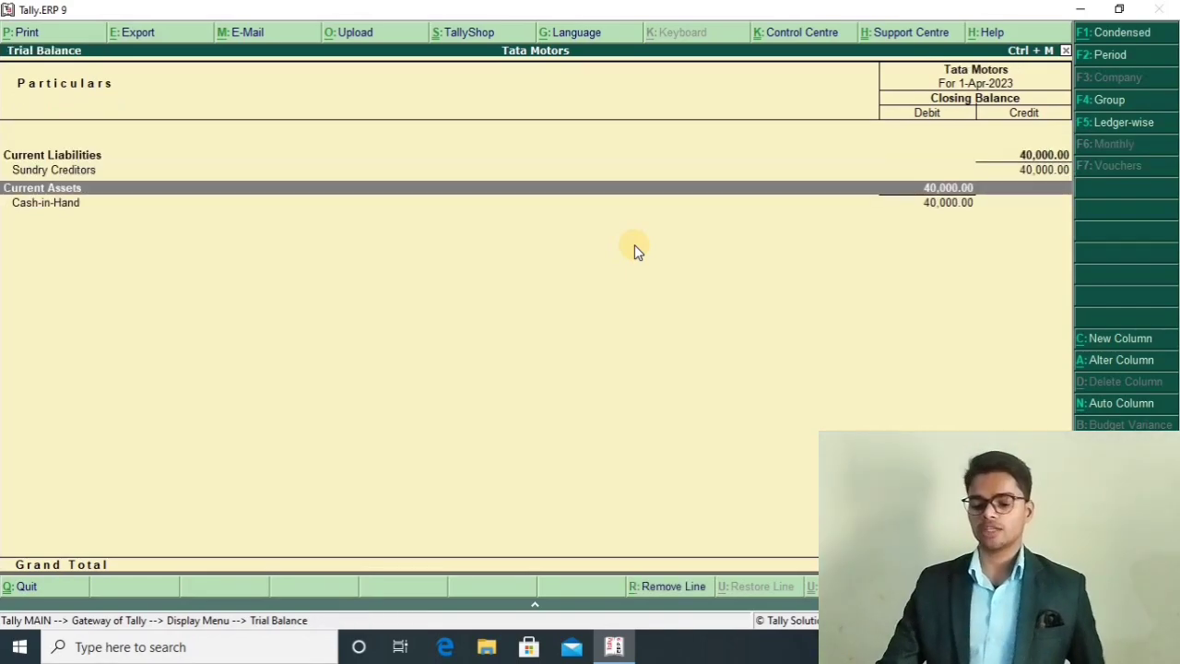
{"action": "key", "text": "Up"}
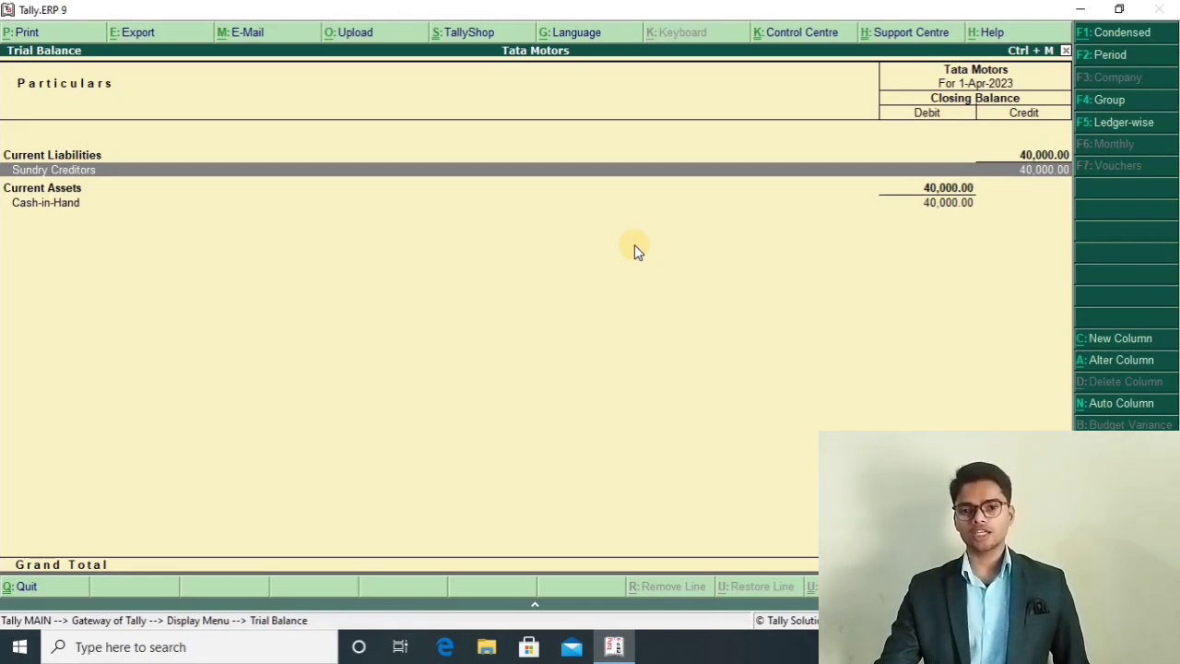
{"action": "key", "text": "Down"}
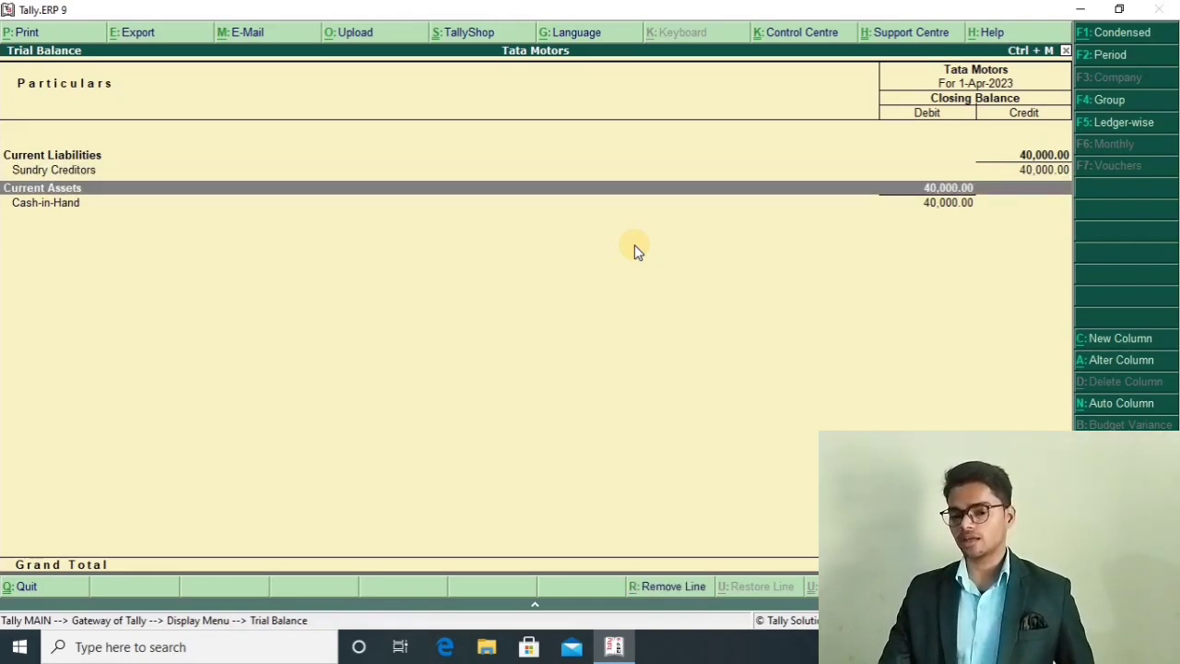
{"action": "key", "text": "Up"}
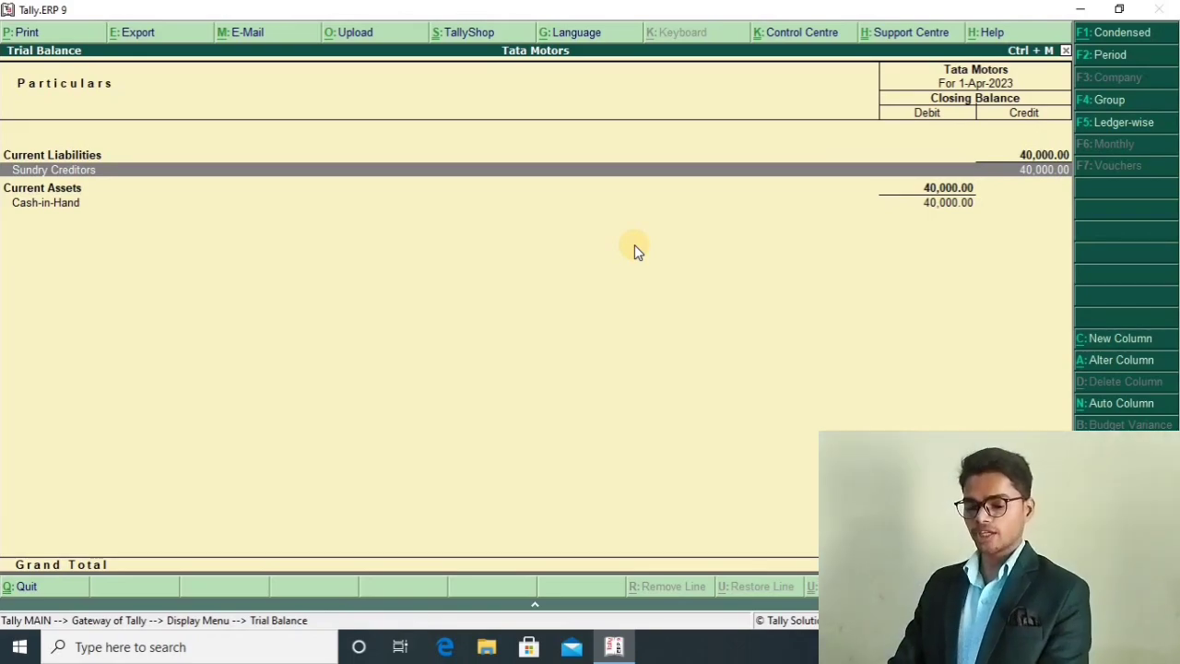
Leave the Trial Balance and start a Payment voucher with Cash as the account and Person A in the particulars.
{"action": "key", "text": "Escape"}
{"action": "key", "text": "Up"}
{"action": "key", "text": "Up"}
{"action": "key", "text": "Up"}
{"action": "key", "text": "Up"}
{"action": "key", "text": "Up"}
{"action": "key", "text": "Up"}
{"action": "key", "text": "Up"}
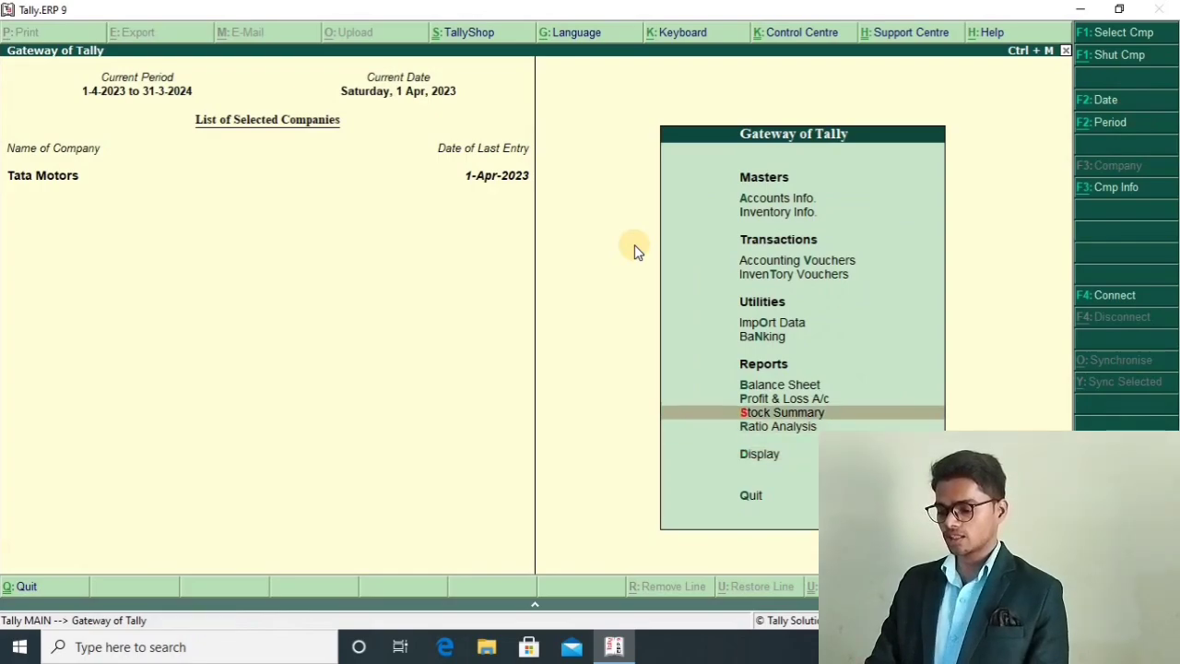
{"action": "key", "text": "Up"}
{"action": "key", "text": "Return"}
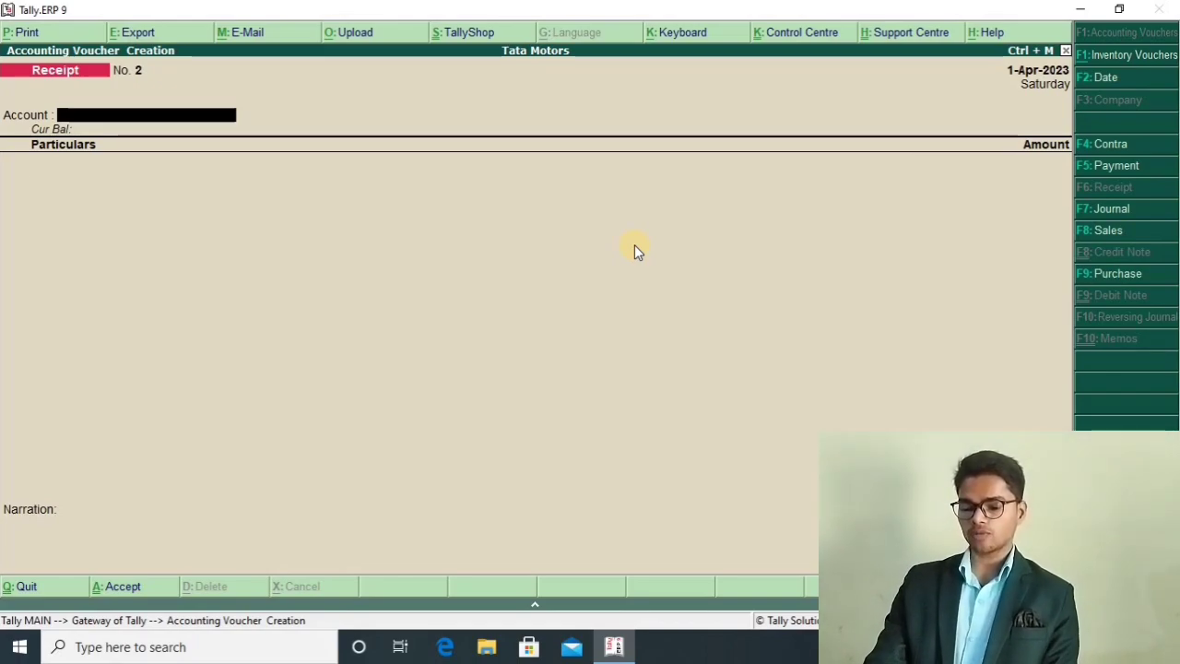
{"action": "key", "text": "F5"}
{"action": "key", "text": "Return"}
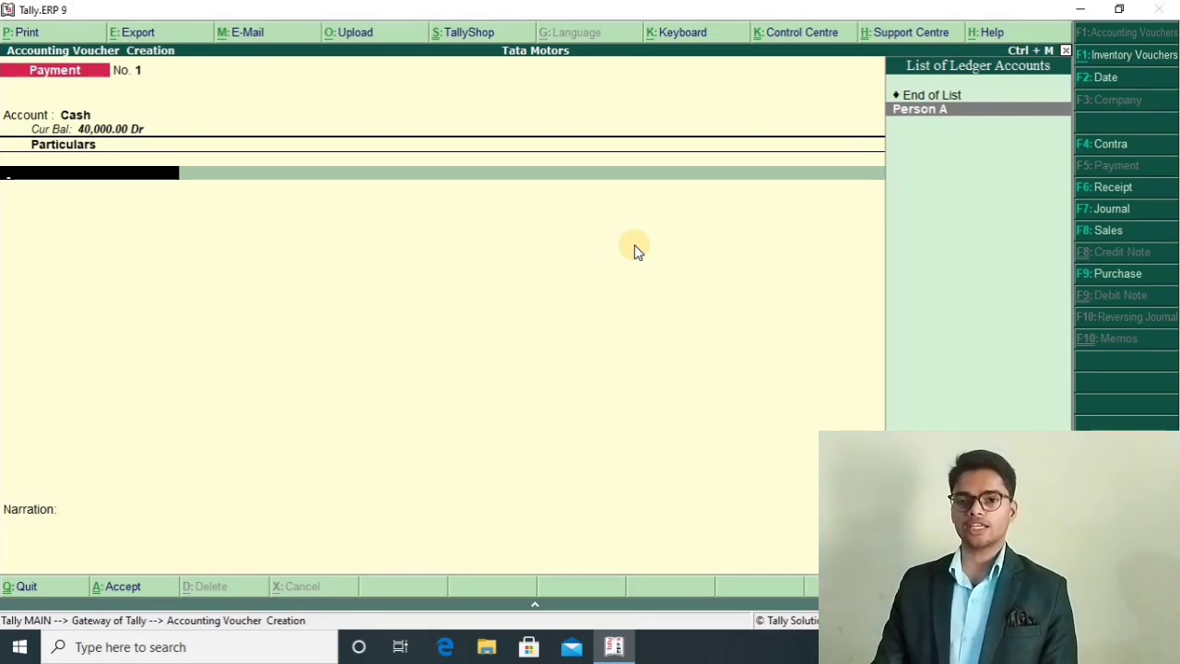
{"action": "key", "text": "Return"}
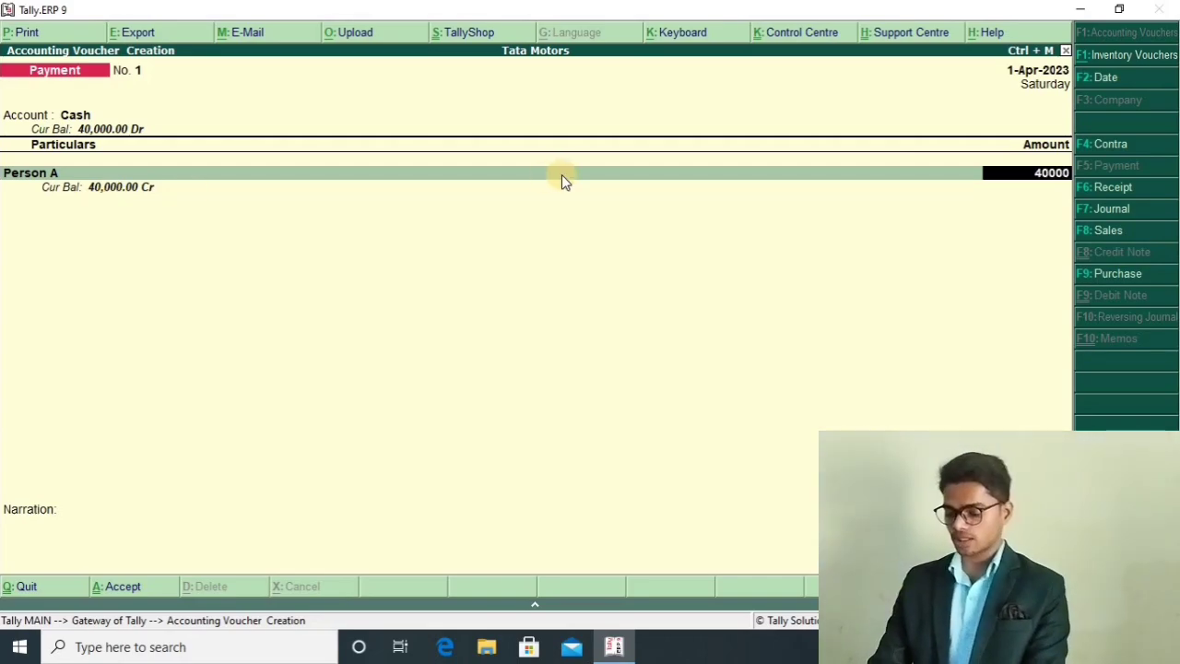
Enter an amount of 40000 for Person A and allocate it On Account in the bill-wise details.
{"action": "key", "text": "Return"}
{"action": "key", "text": "Return"}
{"action": "key", "text": "Return"}
{"action": "key", "text": "Return"}
{"action": "key", "text": "Return"}
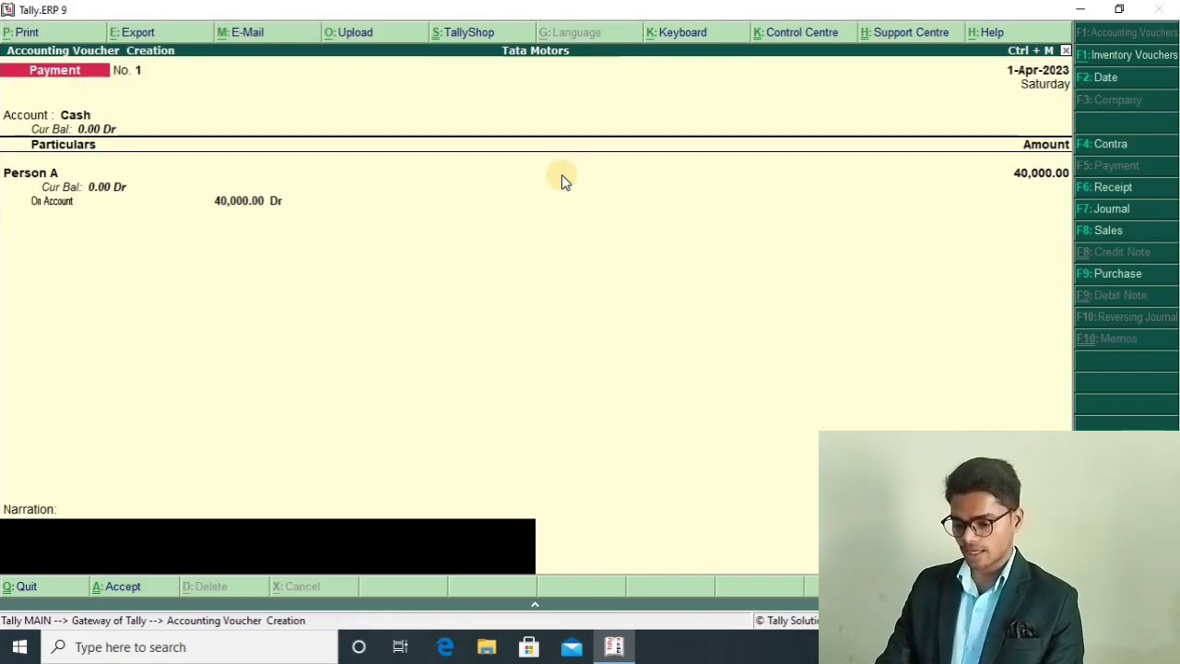
Save the Payment voucher with a blank narration and return to the Gateway of Tally.
{"action": "key", "text": "Return"}
{"action": "key", "text": "Return"}
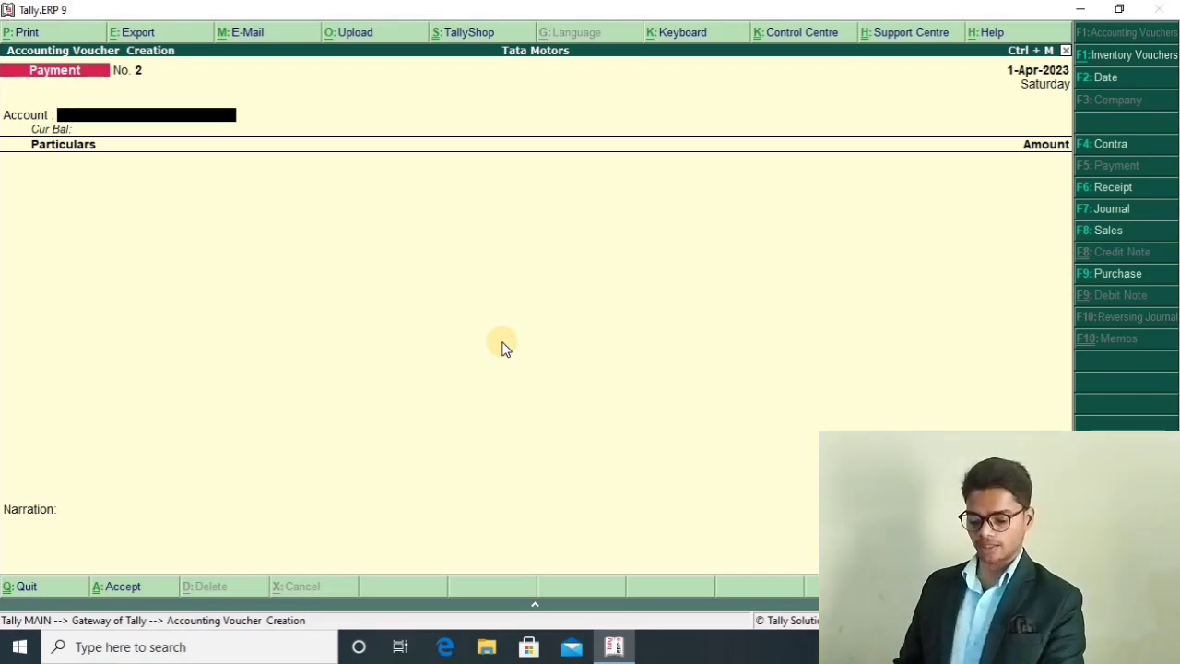
{"action": "key", "text": "Escape"}
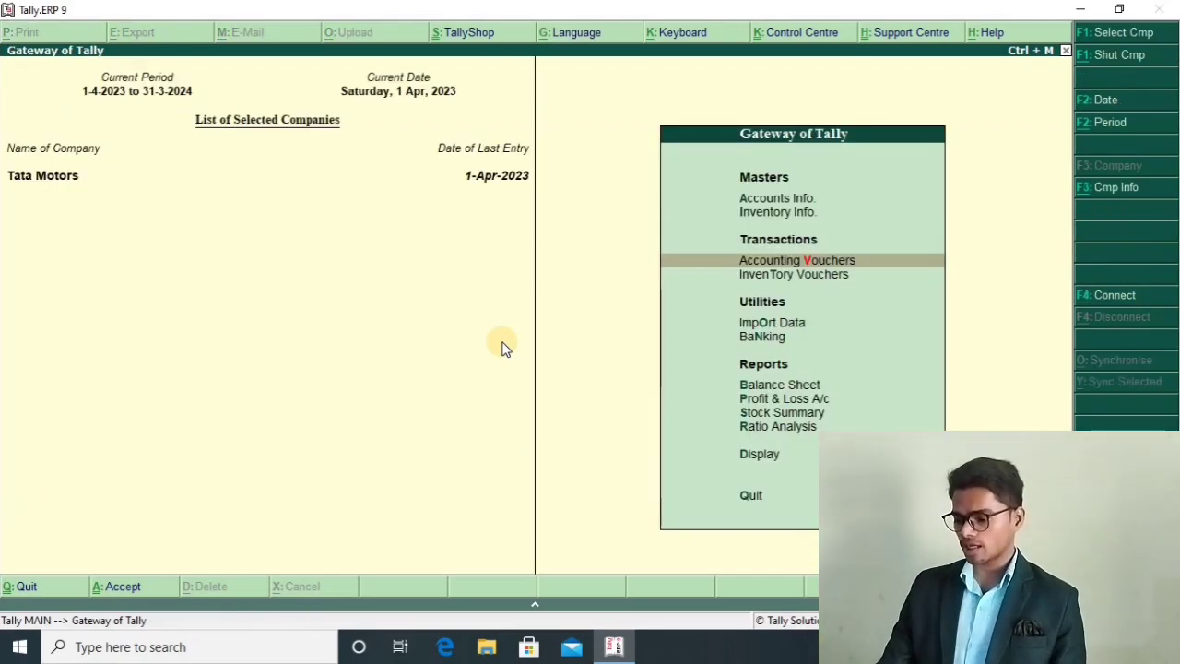
Open the Trial Balance from the display reports and expand it to the detailed view.
{"action": "key", "text": "Down"}
{"action": "key", "text": "Down"}
{"action": "key", "text": "Down"}
{"action": "key", "text": "Down"}
{"action": "key", "text": "Down"}
{"action": "key", "text": "Down"}
{"action": "key", "text": "Down"}
{"action": "key", "text": "Down"}
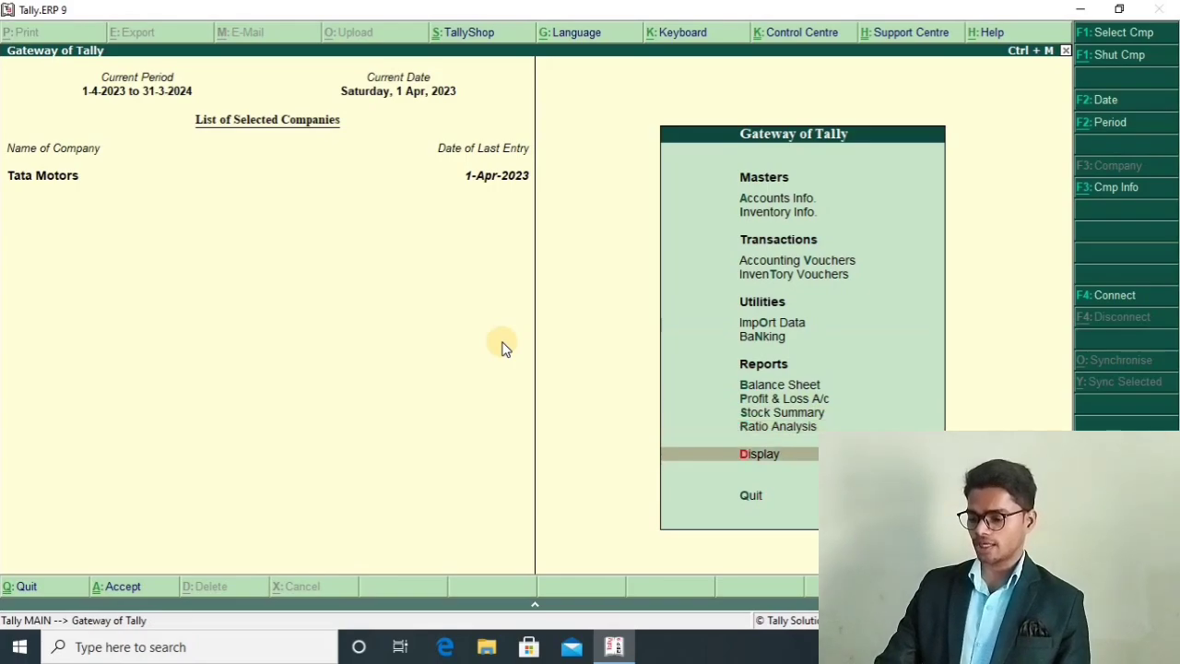
{"action": "key", "text": "Return"}
{"action": "key", "text": "Return"}
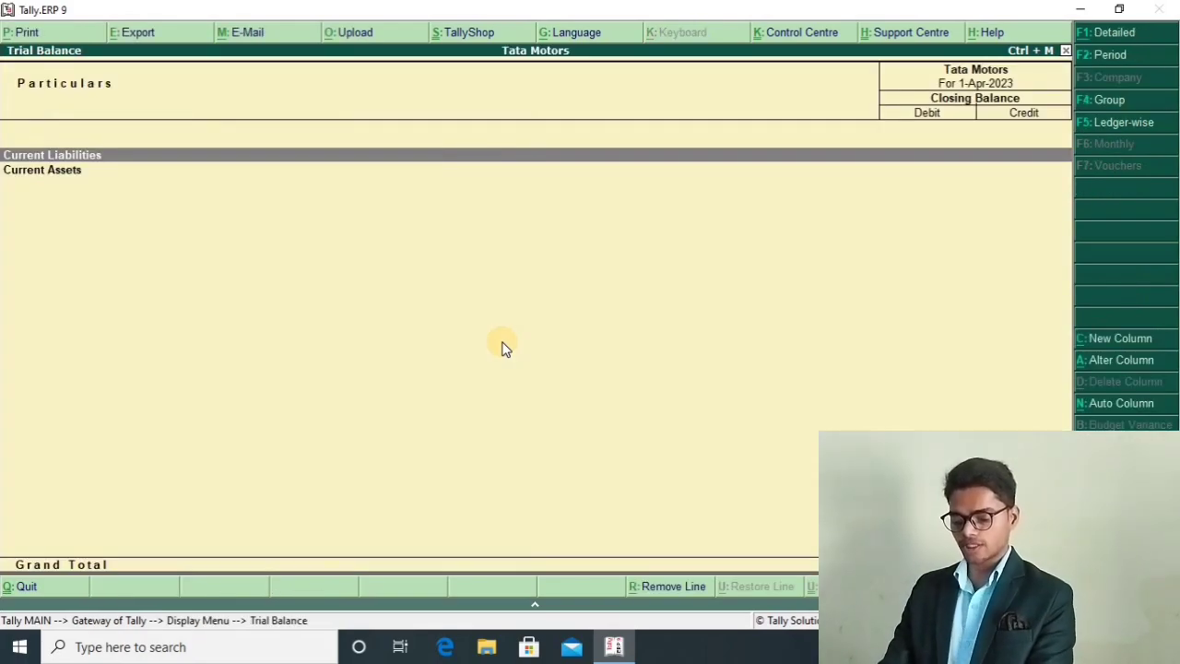
{"action": "key", "text": "alt+F1"}
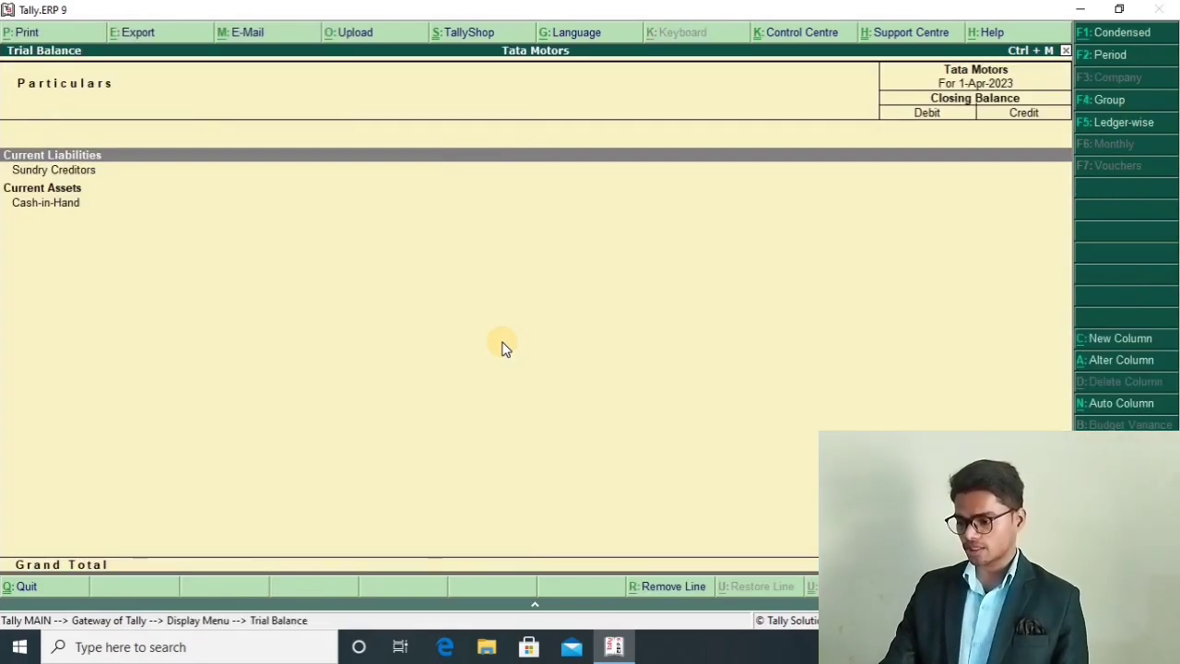
Examine the groups in the Trial Balance and open the Sundry Creditors group summary.
{"action": "key", "text": "Down"}
{"action": "key", "text": "Down"}
{"action": "key", "text": "Up"}
{"action": "key", "text": "Up"}
{"action": "key", "text": "Up"}
{"action": "key", "text": "Down"}
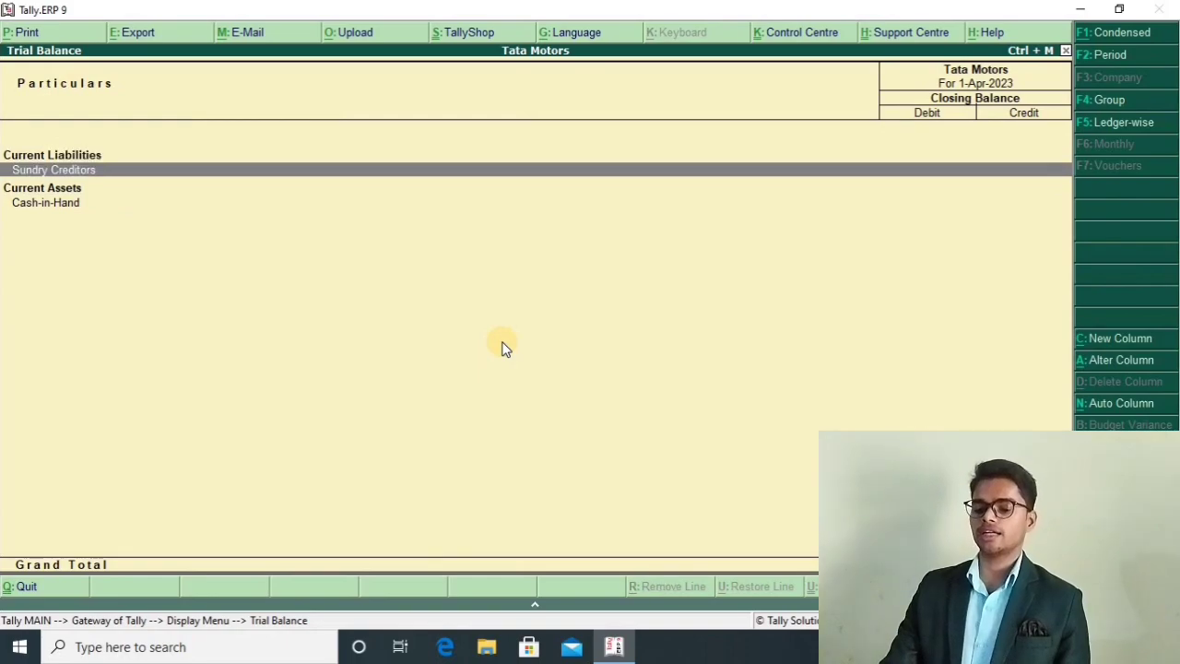
{"action": "key", "text": "Return"}
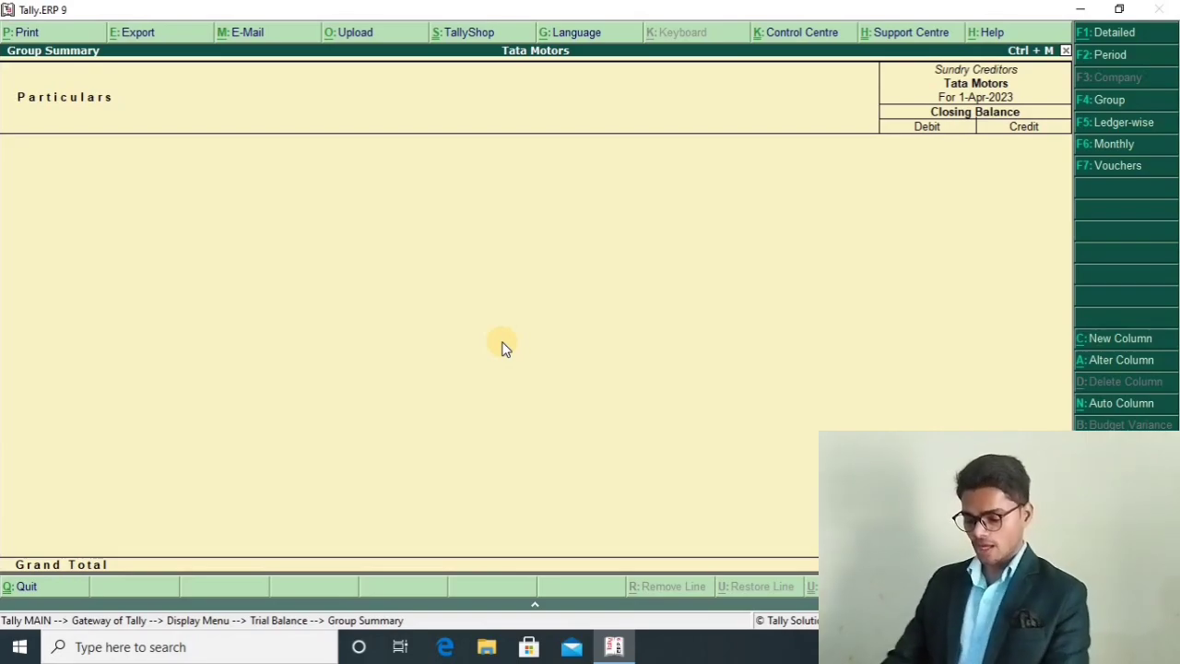
Open the Day Book in detailed view, examine the Payment and Receipt vouchers, and return to the Gateway of Tally.
{"action": "key", "text": "Escape"}
{"action": "key", "text": "Escape"}
{"action": "key", "text": "Down"}
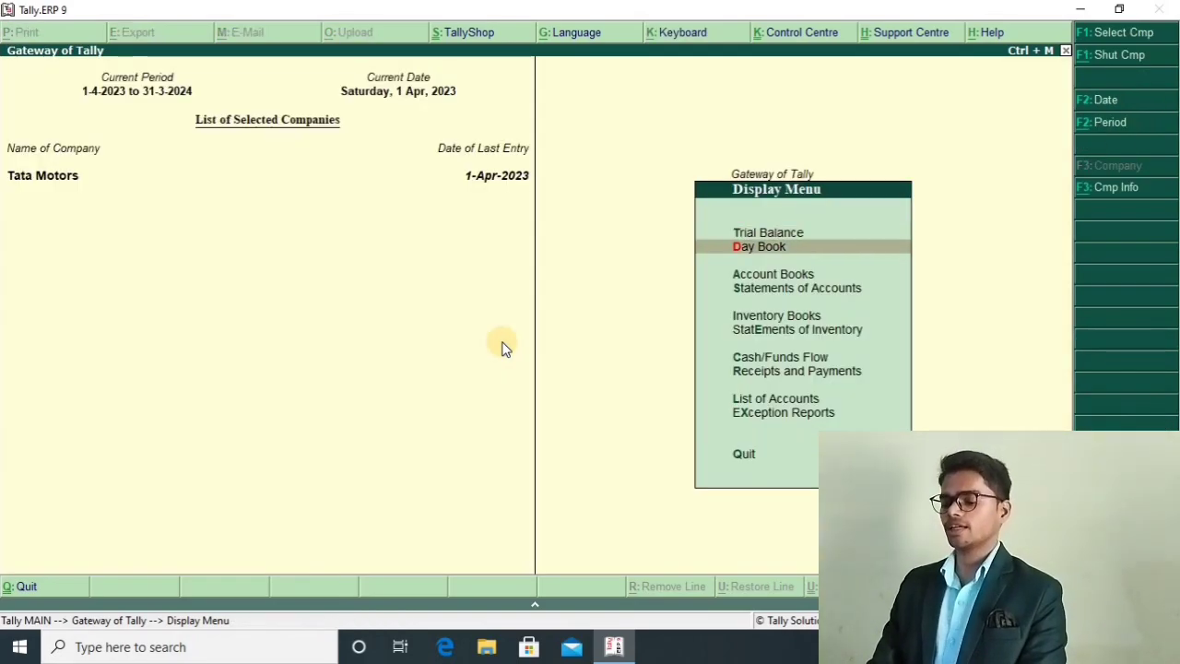
{"action": "key", "text": "Return"}
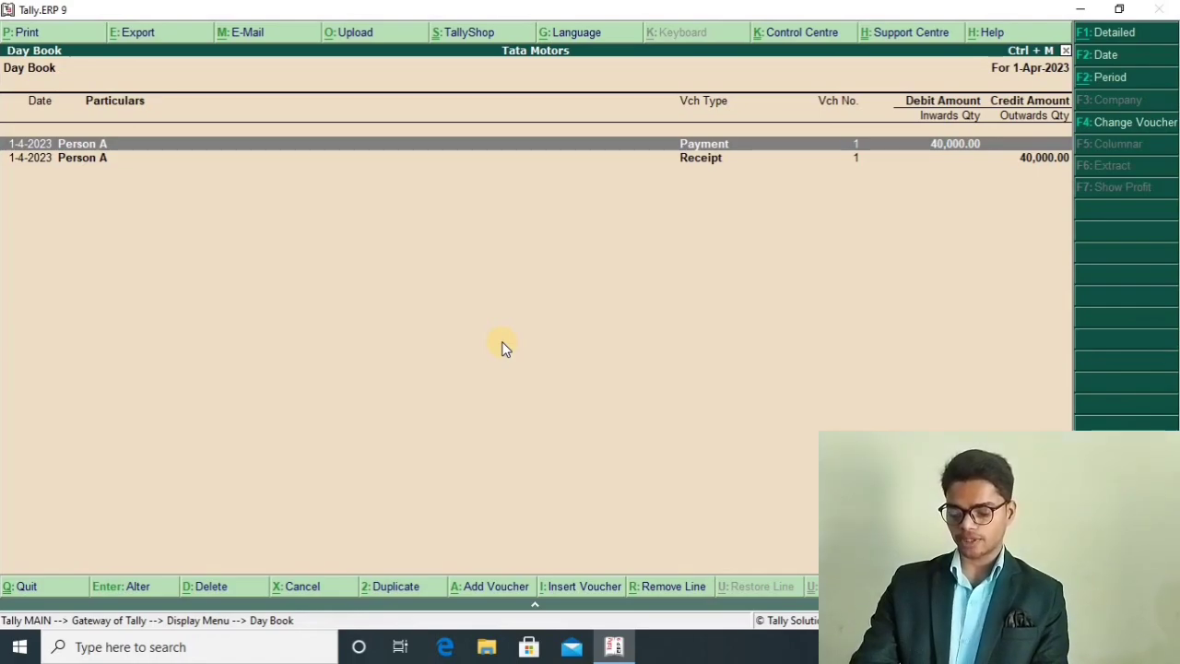
{"action": "key", "text": "alt+F1"}
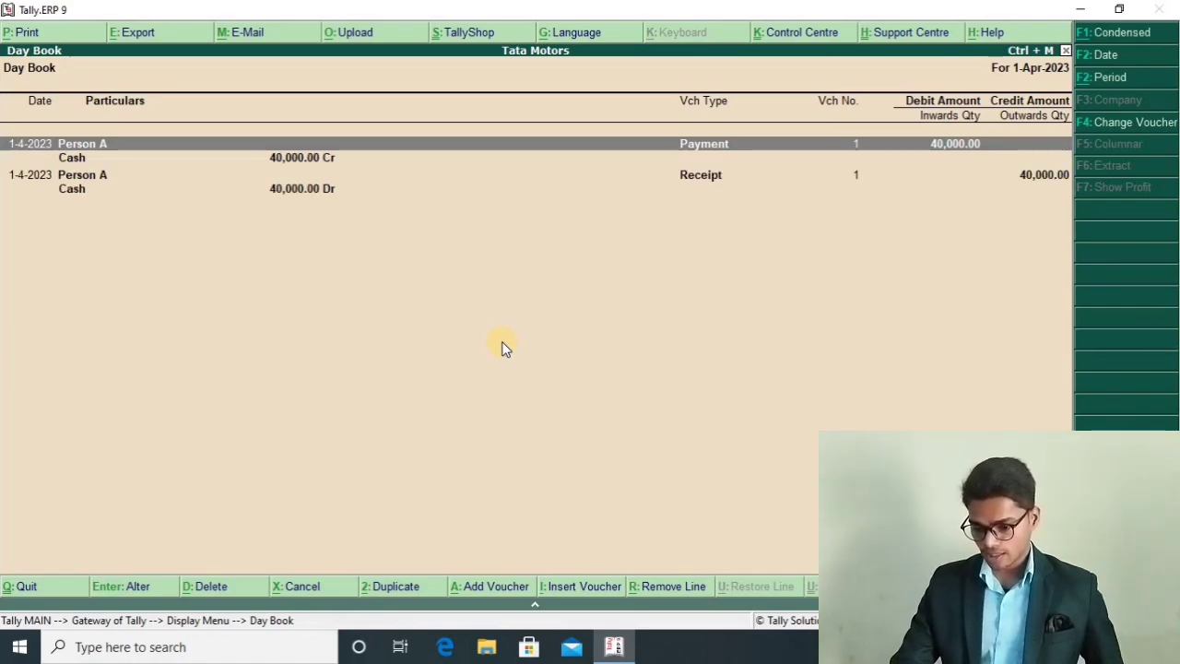
{"action": "key", "text": "Down"}
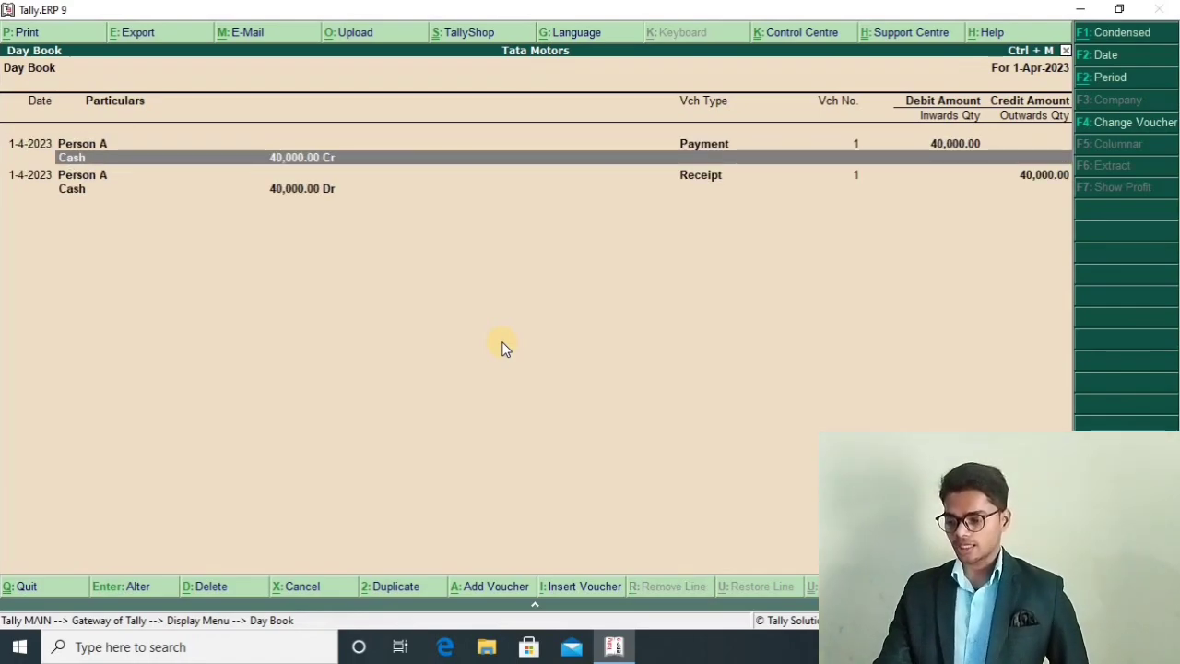
{"action": "key", "text": "Down"}
{"action": "key", "text": "Up"}
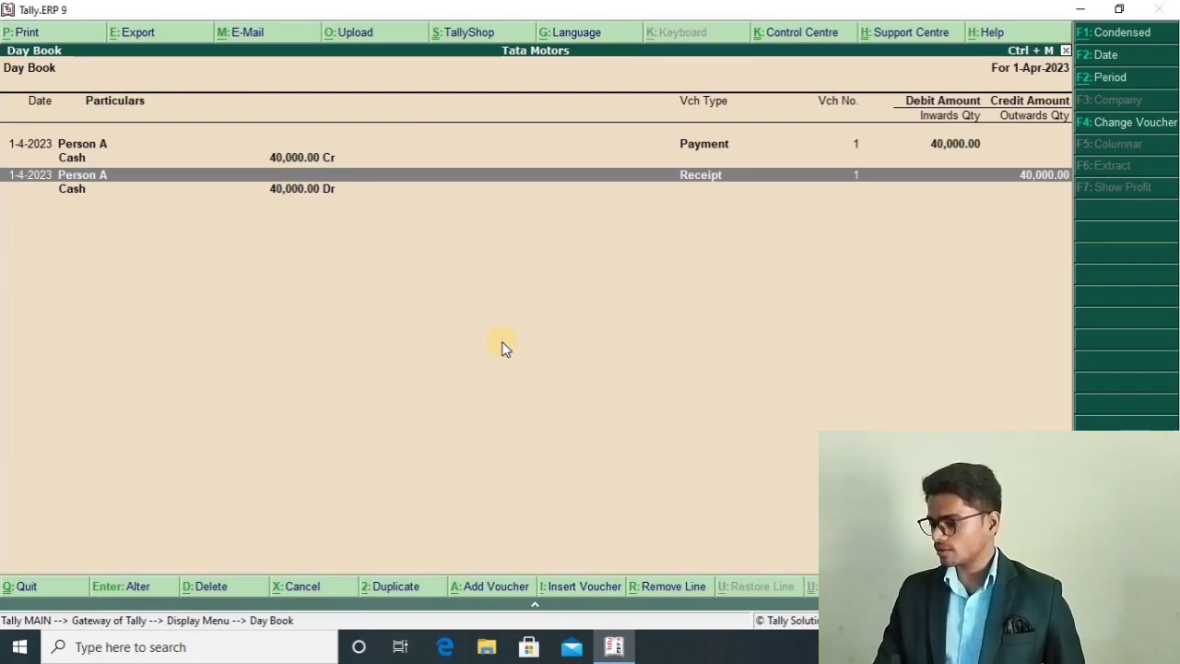
{"action": "key", "text": "Up"}
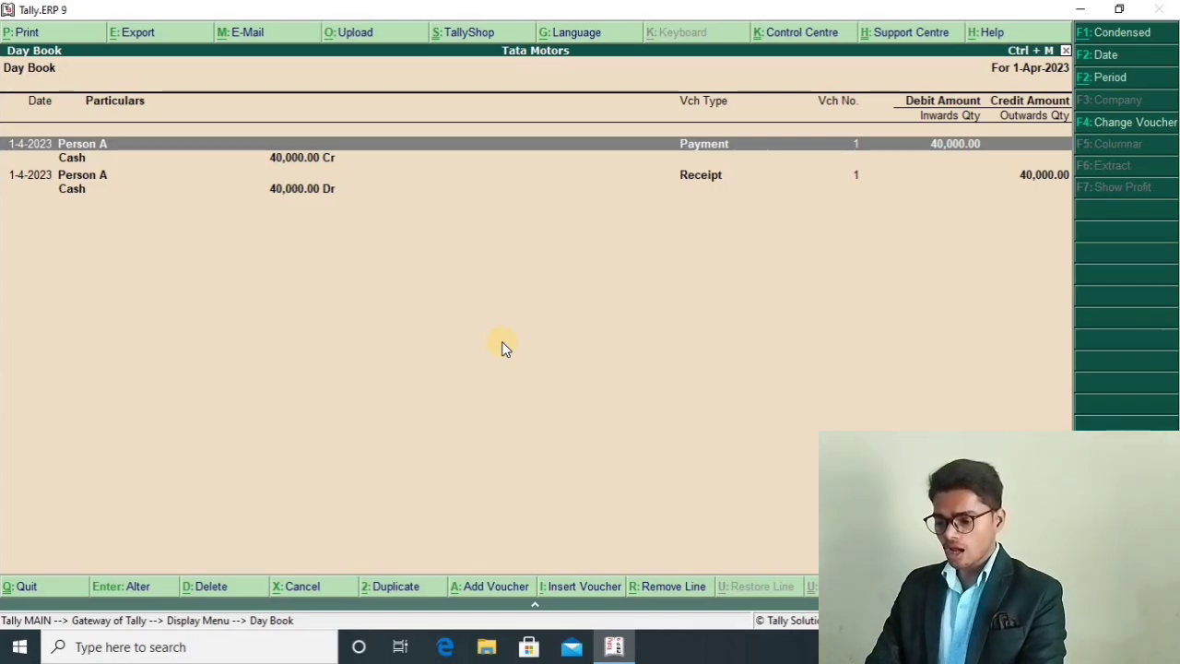
{"action": "key", "text": "Escape"}
{"action": "key", "text": "Up"}
{"action": "key", "text": "Up"}
{"action": "key", "text": "Up"}
{"action": "key", "text": "Up"}
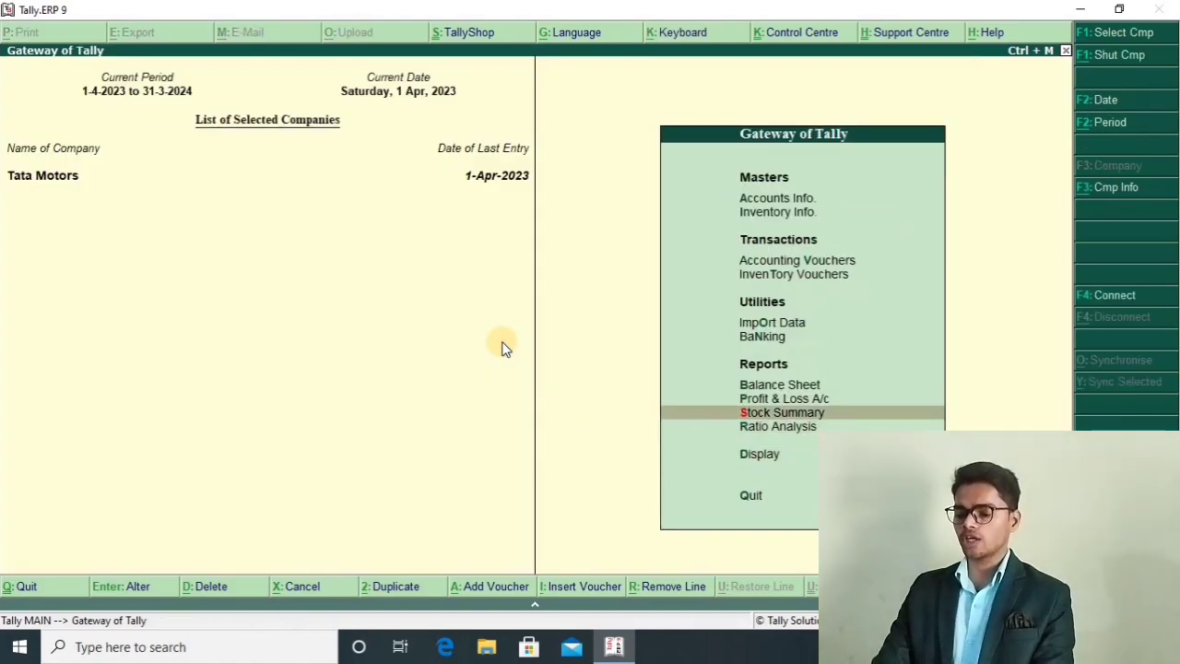
{"action": "key", "text": "Up"}
{"action": "key", "text": "Up"}
{"action": "key", "text": "Up"}
{"action": "key", "text": "Up"}
{"action": "key", "text": "Up"}
{"action": "key", "text": "Down"}
{"action": "key", "text": "Down"}
{"action": "key", "text": "Down"}
{"action": "key", "text": "Down"}
{"action": "key", "text": "Down"}
{"action": "key", "text": "Down"}
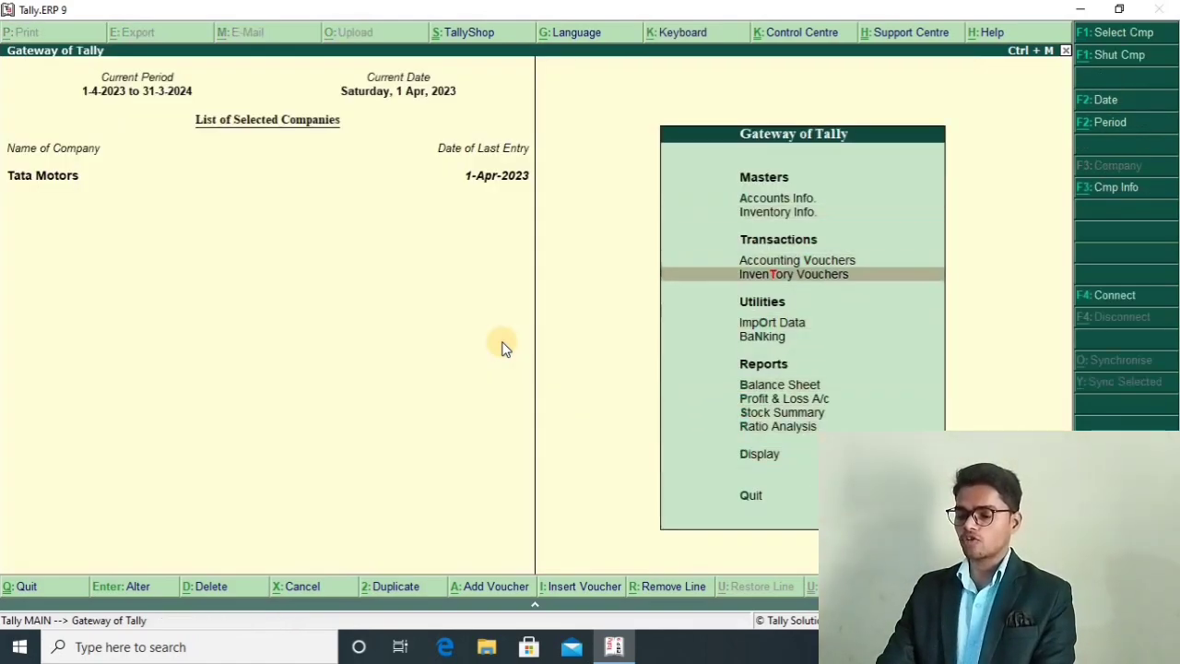
{"action": "key", "text": "Down"}
{"action": "key", "text": "Down"}
{"action": "key", "text": "Down"}
{"action": "key", "text": "Down"}
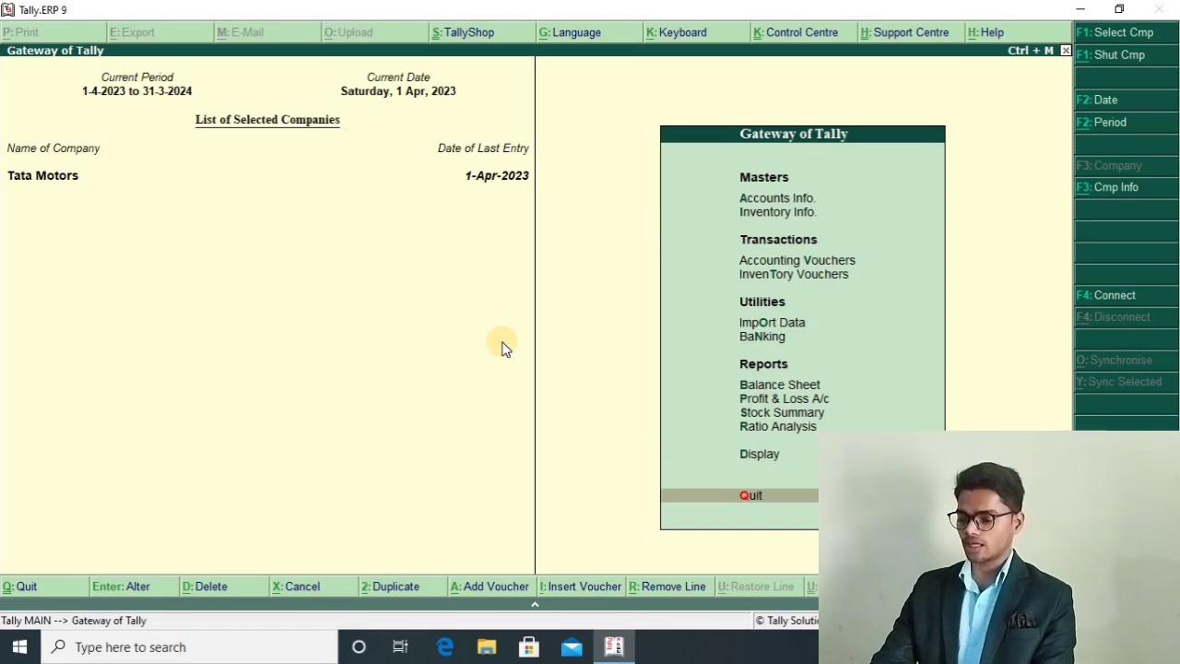
Open the Day Book again from the display reports and expand it to the detailed view.
{"action": "key", "text": "Up"}
{"action": "key", "text": "Return"}
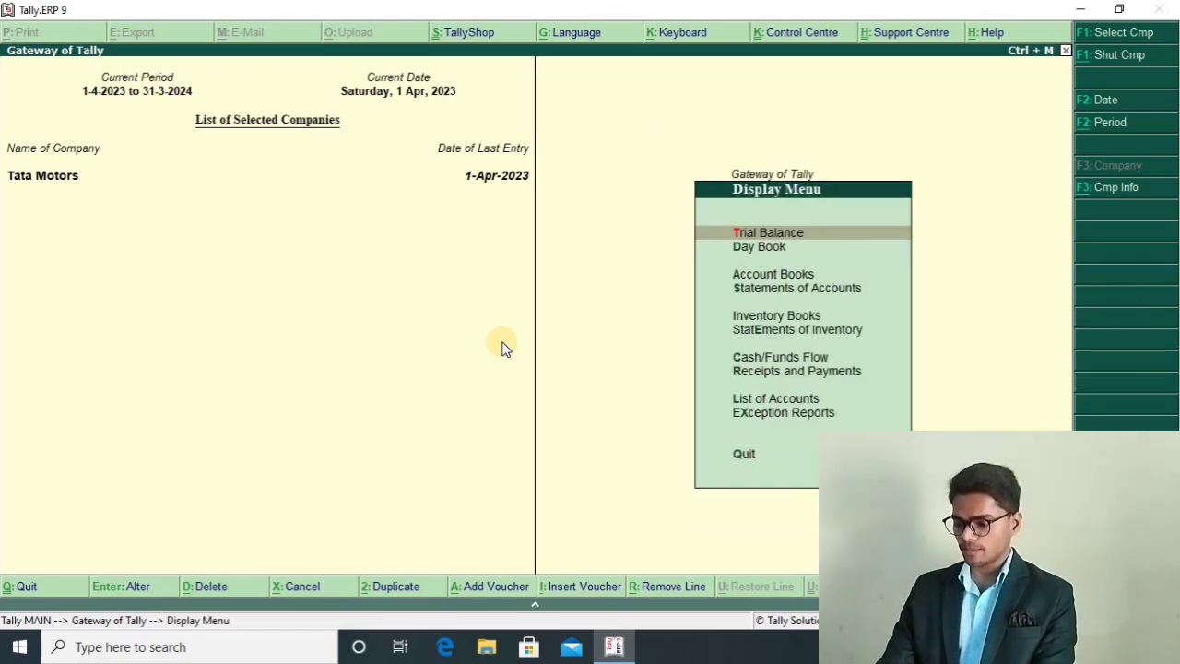
{"action": "key", "text": "Down"}
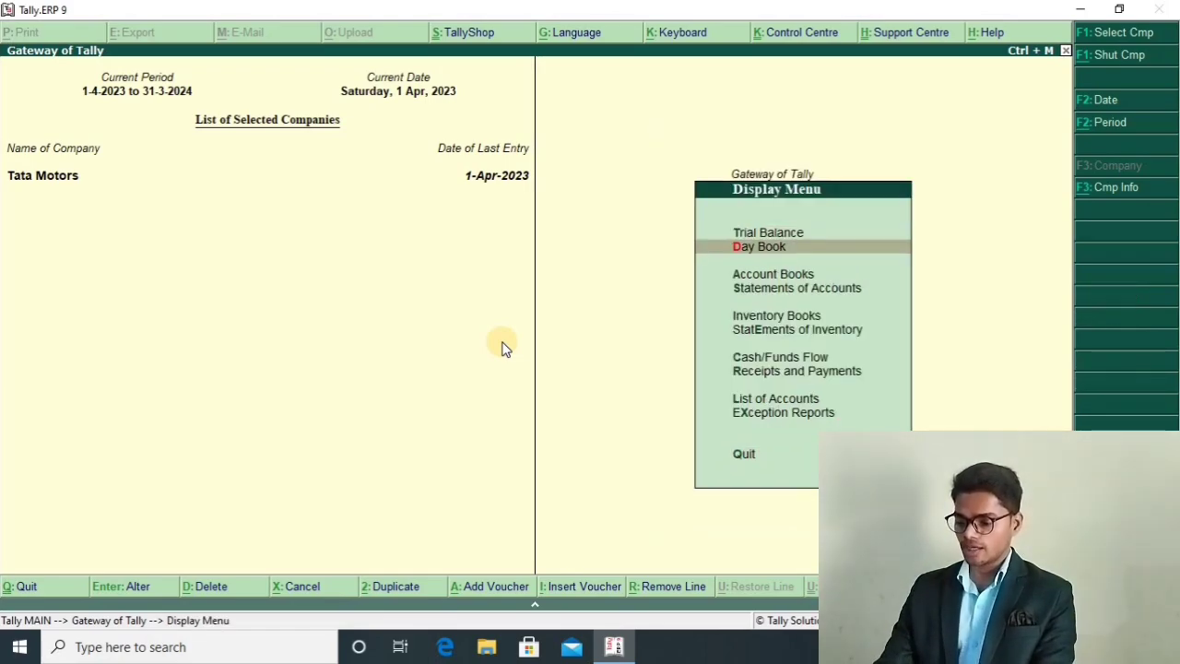
{"action": "key", "text": "Return"}
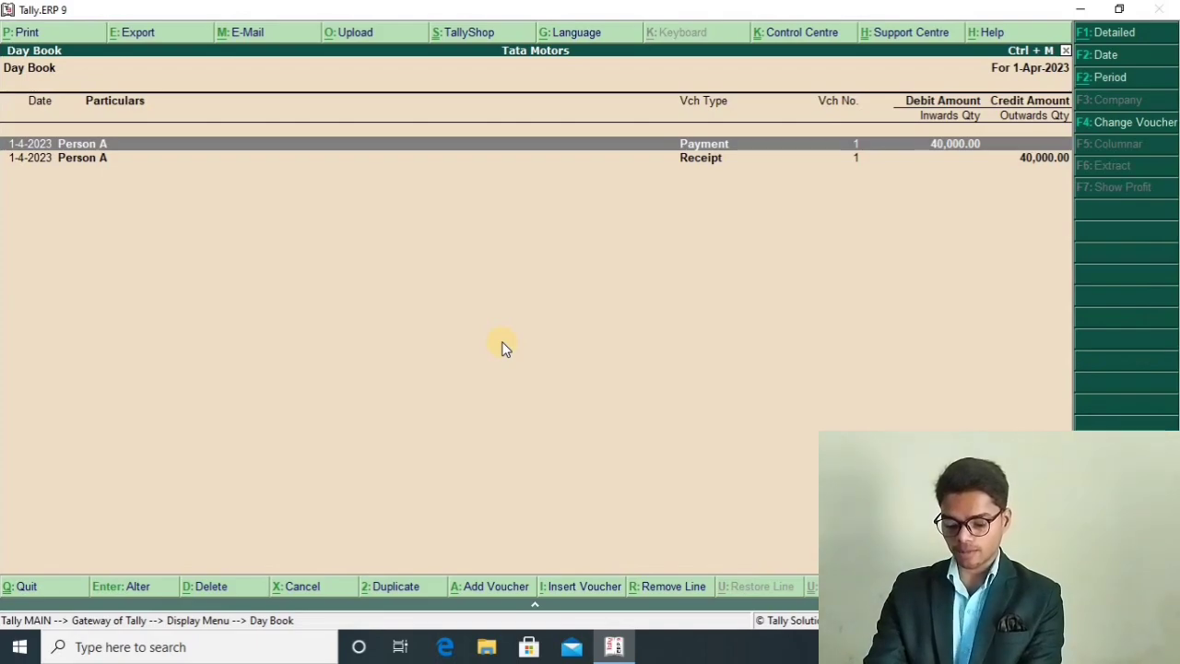
{"action": "key", "text": "alt+F1"}
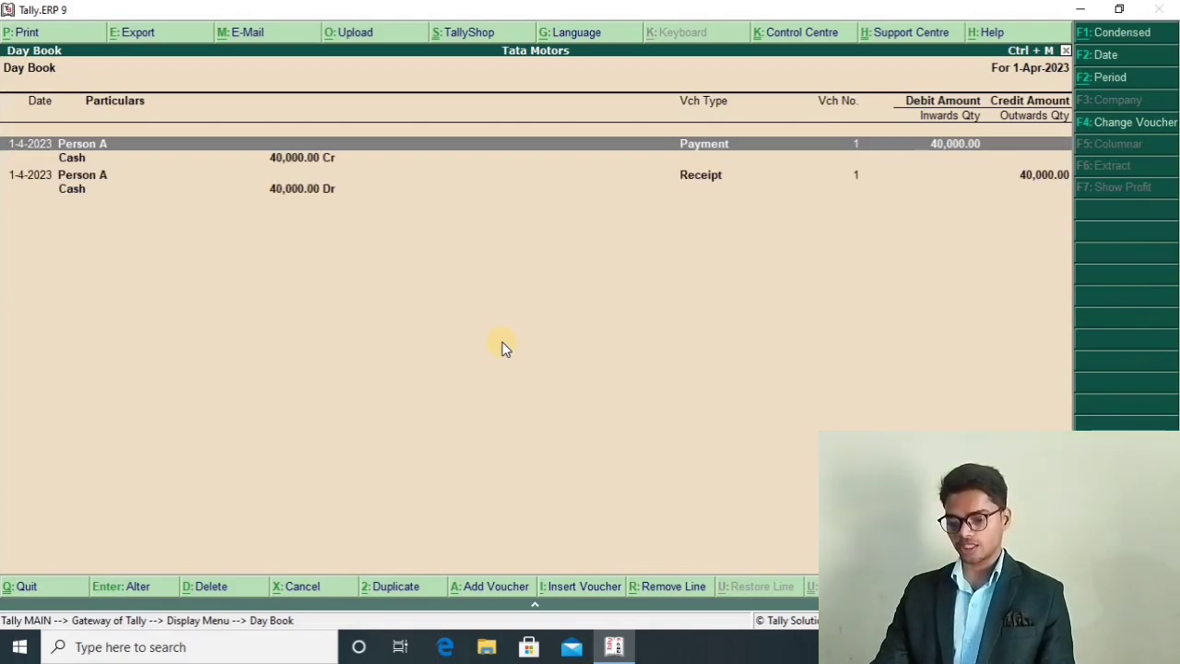
Compare the Person A and Cash entries of the Payment and Receipt vouchers in the Day Book.
{"action": "key", "text": "Down"}
{"action": "key", "text": "Down"}
{"action": "key", "text": "Down"}
{"action": "key", "text": "Up"}
{"action": "key", "text": "Up"}
{"action": "key", "text": "Up"}
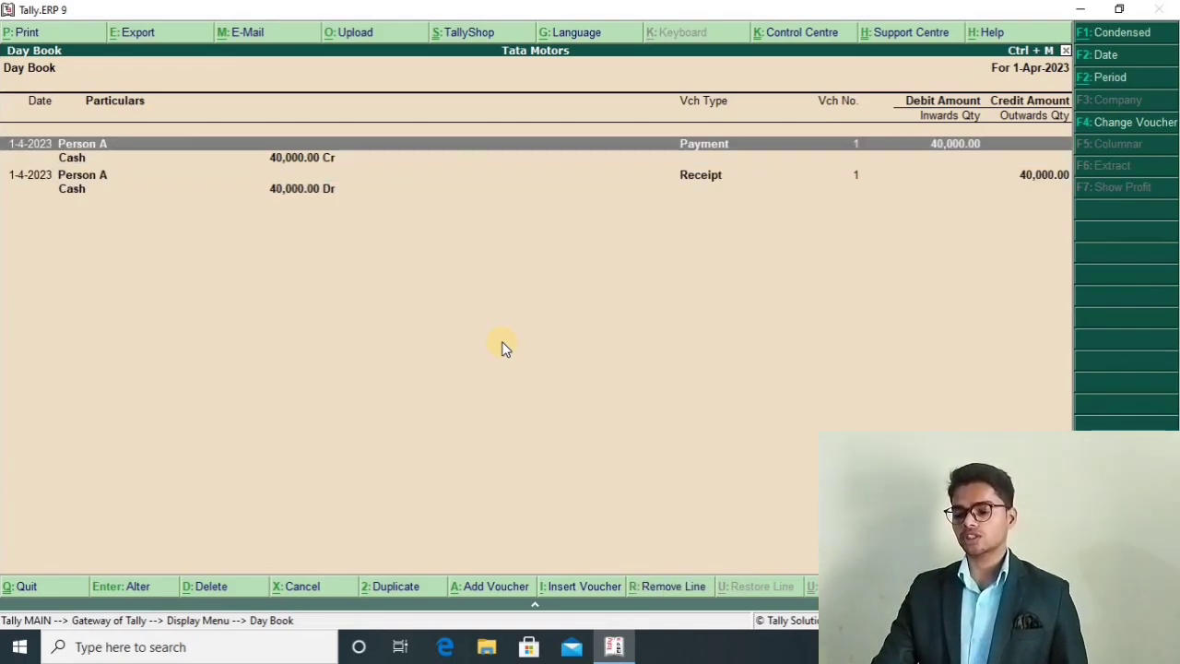
{"action": "key", "text": "Down"}
{"action": "key", "text": "Down"}
{"action": "key", "text": "Up"}
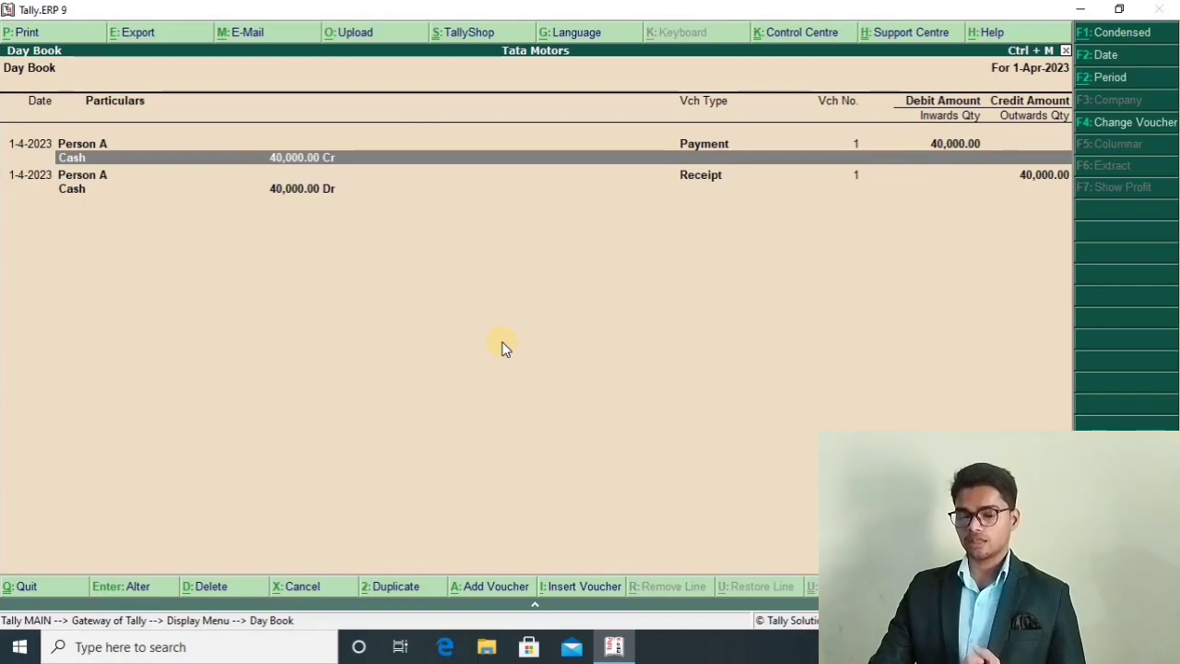
Recheck the Person A and Cash lines of both vouchers in the detailed Day Book.
{"action": "key", "text": "Down"}
{"action": "key", "text": "Down"}
{"action": "key", "text": "Up"}
{"action": "key", "text": "Up"}
{"action": "key", "text": "Up"}
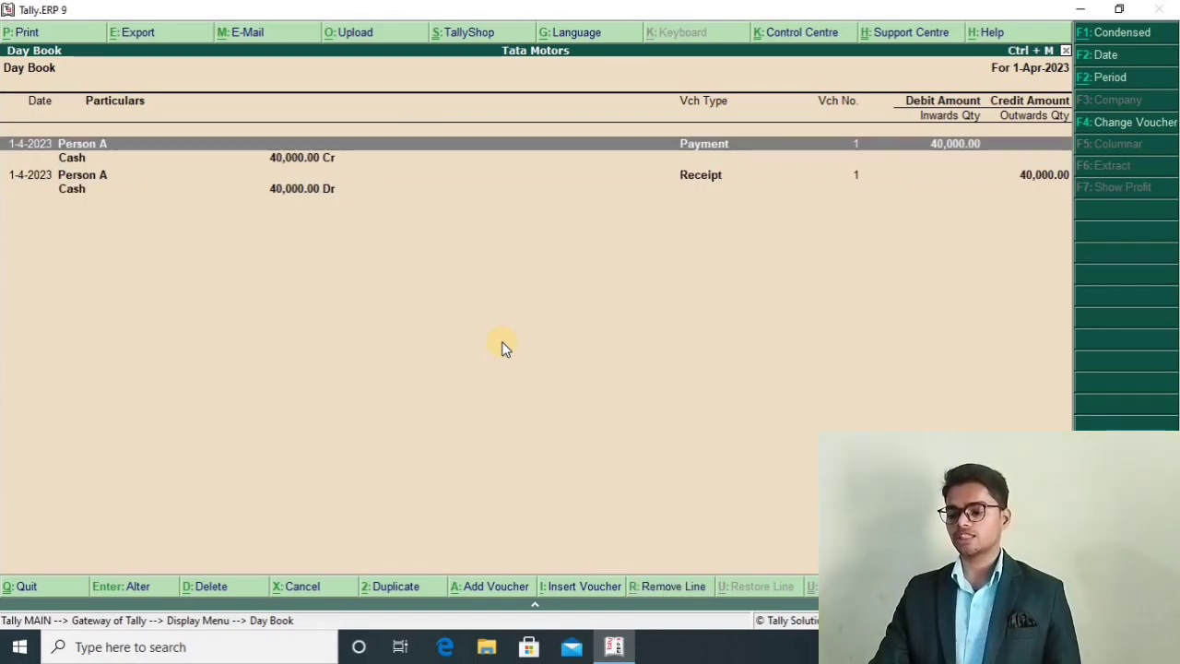
{"action": "key", "text": "Down"}
{"action": "key", "text": "Up"}
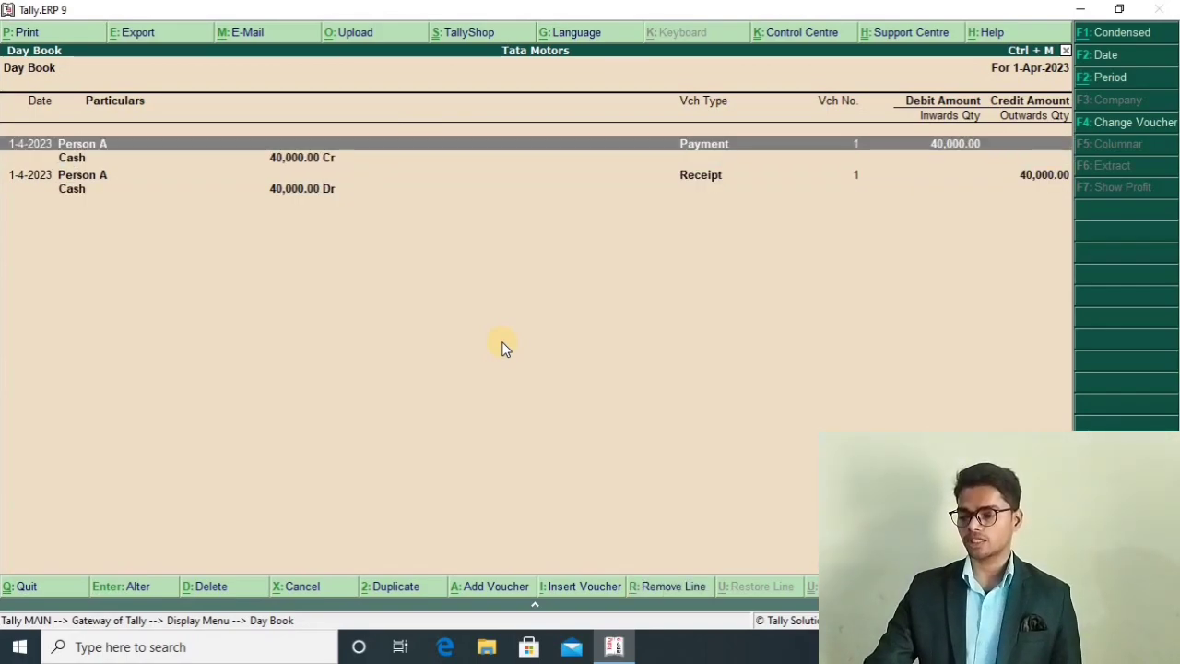
Alter the Person A Payment voucher from the Day Book, setting its amount to 30,000, and save it.
{"action": "key", "text": "Return"}
{"action": "key", "text": "Return"}
{"action": "key", "text": "Return"}
{"action": "key", "text": "Return"}
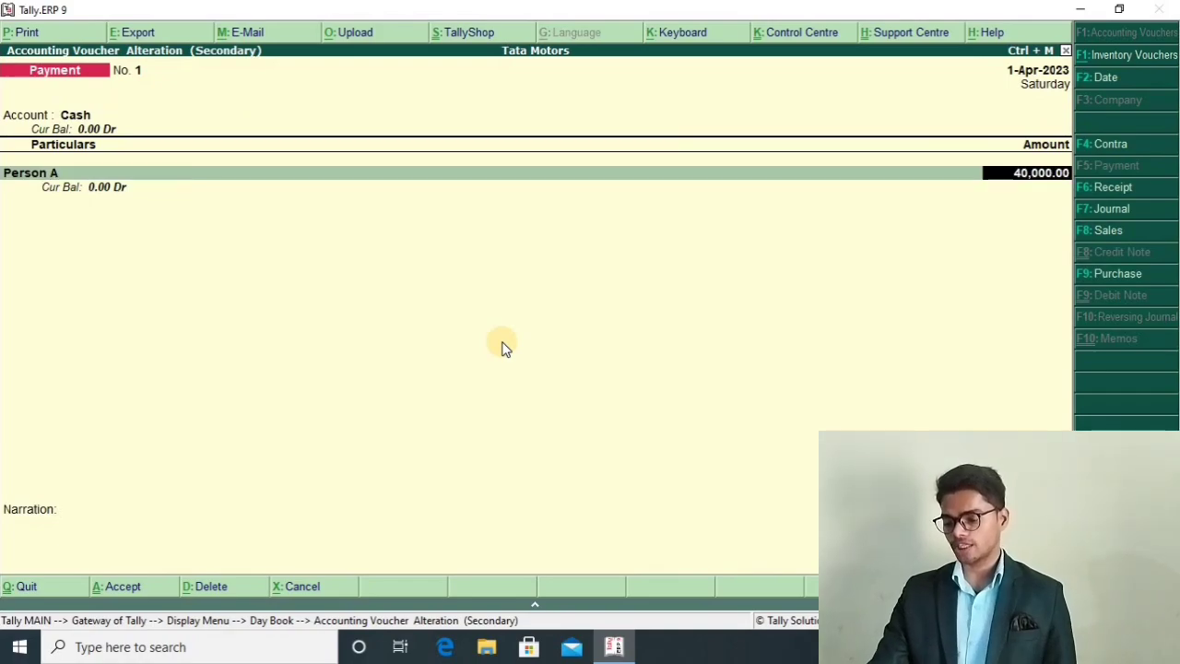
{"action": "type", "text": "30000"}
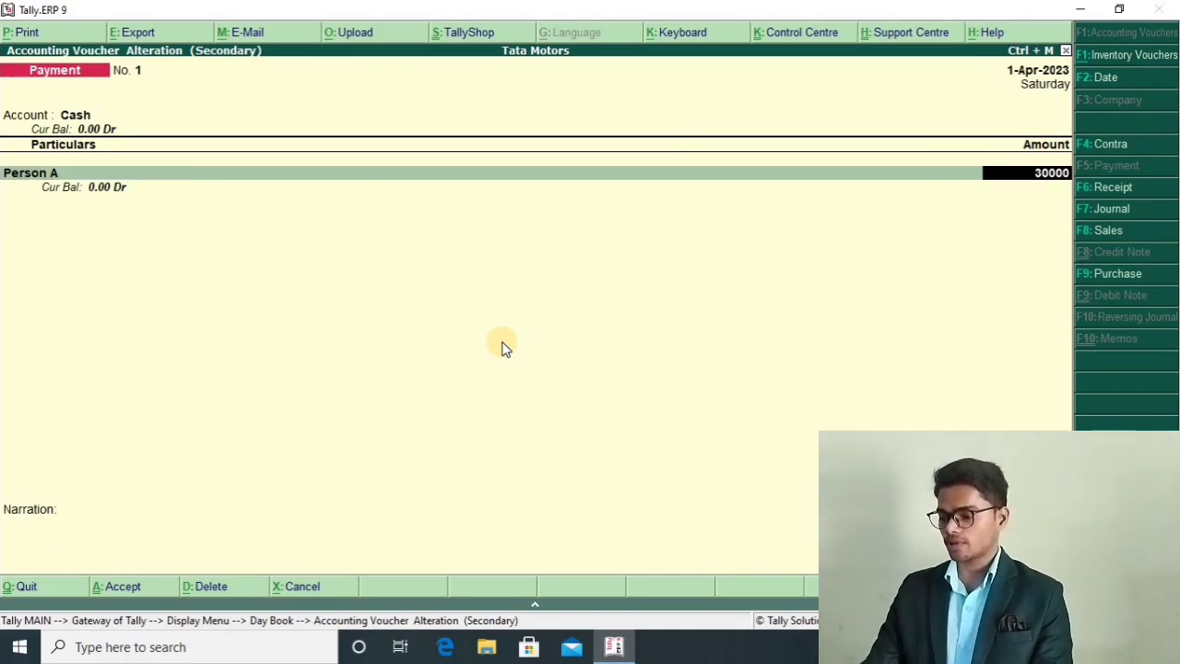
{"action": "key", "text": "Return"}
{"action": "key", "text": "Return"}
{"action": "key", "text": "Return"}
{"action": "key", "text": "Return"}
{"action": "key", "text": "Return"}
{"action": "key", "text": "Return"}
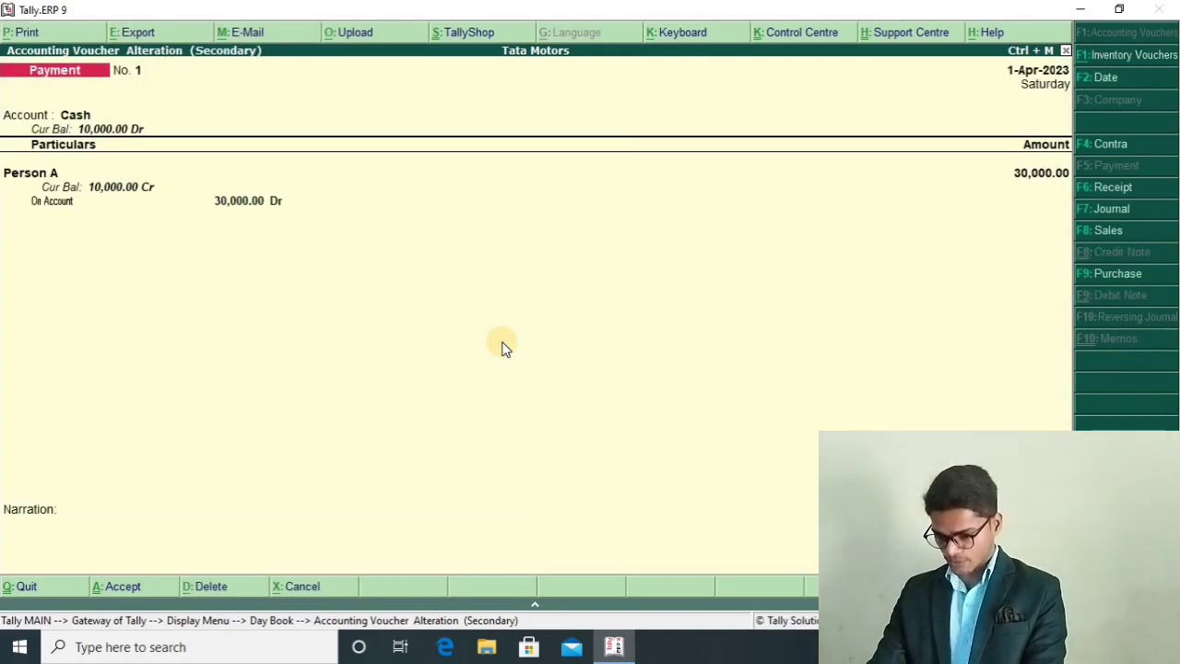
{"action": "key", "text": "Return"}
{"action": "key", "text": "Return"}
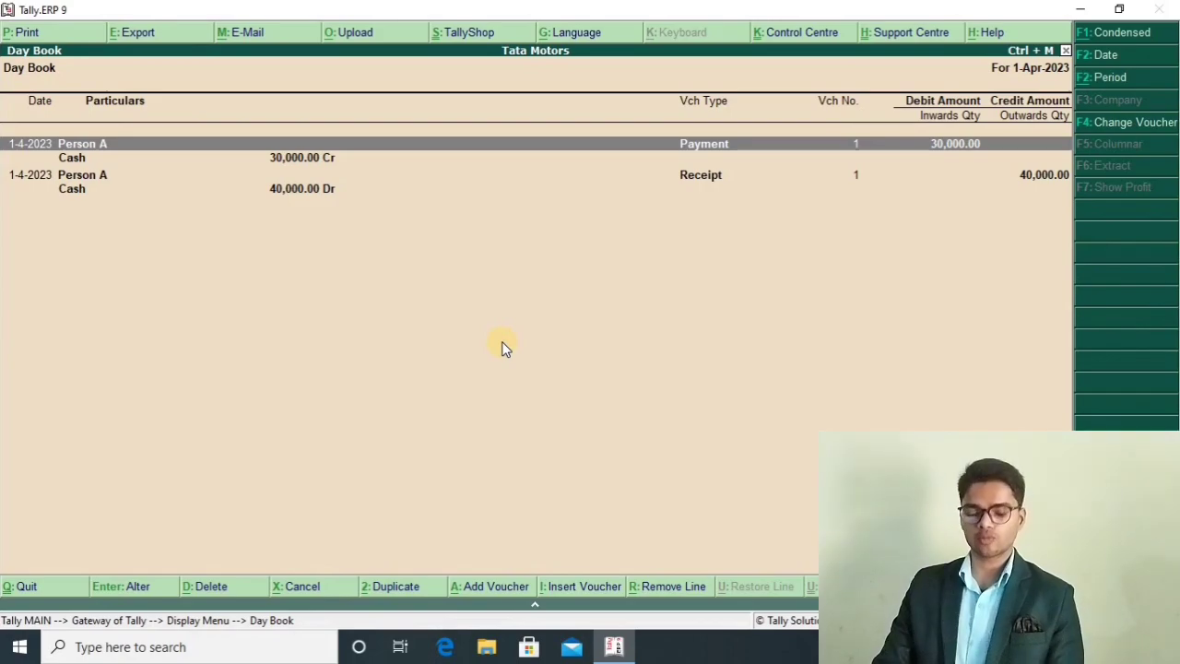
Open the Trial Balance in detailed view and drill down into the Sundry Creditors group summary.
{"action": "key", "text": "Escape"}
{"action": "key", "text": "Up"}
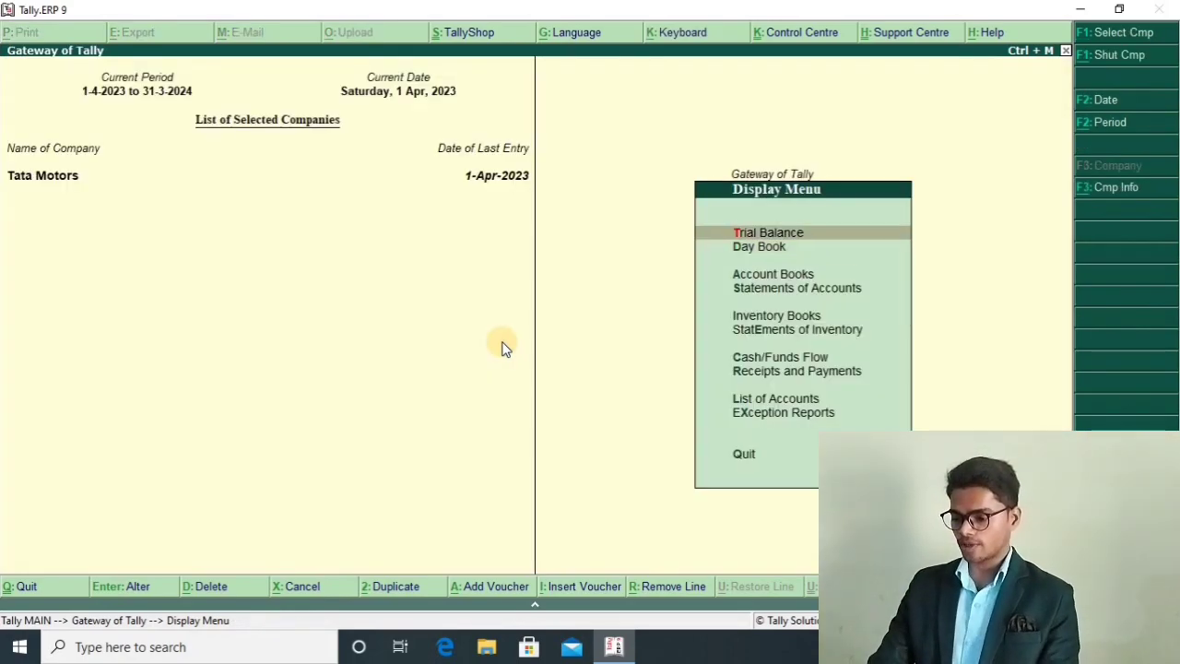
{"action": "key", "text": "Return"}
{"action": "key", "text": "alt+F1"}
{"action": "key", "text": "Down"}
{"action": "key", "text": "Down"}
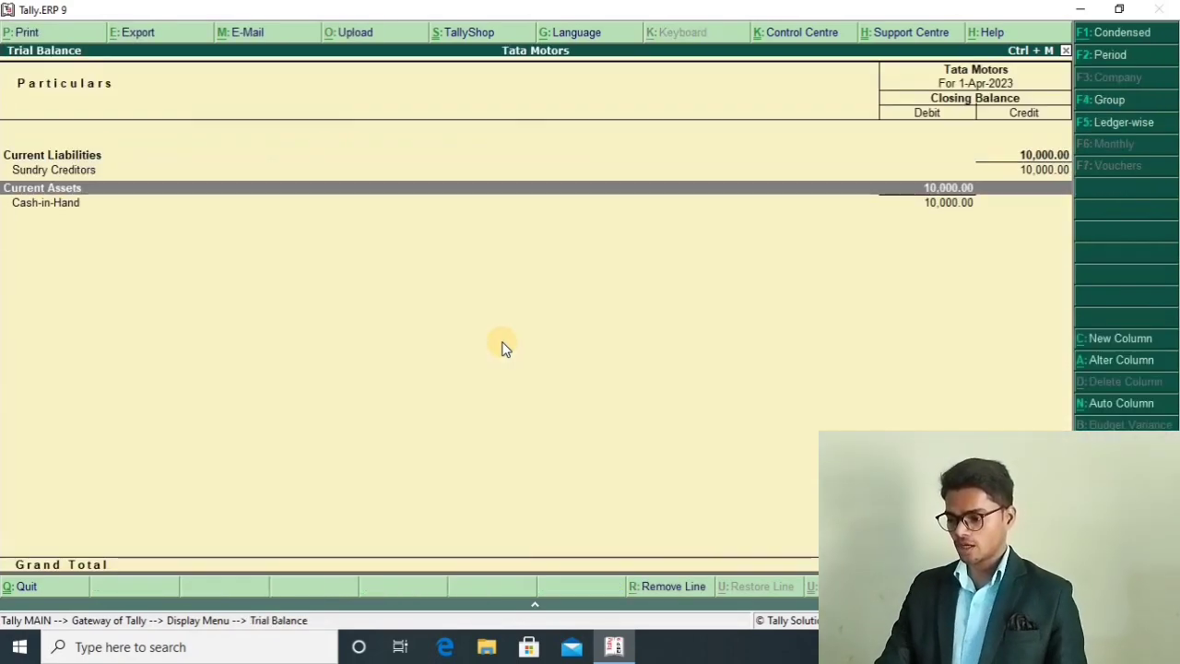
{"action": "key", "text": "Up"}
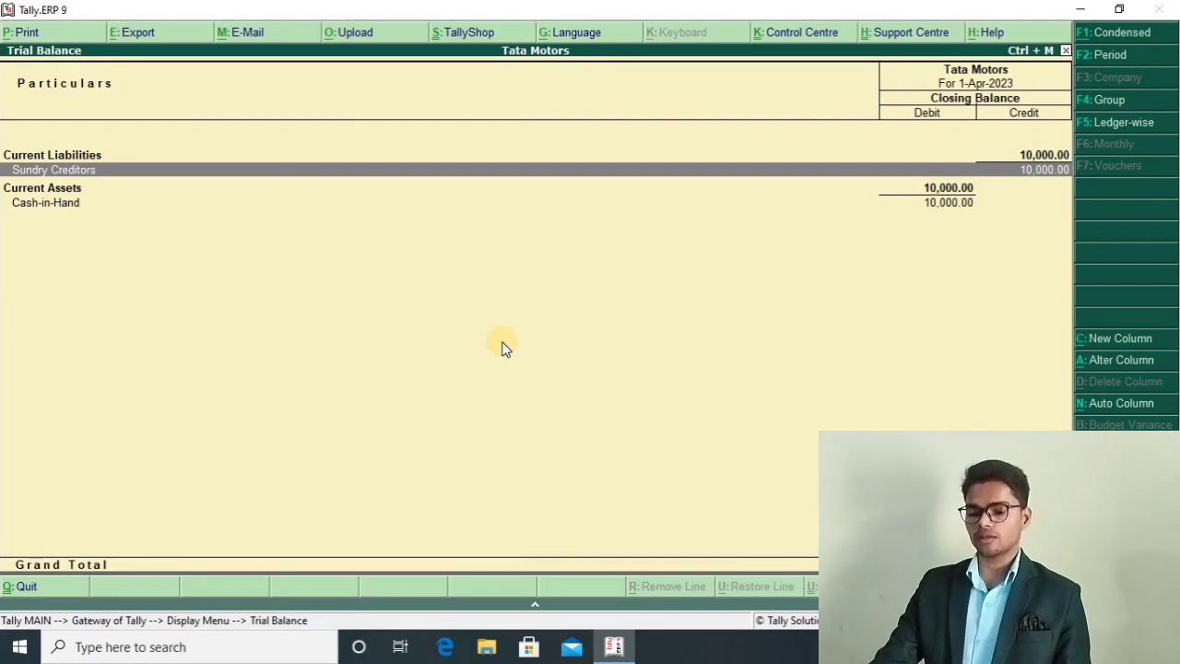
{"action": "key", "text": "Return"}
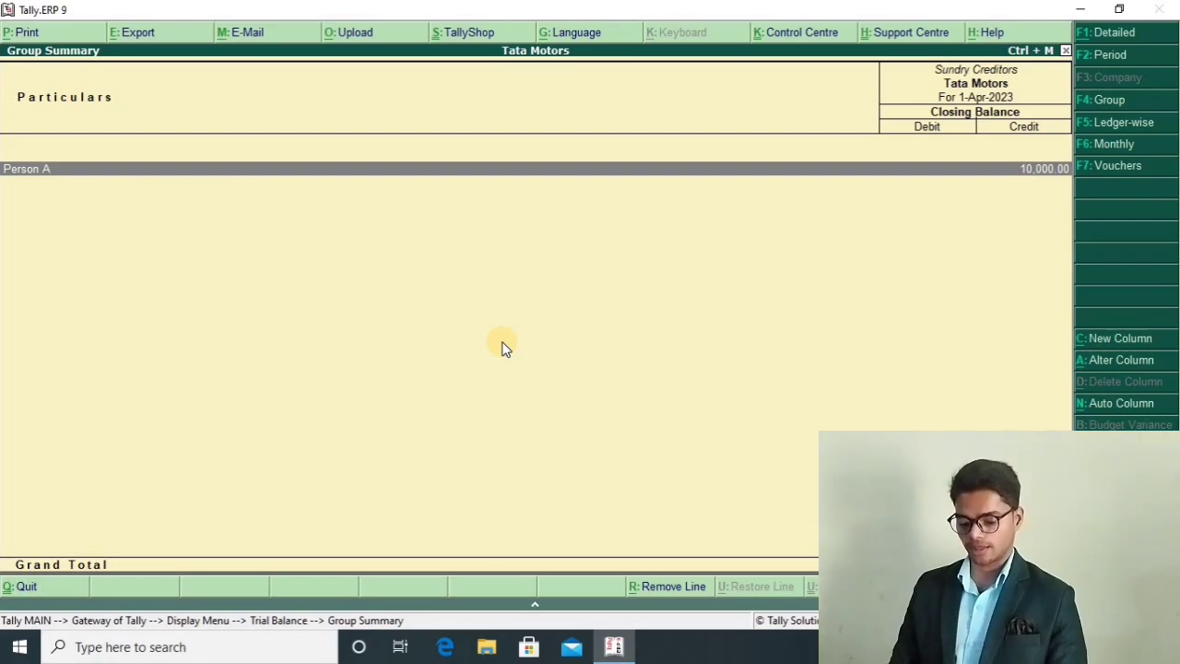
Return to the display reports and open the Day Book in detailed view.
{"action": "key", "text": "Escape"}
{"action": "key", "text": "Escape"}
{"action": "key", "text": "Down"}
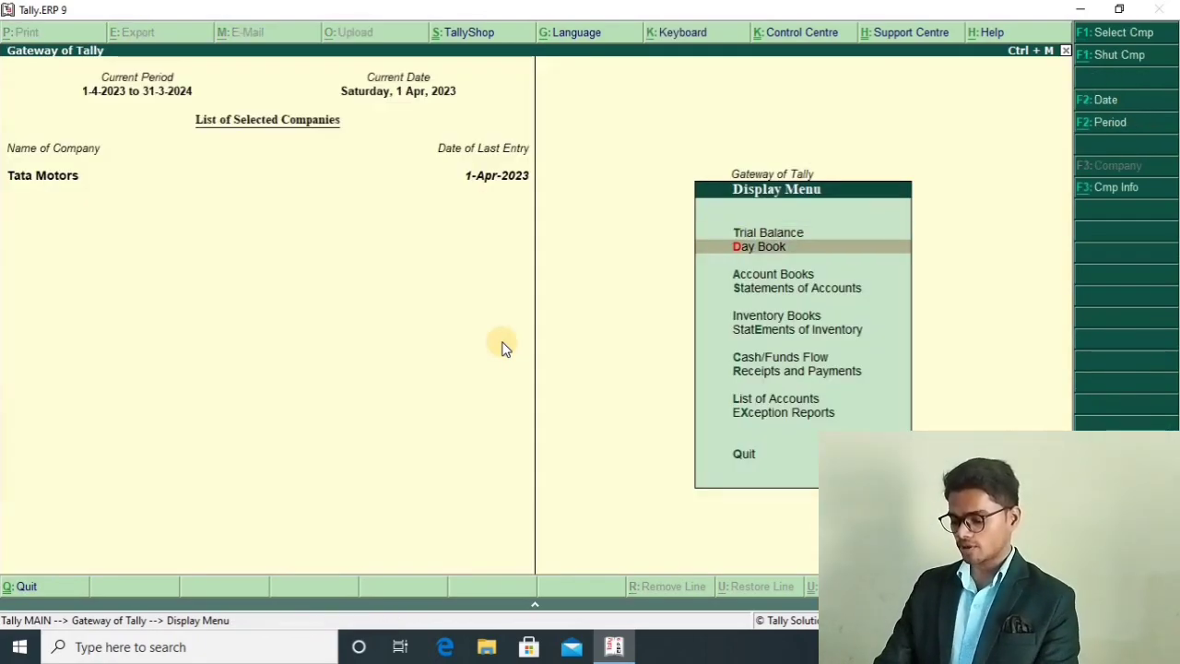
{"action": "key", "text": "Return"}
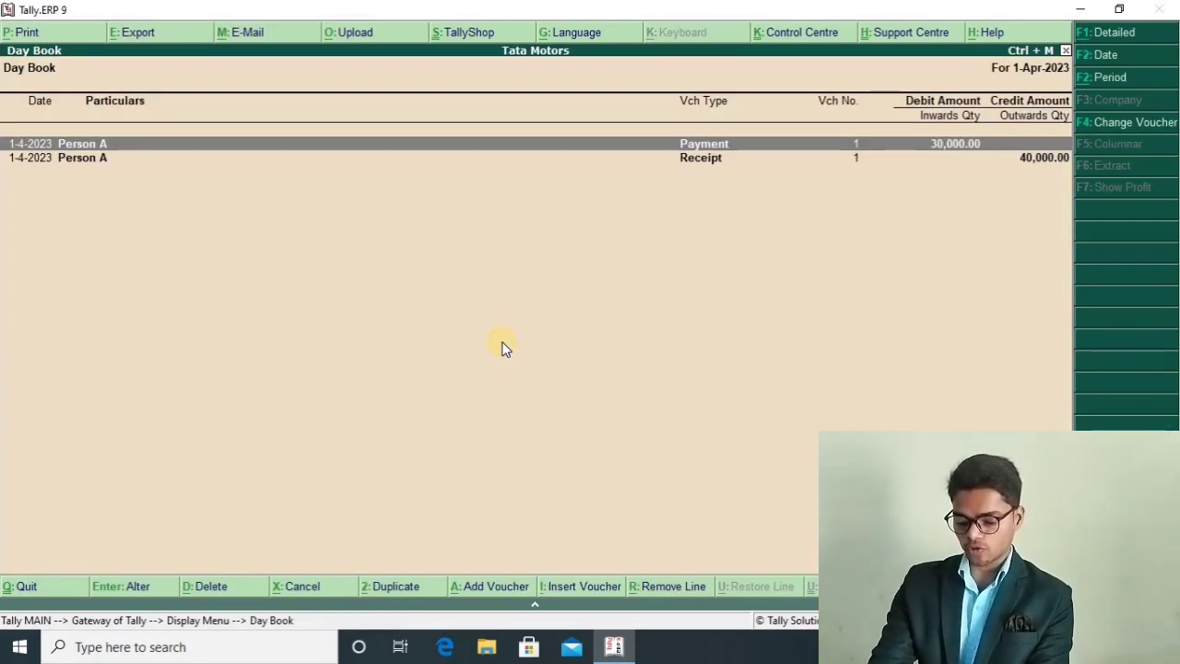
{"action": "key", "text": "alt+F1"}
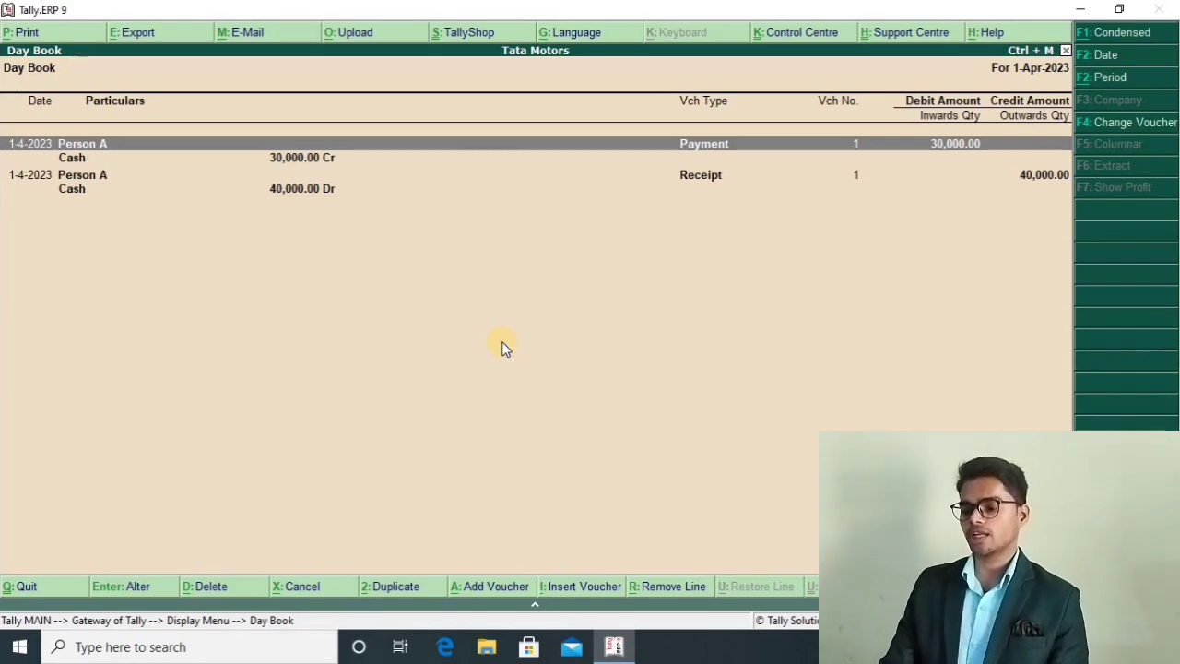
Delete the Person A Payment voucher from the Day Book.
{"action": "key", "text": "Down"}
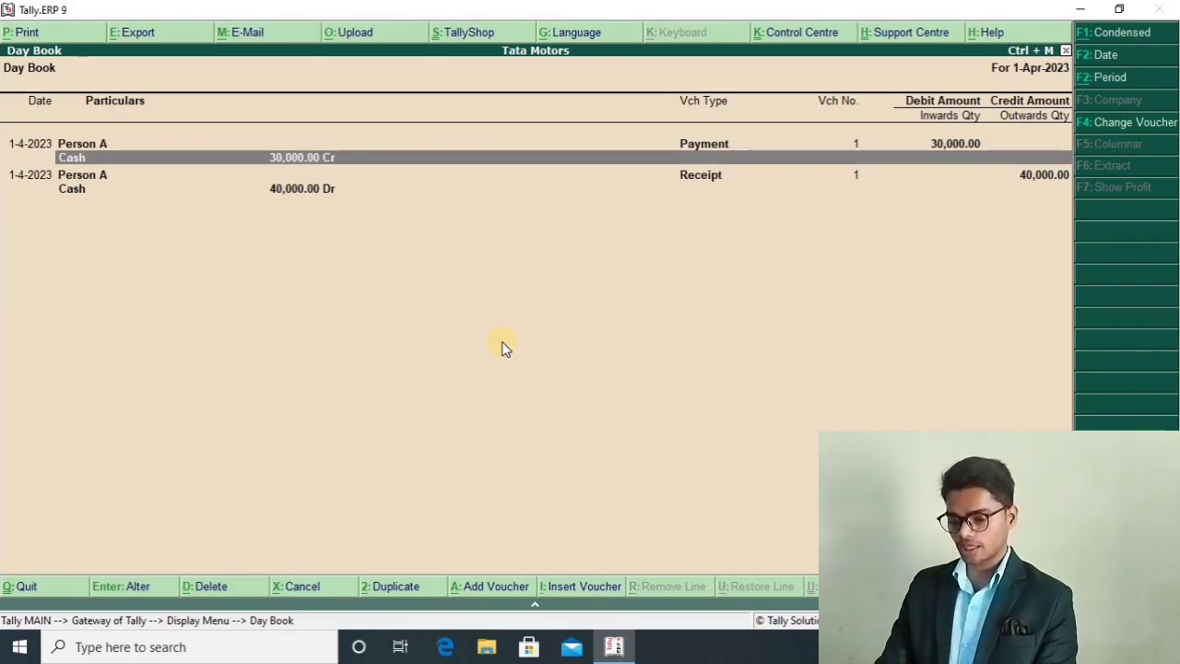
{"action": "key", "text": "Up"}
{"action": "key", "text": "Return"}
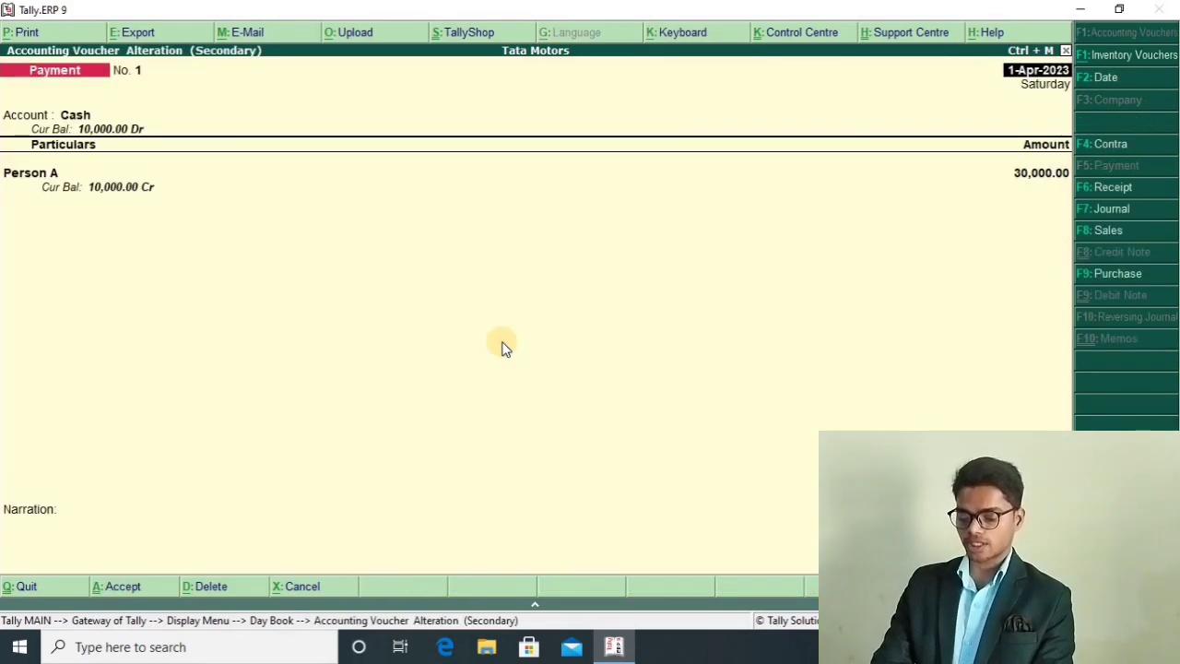
{"action": "key", "text": "alt+d"}
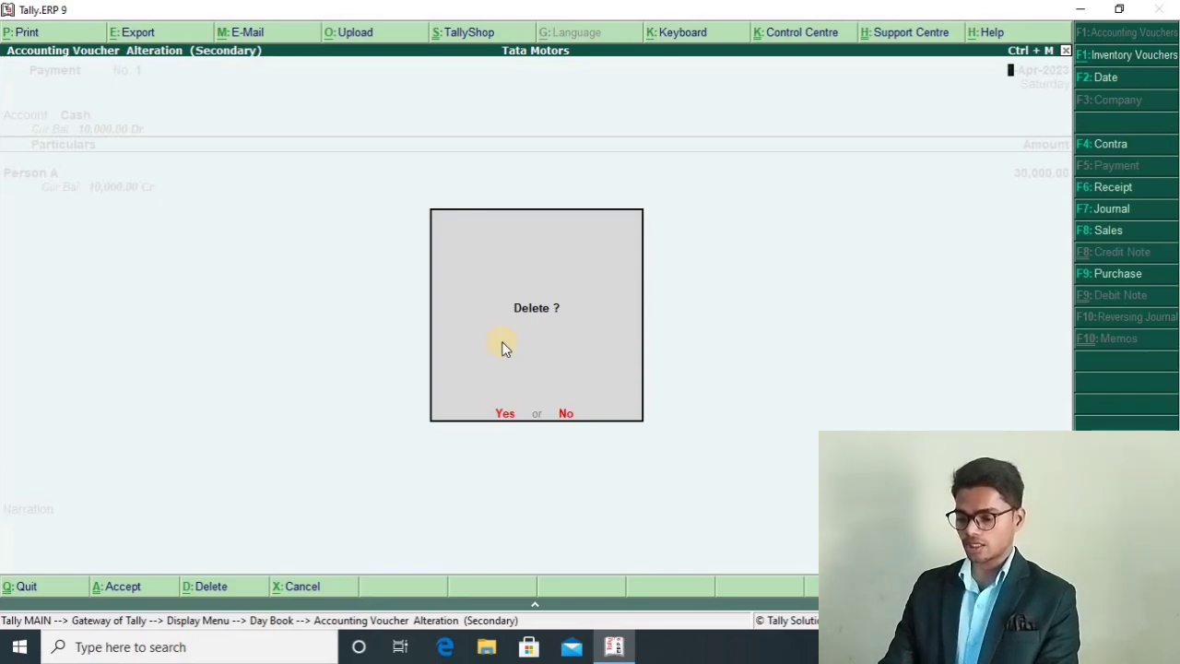
{"action": "key", "text": "Return"}
Delete the remaining Person A Receipt voucher from the Day Book.
{"action": "key", "text": "Down"}
{"action": "key", "text": "Up"}
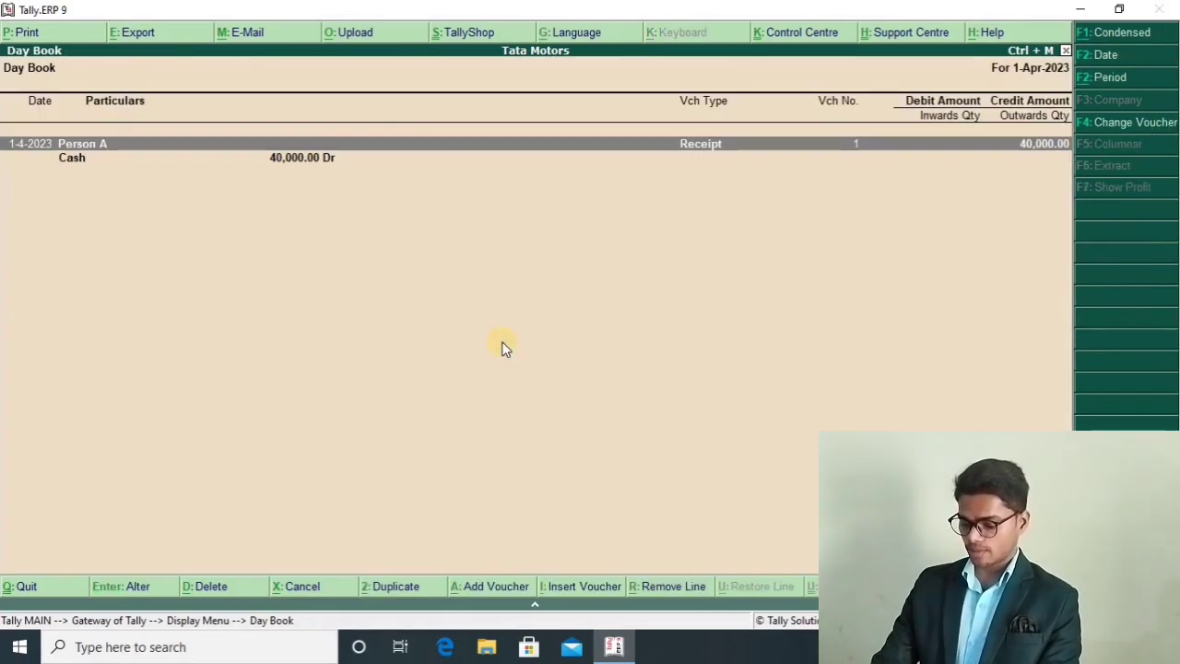
{"action": "key", "text": "Return"}
{"action": "key", "text": "alt+d"}
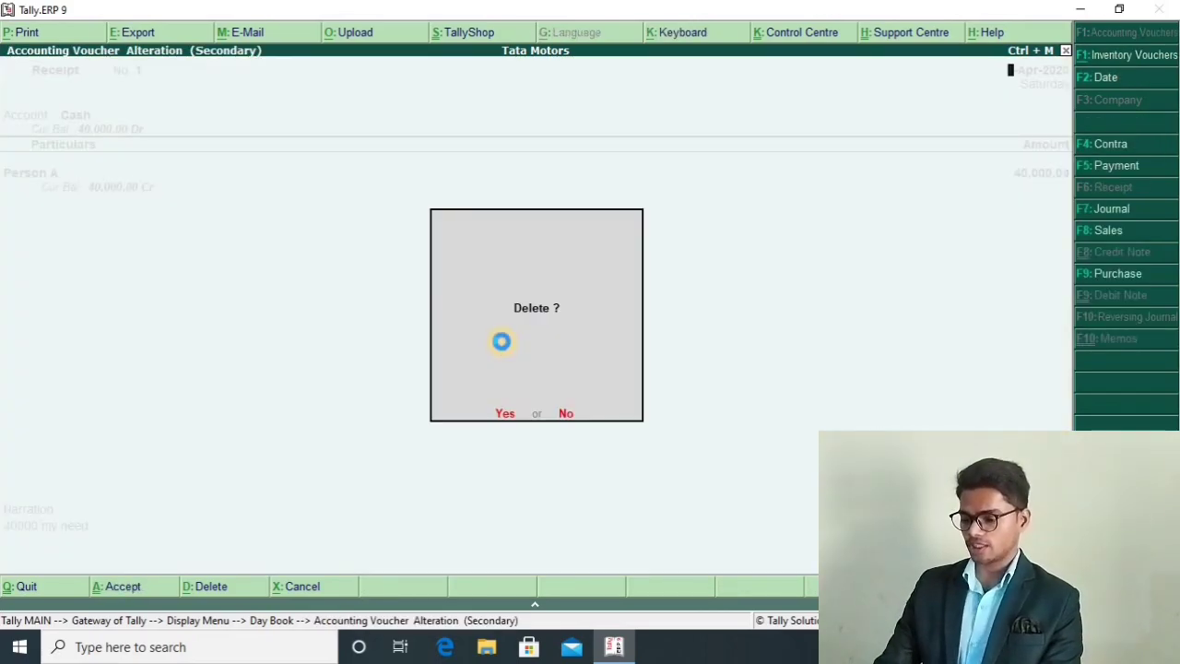
{"action": "key", "text": "Return"}
Check the Trial Balance after the voucher deletions and return to the Gateway of Tally.
{"action": "key", "text": "Escape"}
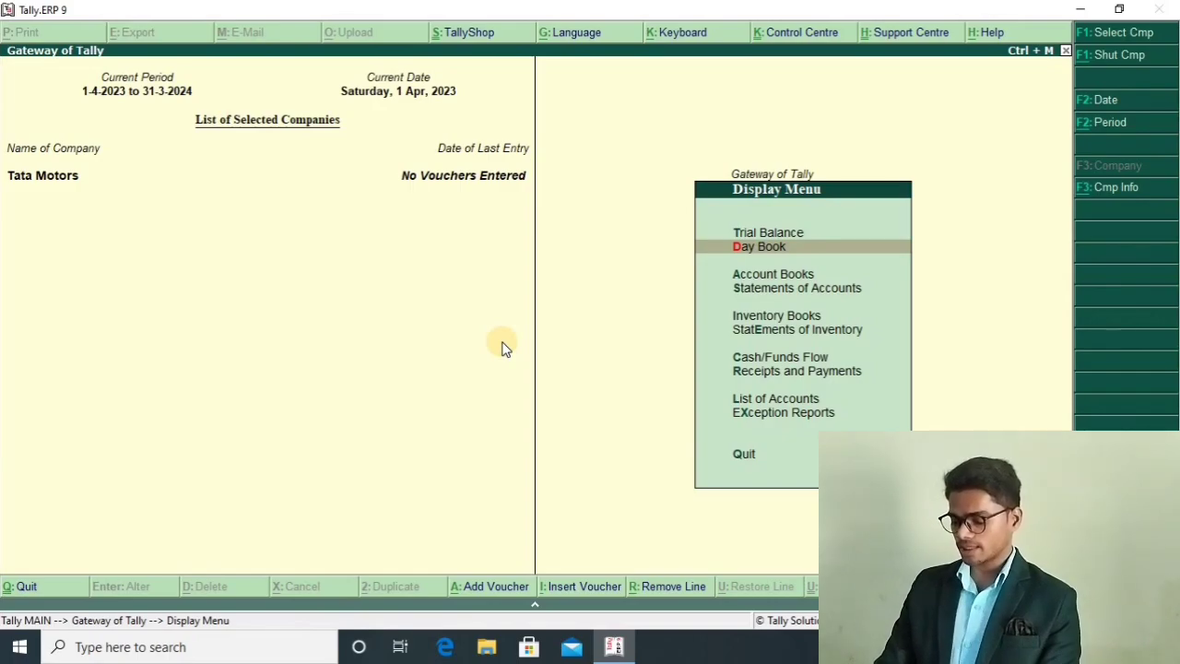
{"action": "key", "text": "Up"}
{"action": "key", "text": "Return"}
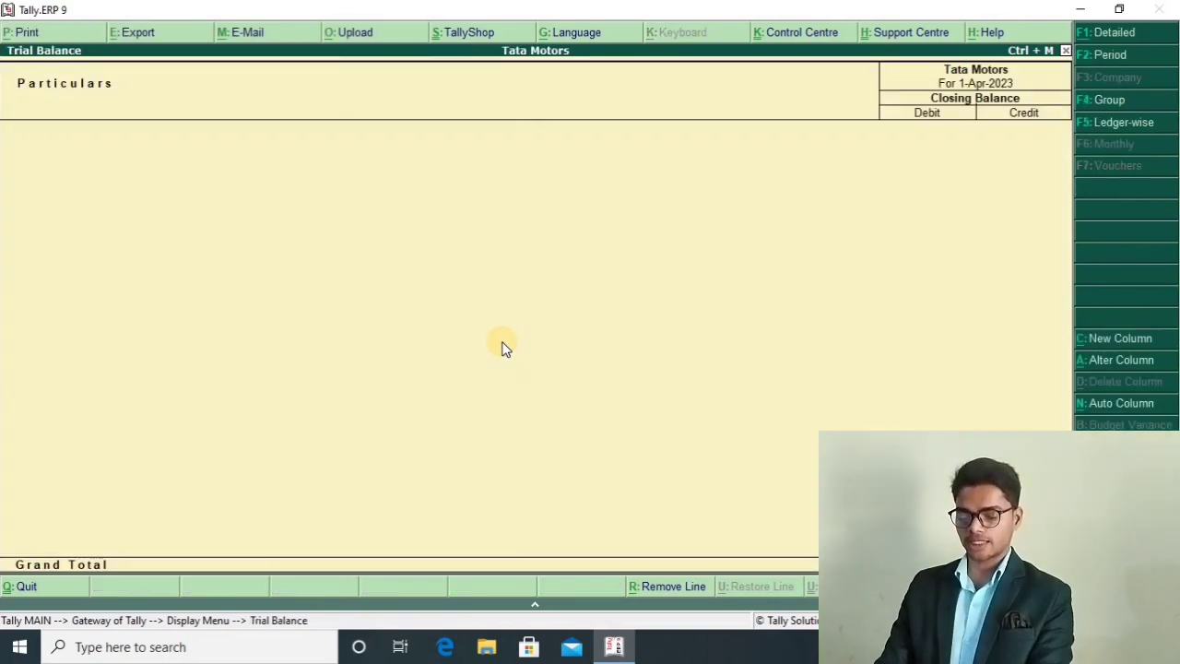
{"action": "key", "text": "Escape"}
{"action": "key", "text": "Escape"}
{"action": "key", "text": "Escape"}
{"action": "key", "text": "Escape"}
{"action": "key", "text": "Down"}
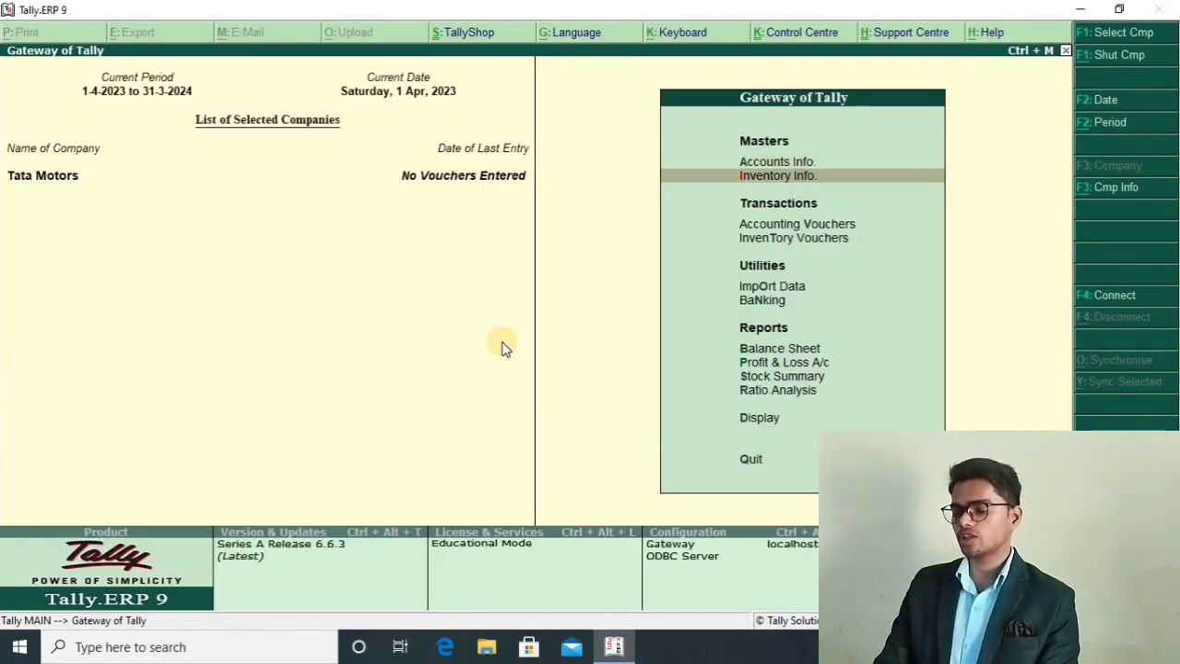